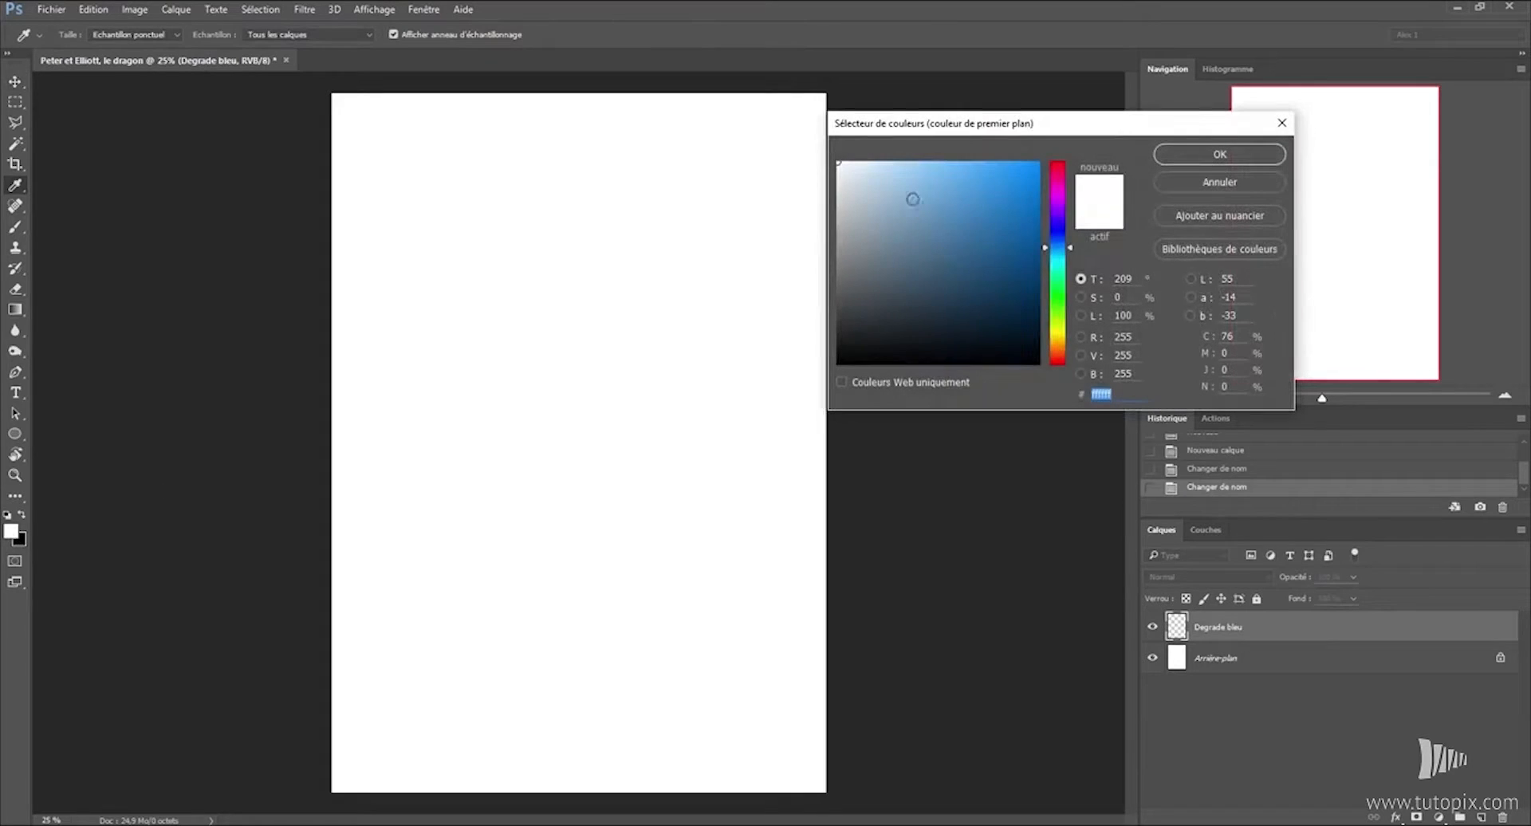
Fill the Degrade bleu layer with blue #358ad7 as the foreground colour, in Normal mode at 100% opacity.
left_click(984, 209)
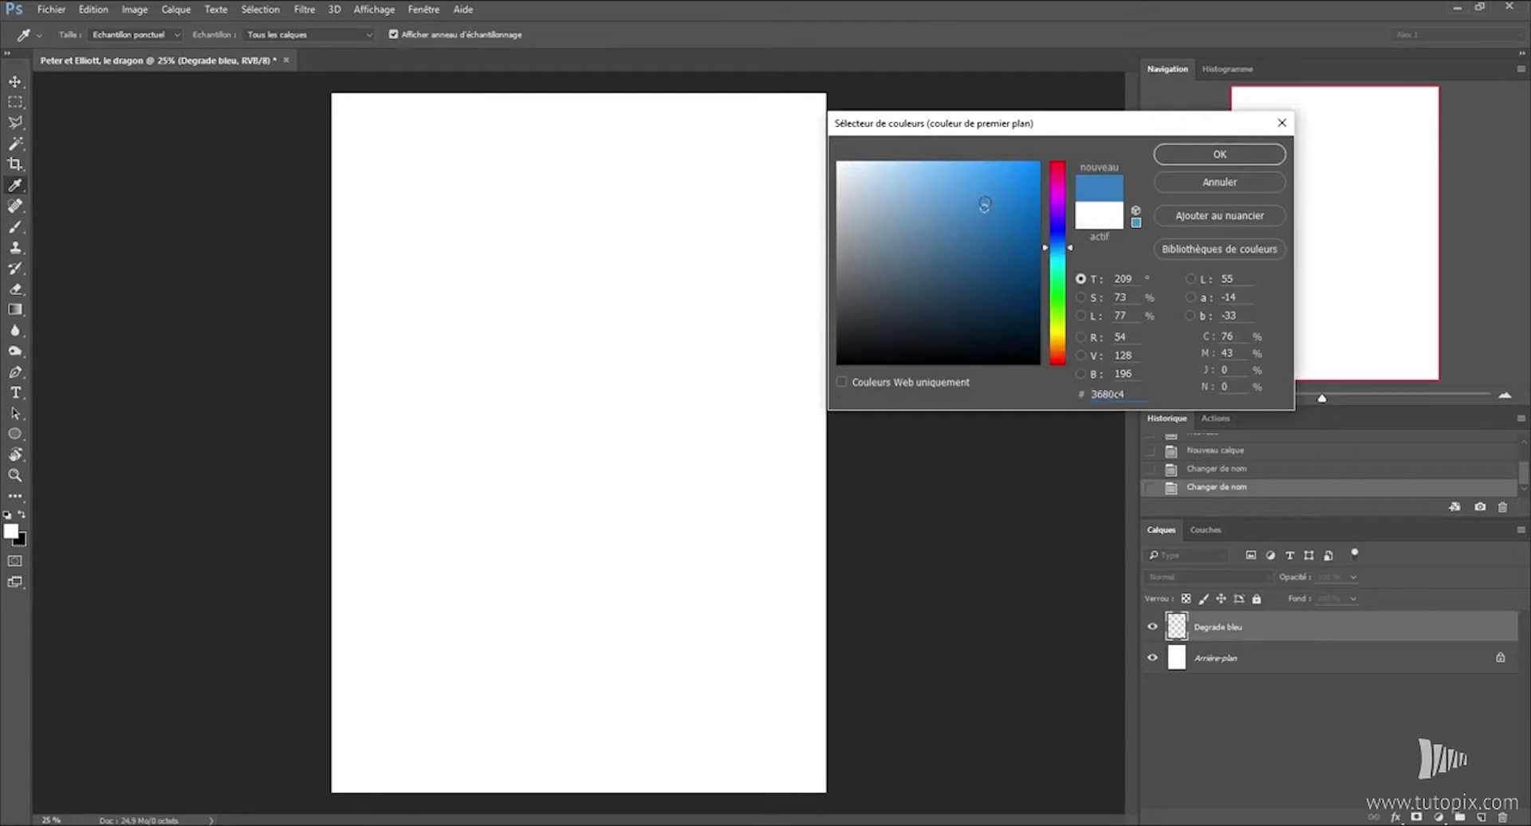
left_click(990, 193)
key("Return")
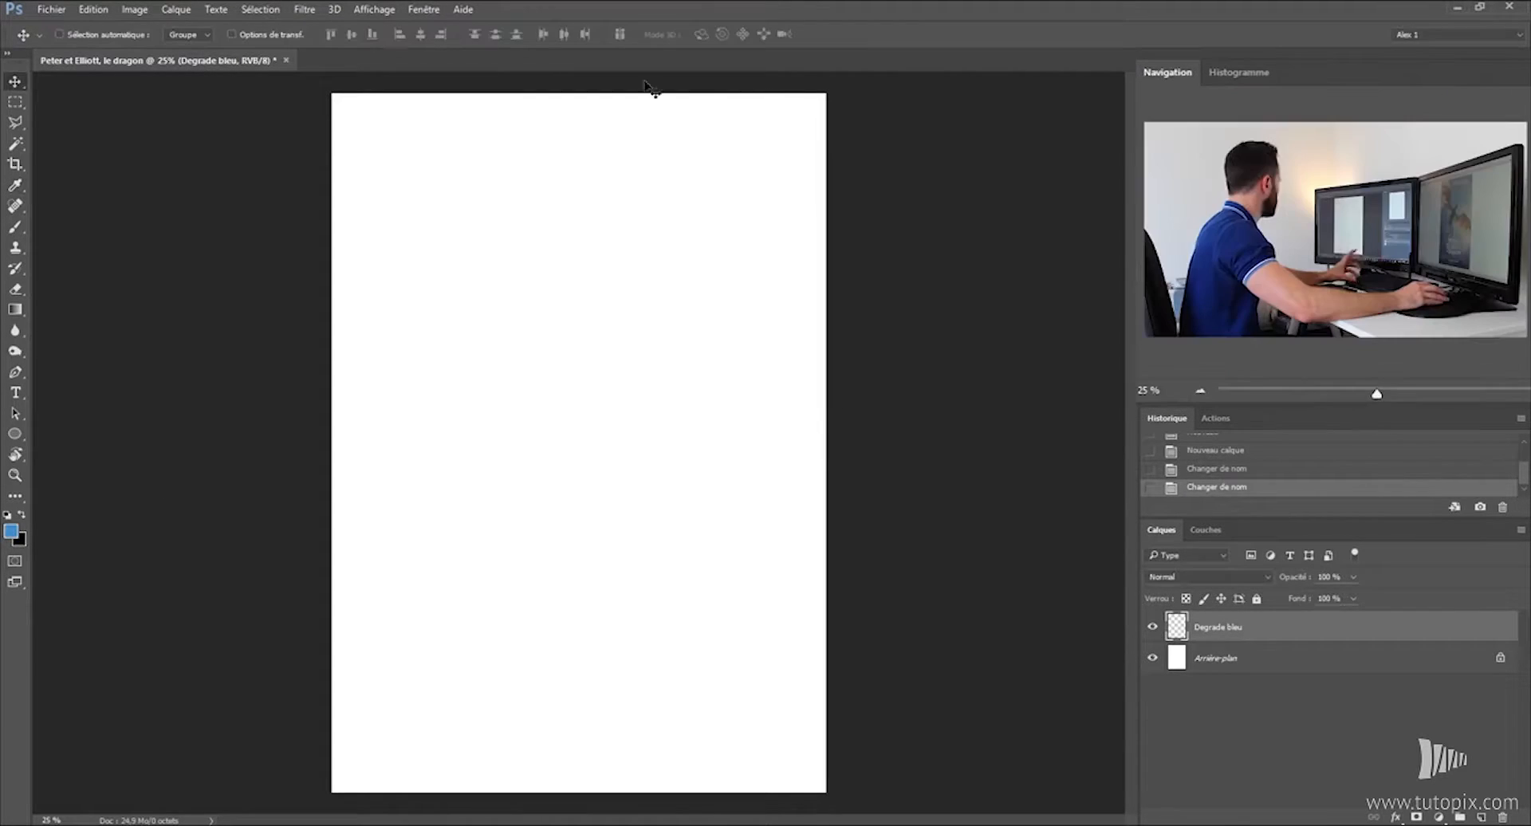
left_click(93, 9)
left_click(151, 242)
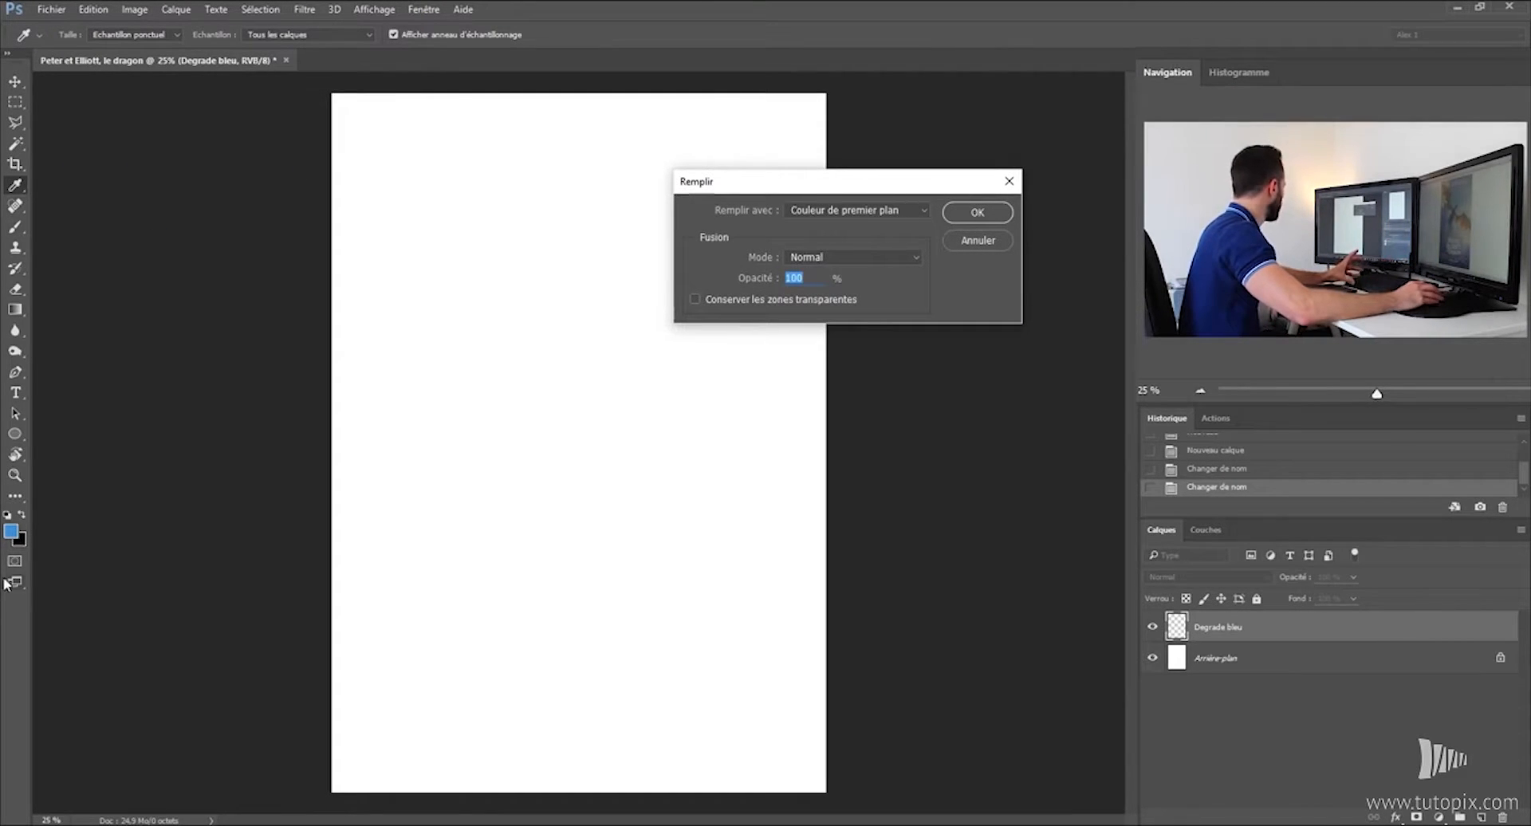
left_click_drag(883, 181, 797, 182)
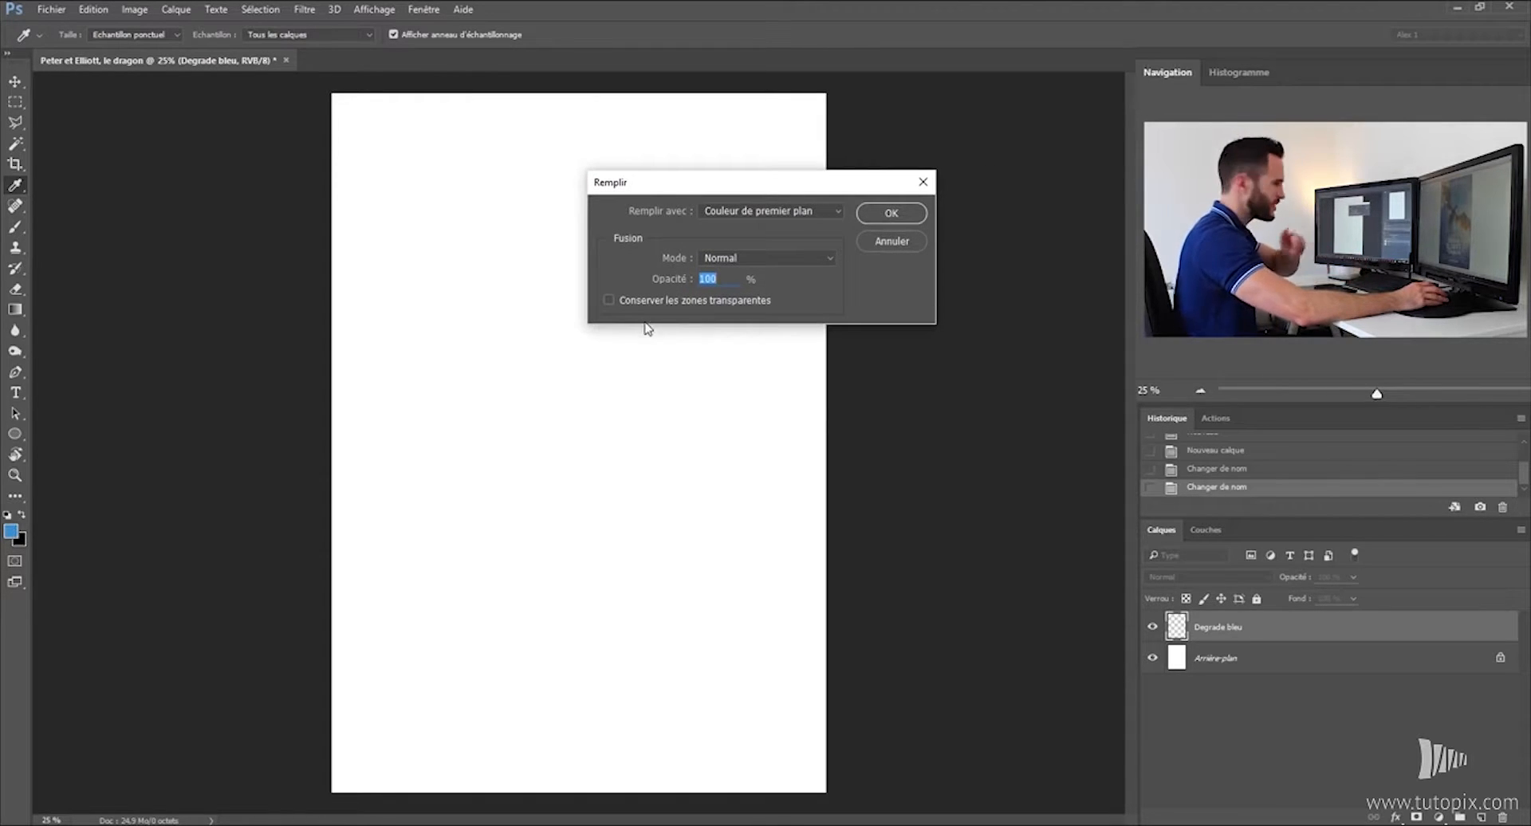
left_click(890, 212)
key("v")
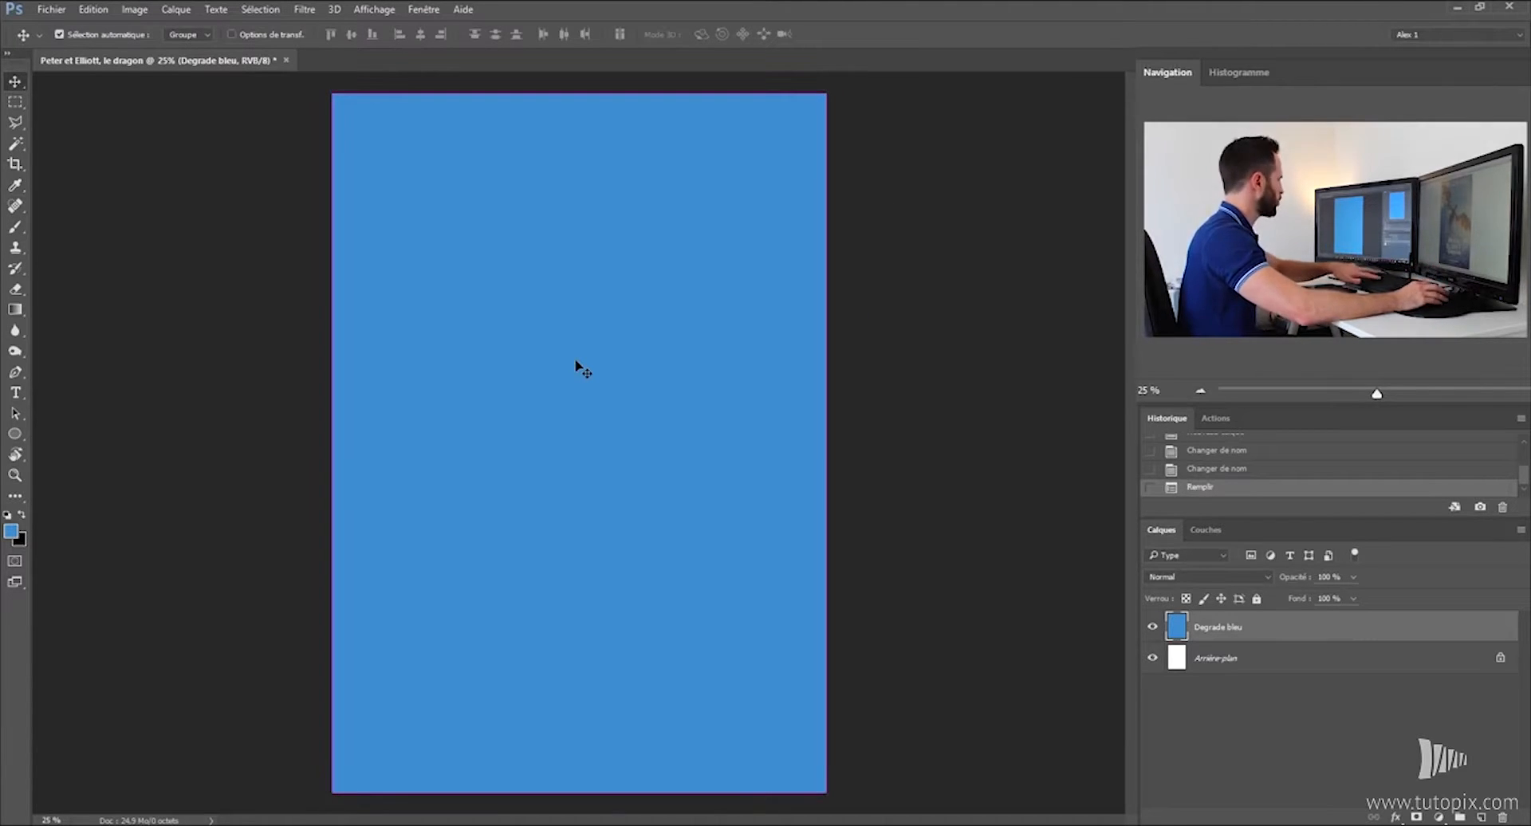
Mute the blue fill with a Hue/Saturation adjustment, using saturation -18 and lightness about -4.
key("ctrl+u")
left_click(1162, 320)
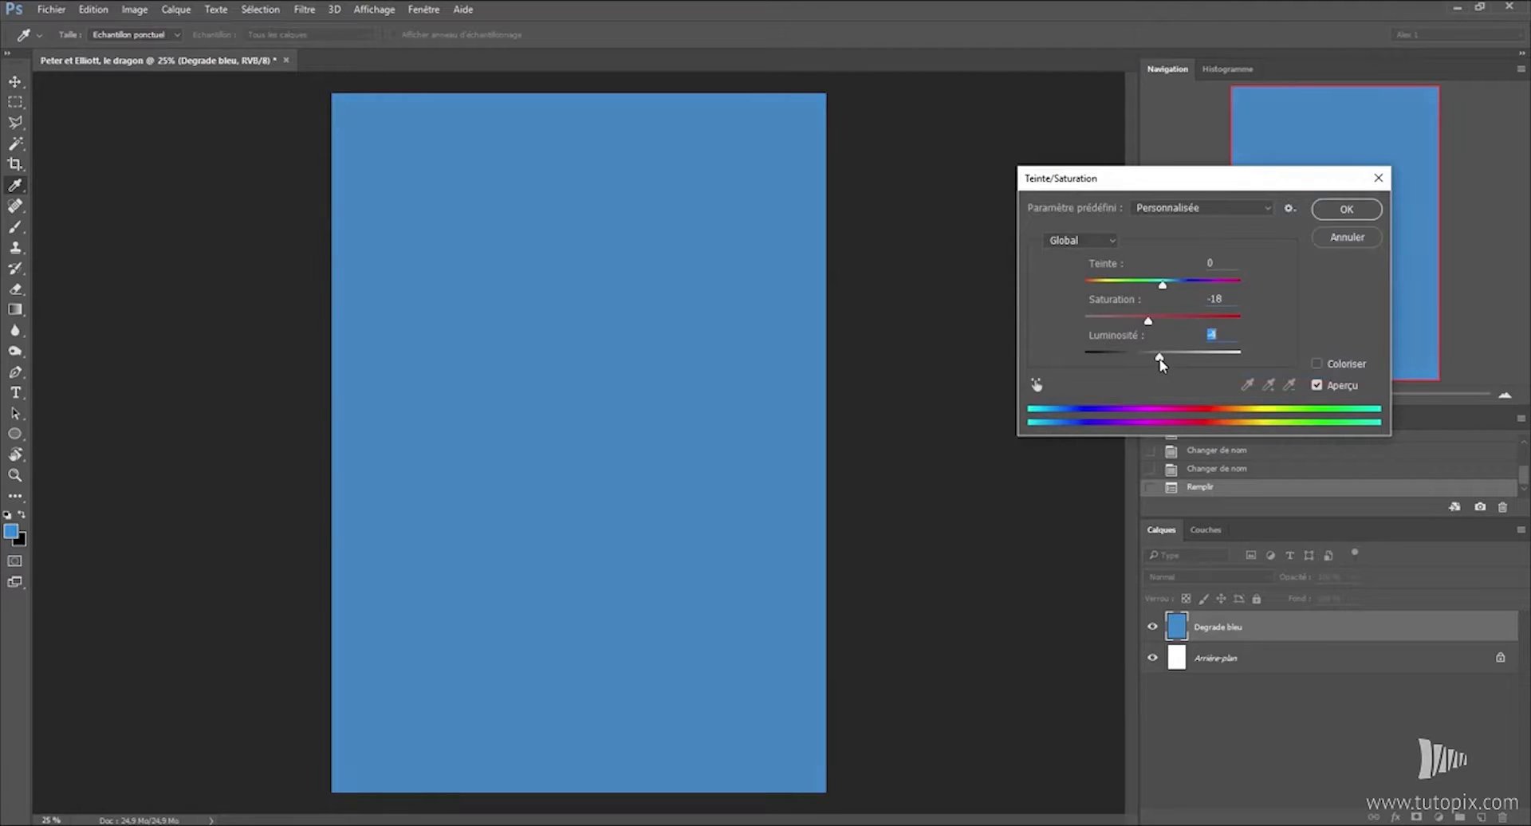
left_click_drag(1161, 359, 1159, 359)
key("Return")
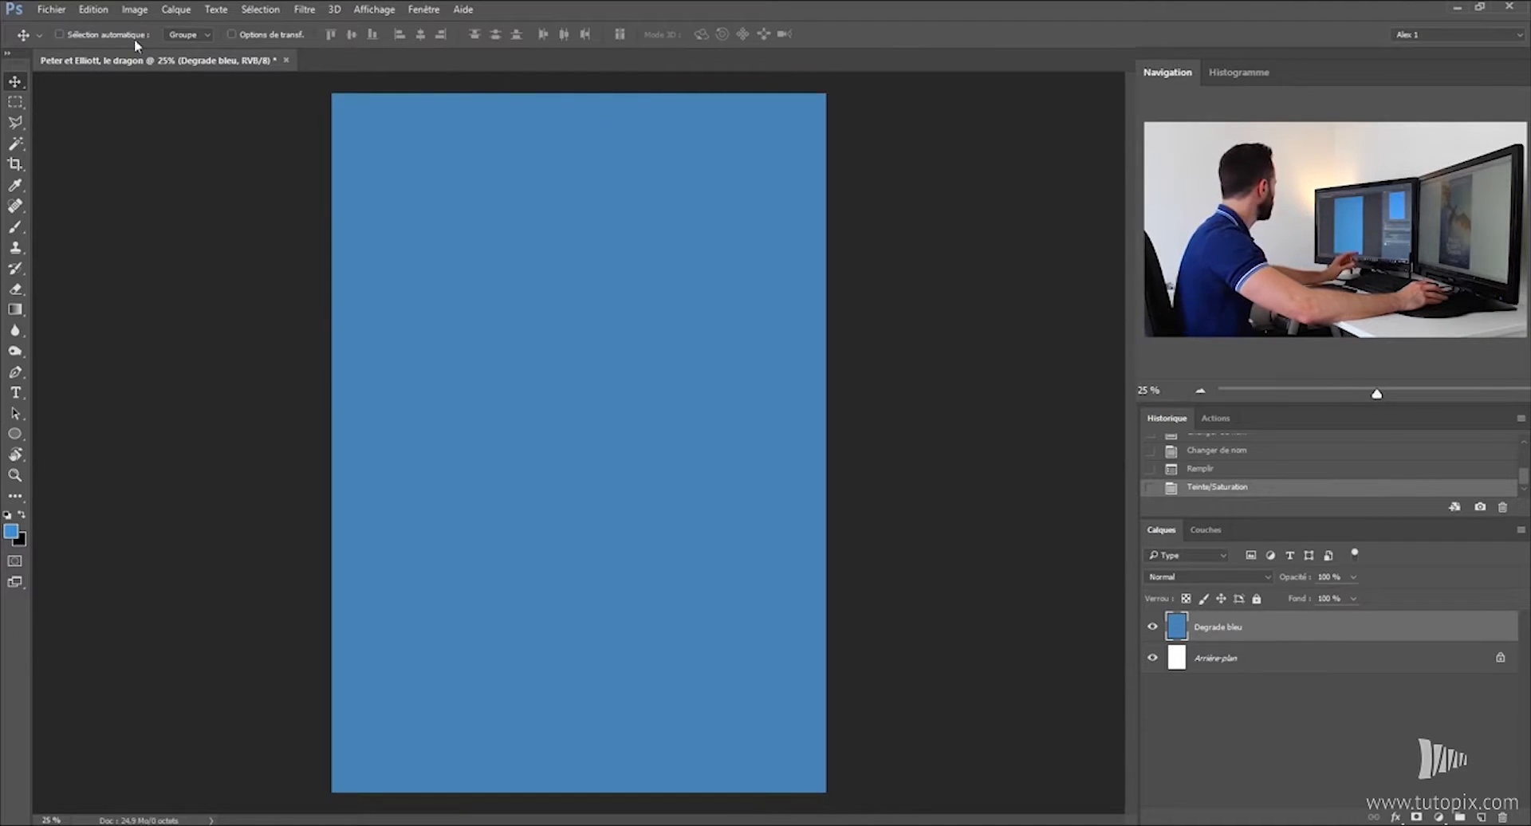
left_click(134, 9)
mouse_move(163, 49)
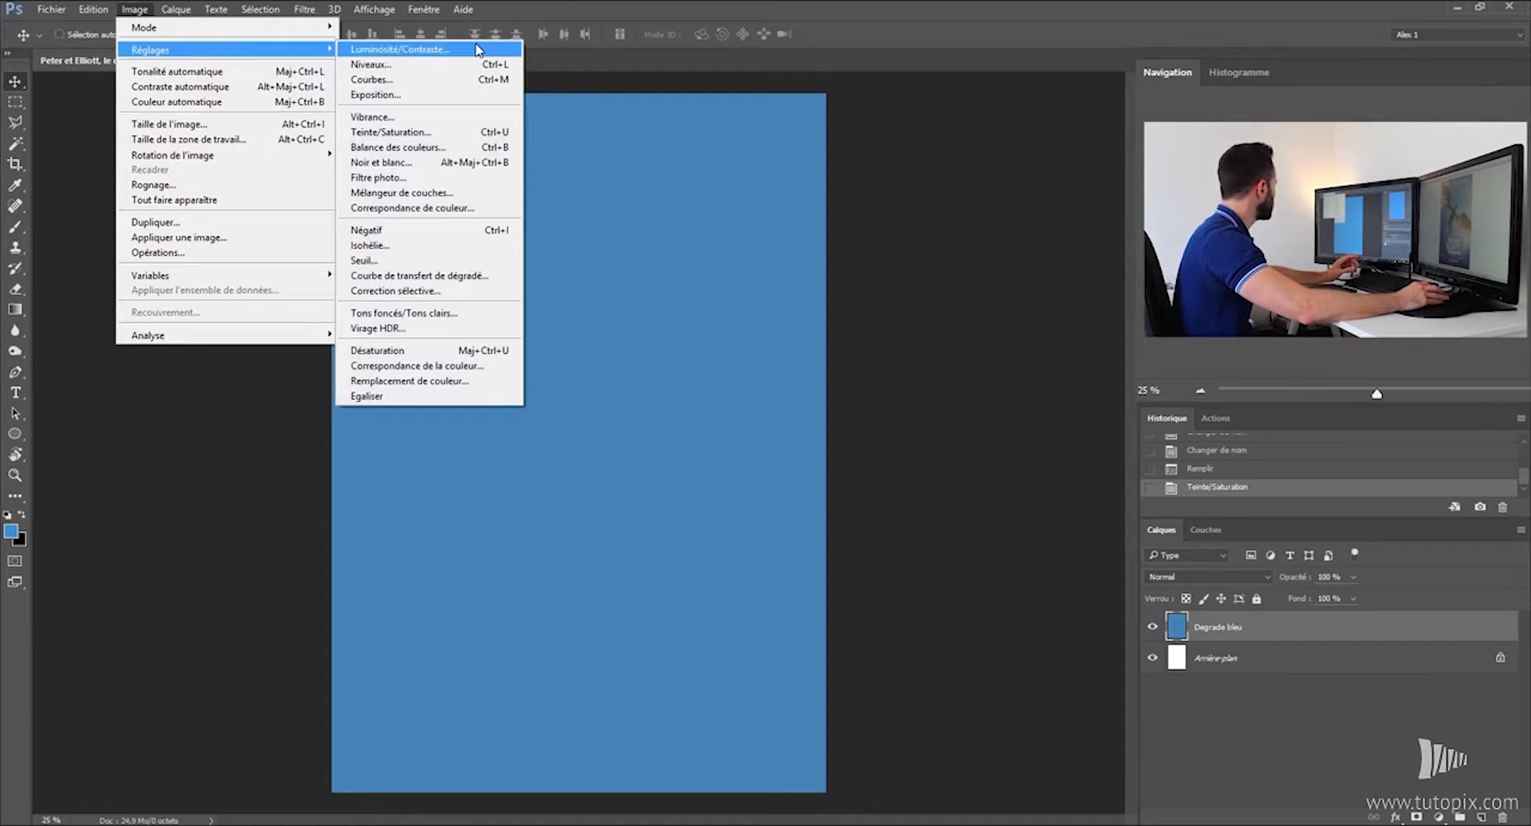
left_click(974, 174)
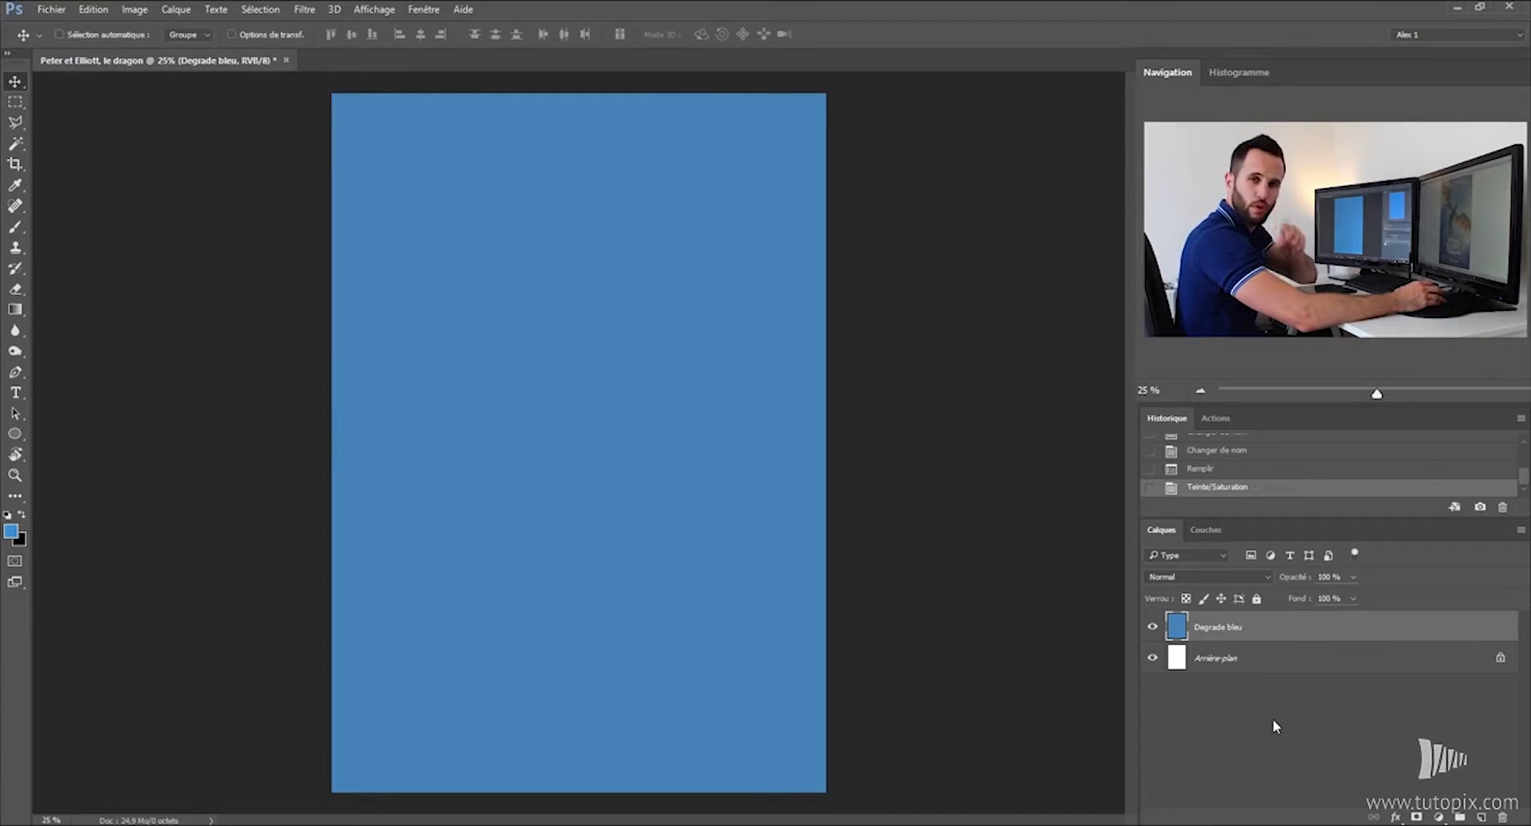
Add a Color Balance adjustment layer with midtones at Cyan/Red -15, Magenta/Green -6 and Yellow/Blue +6.
left_click(1440, 819)
left_click(1382, 640)
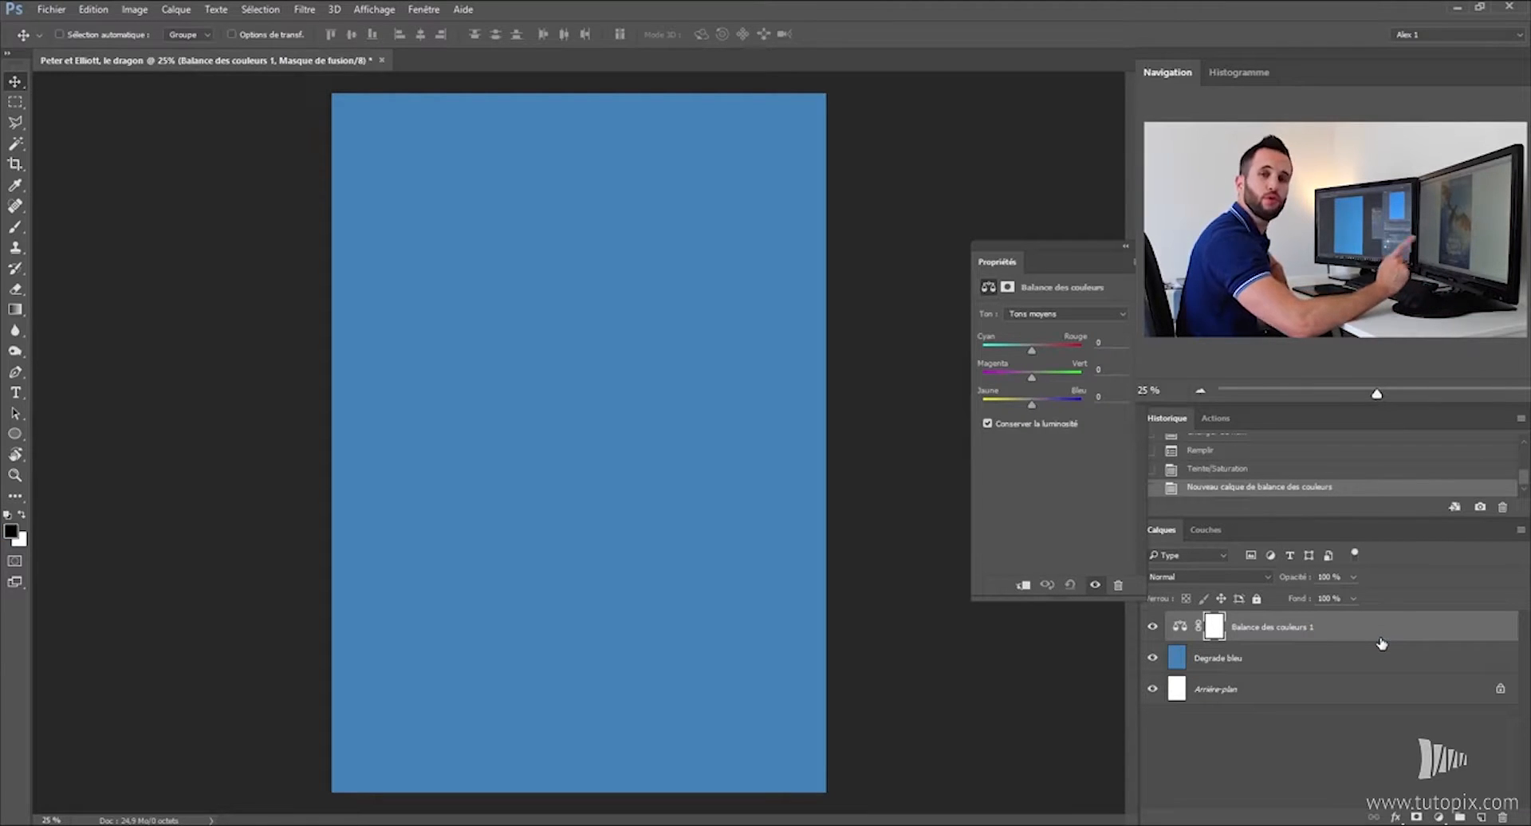
left_click_drag(1032, 405, 1034, 409)
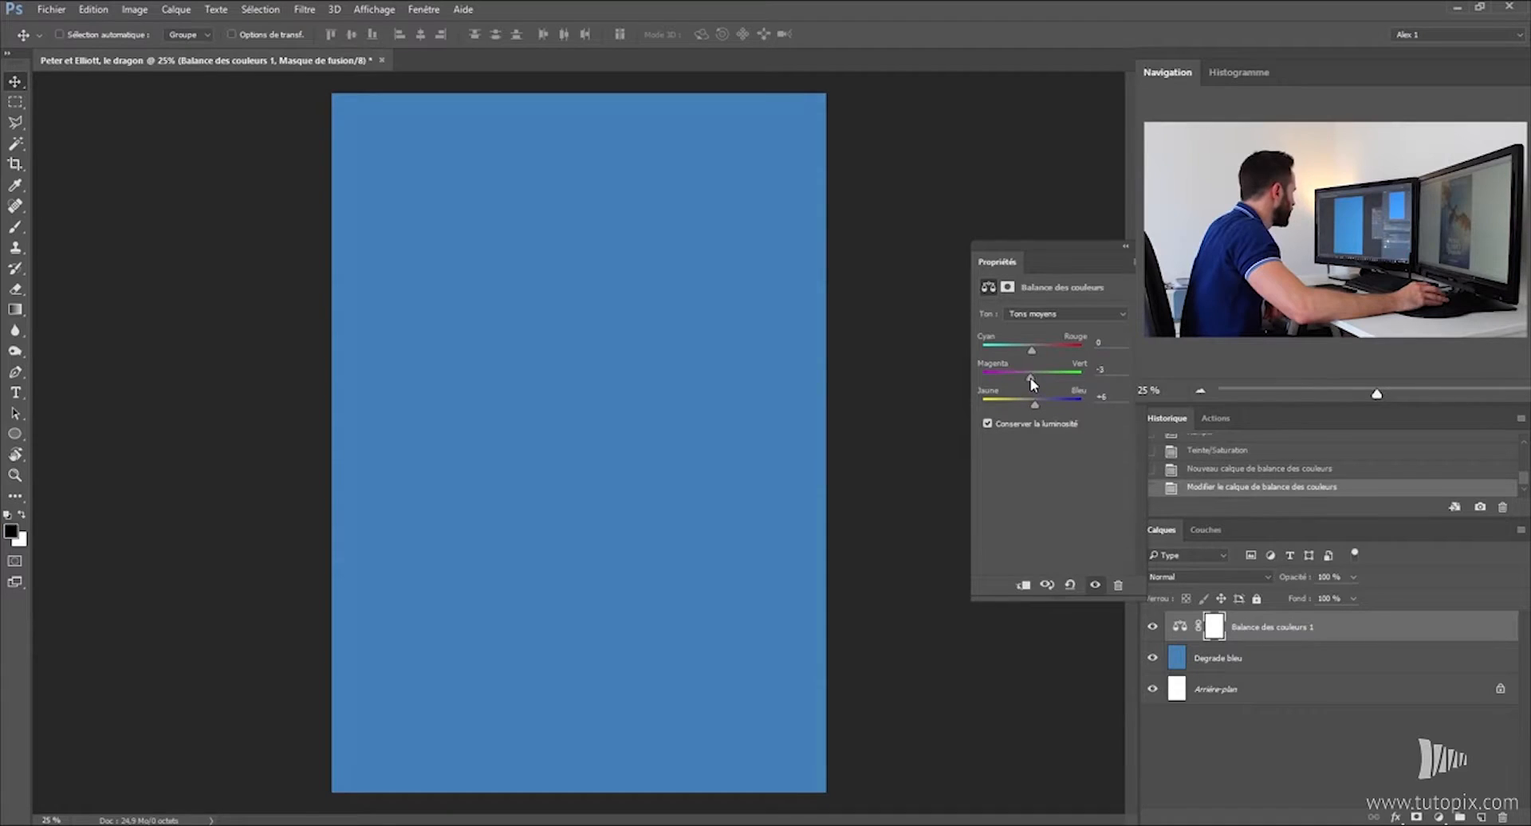
left_click_drag(1036, 351, 1029, 359)
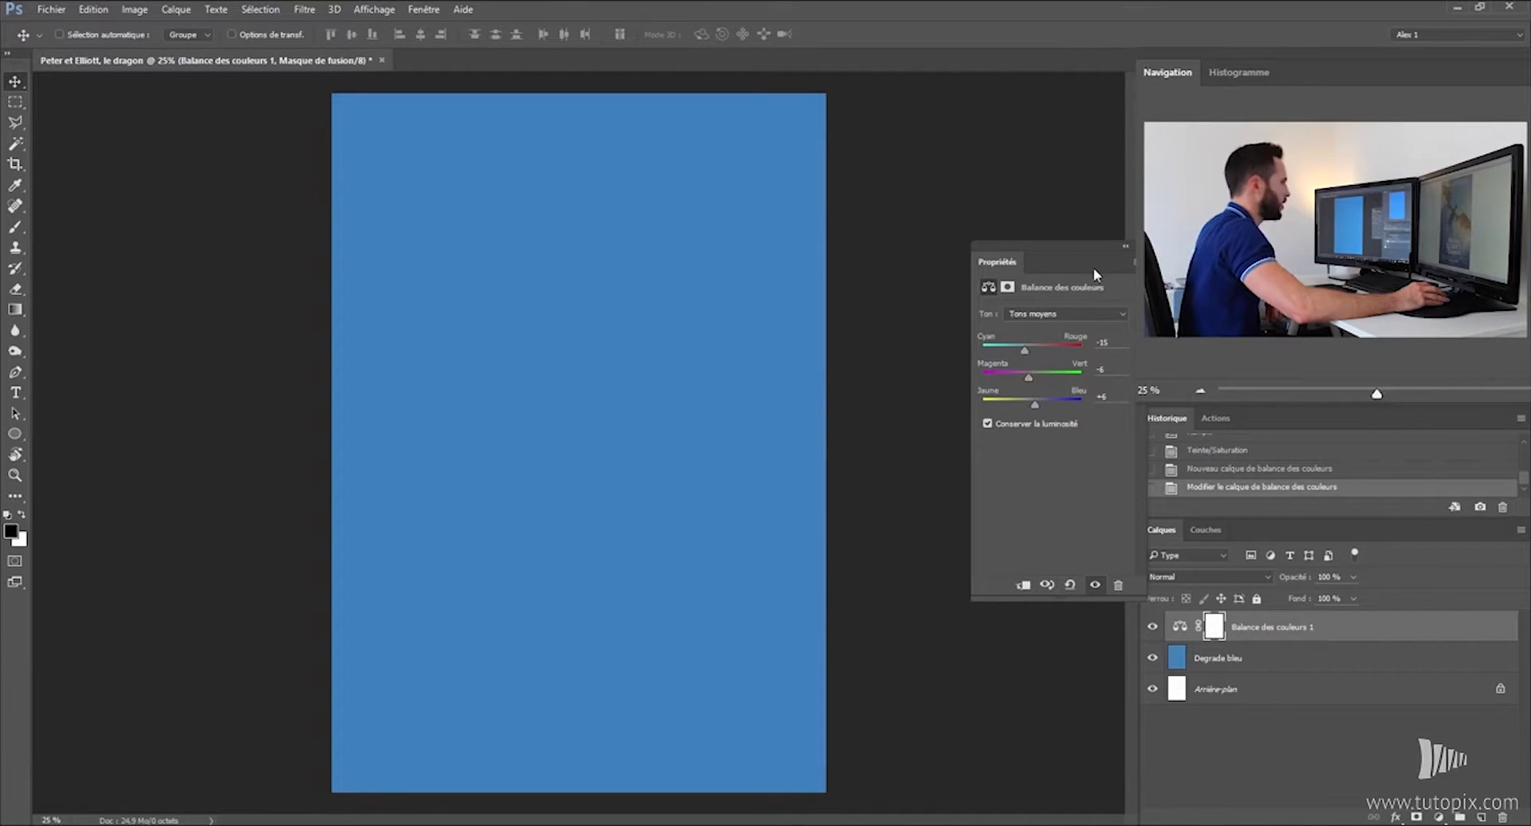
Clip the Color Balance adjustment layer to the Degrade bleu layer beneath it.
left_click(1180, 628)
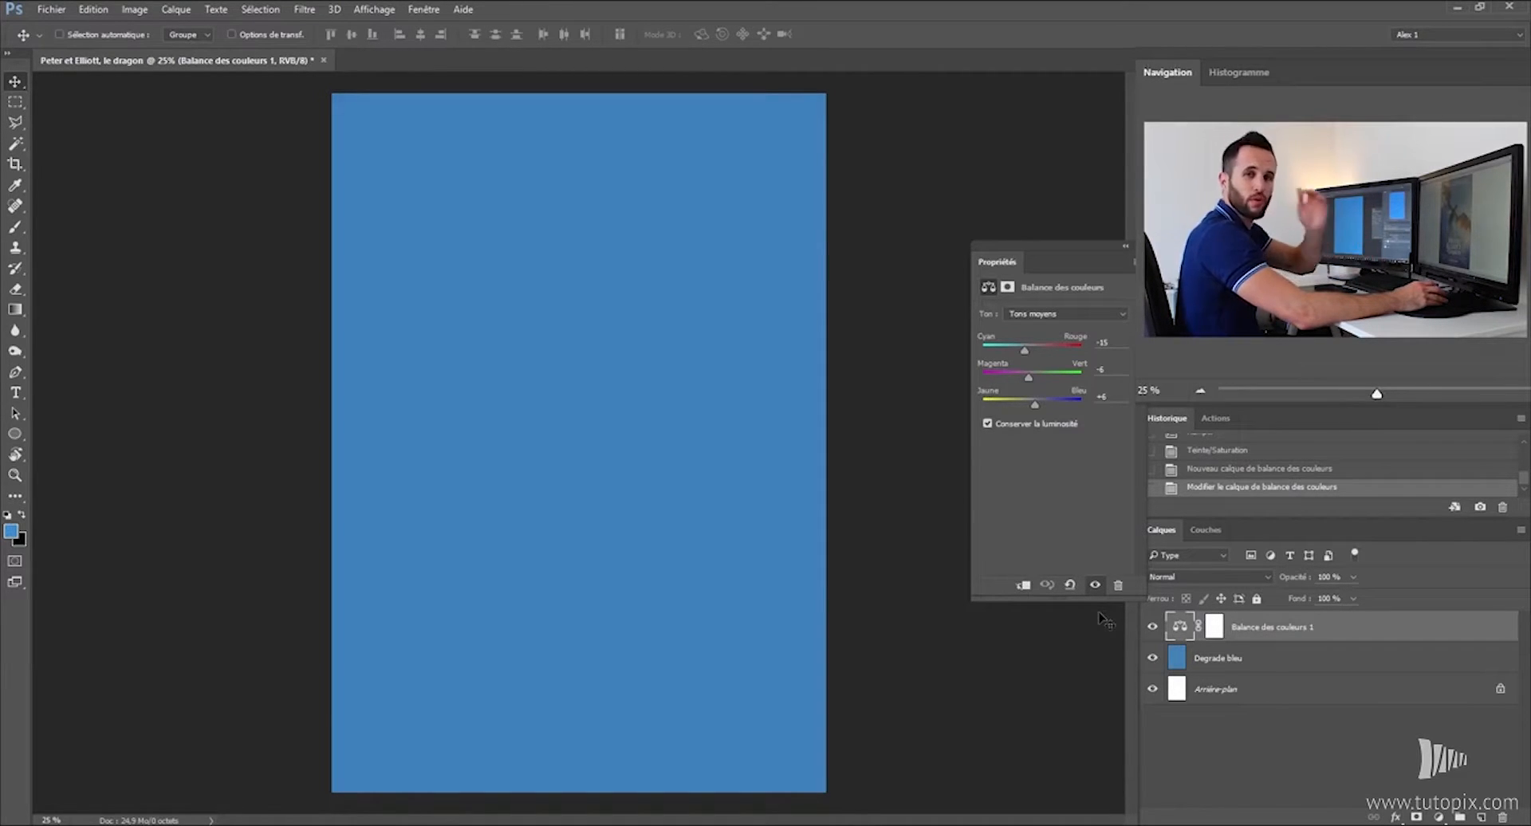
left_click(1022, 586)
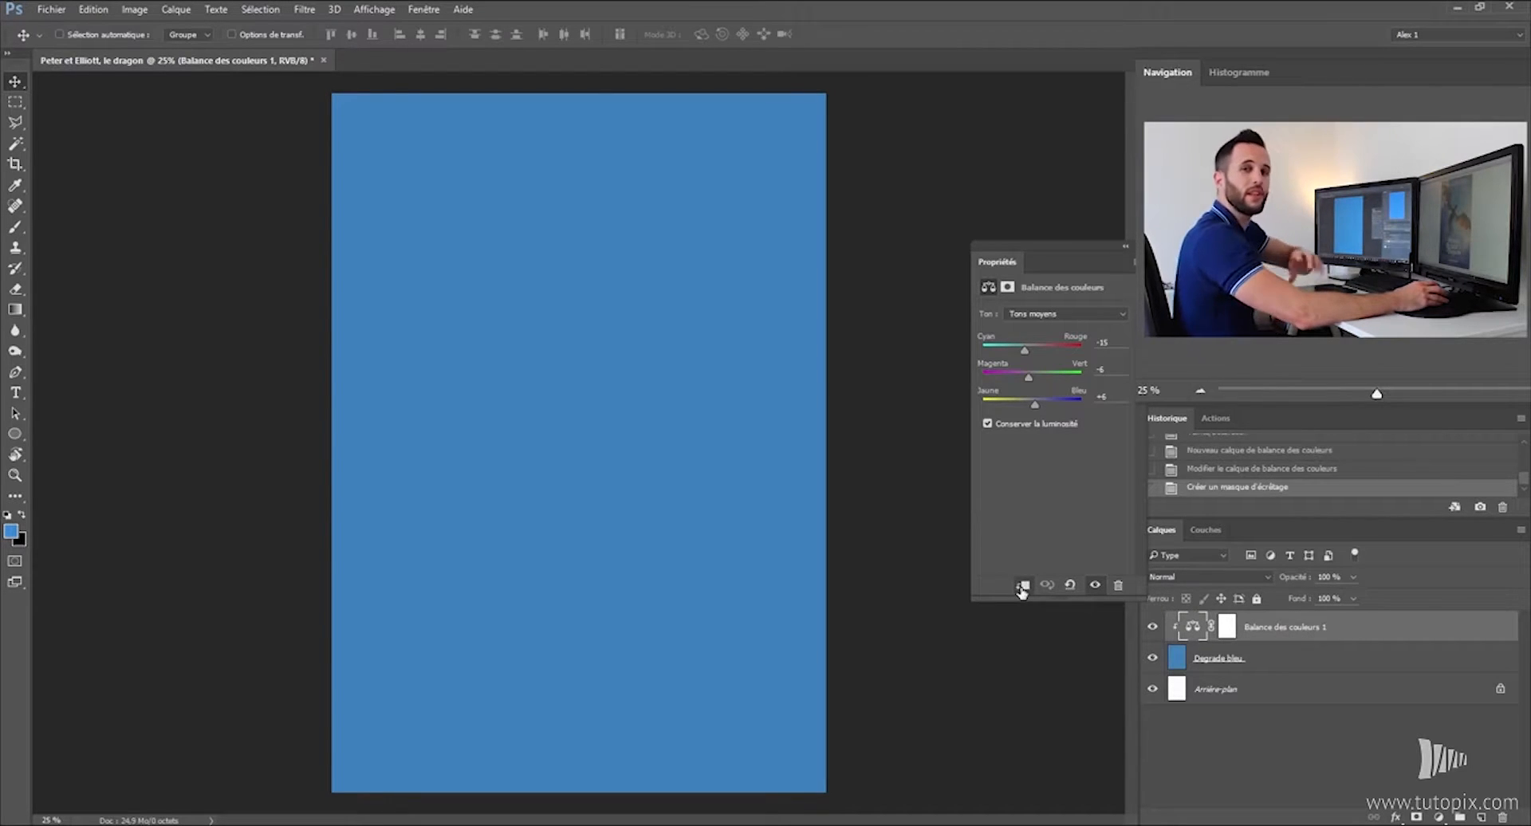
left_click(679, 523)
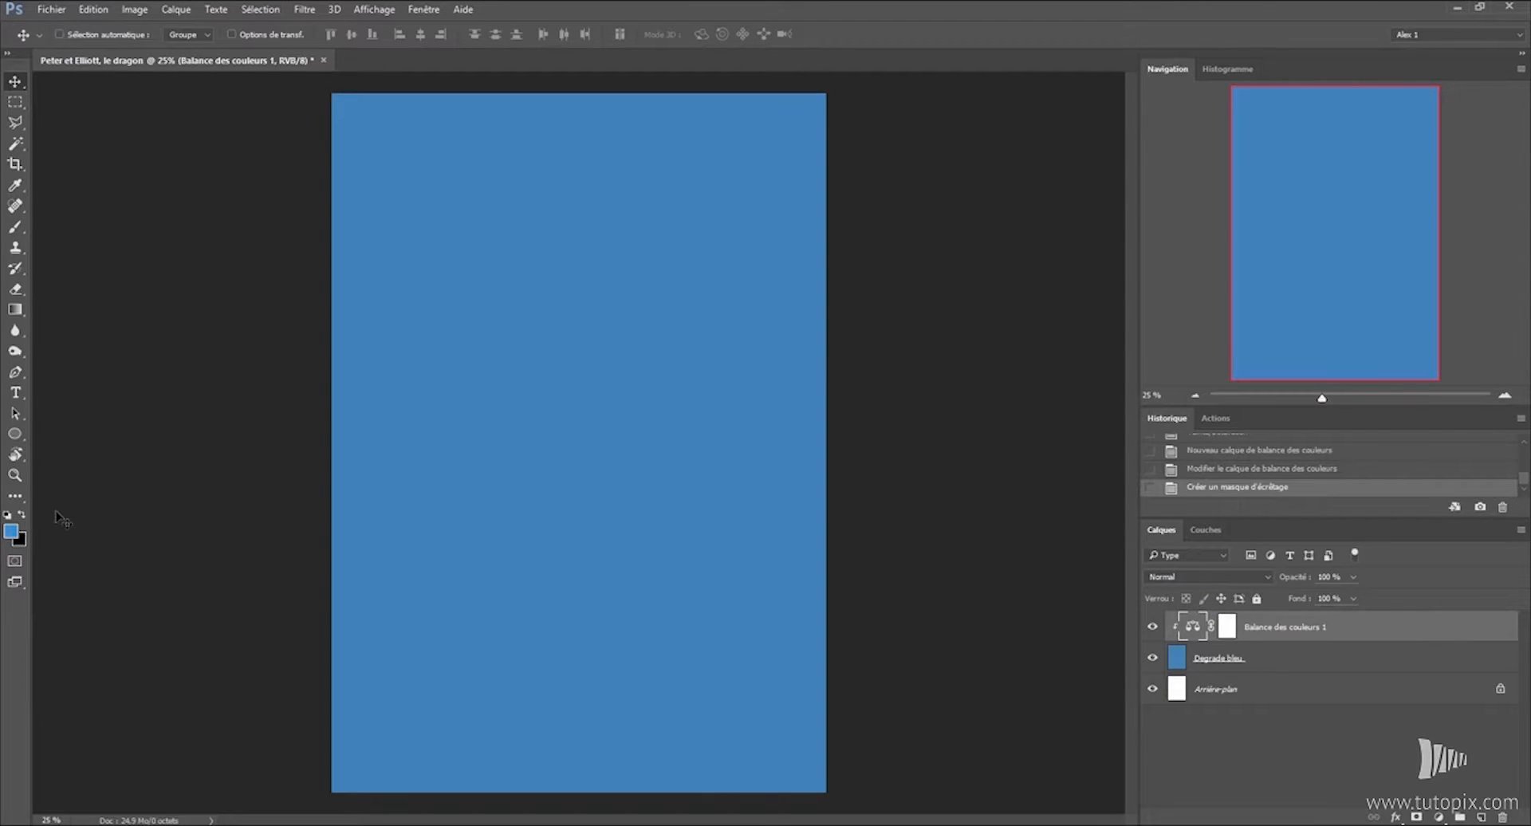
Sample the canvas blue and darken it to #21486c as the foreground colour.
left_click(10, 530)
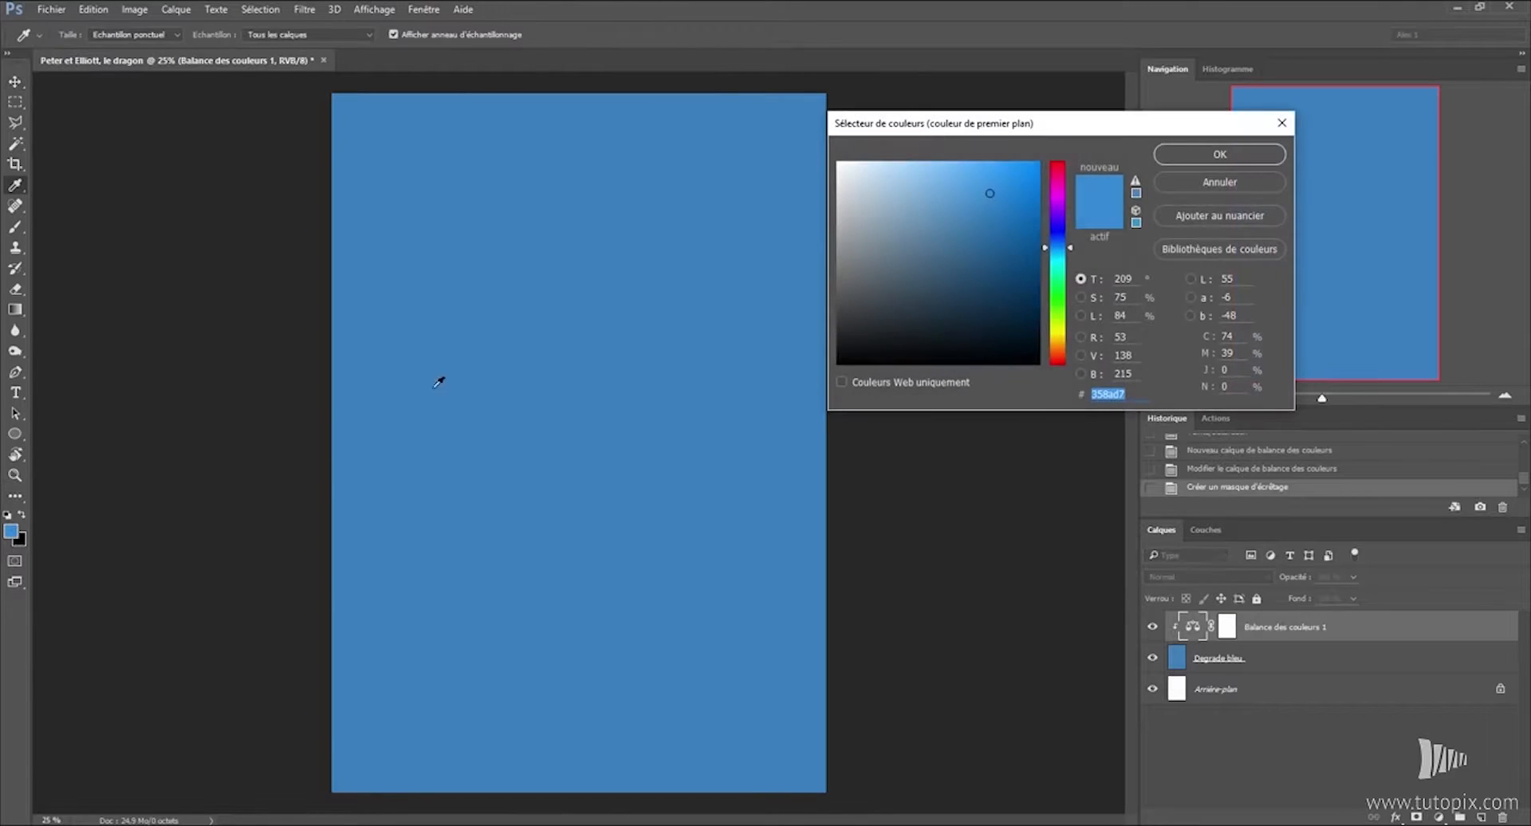
left_click(587, 237)
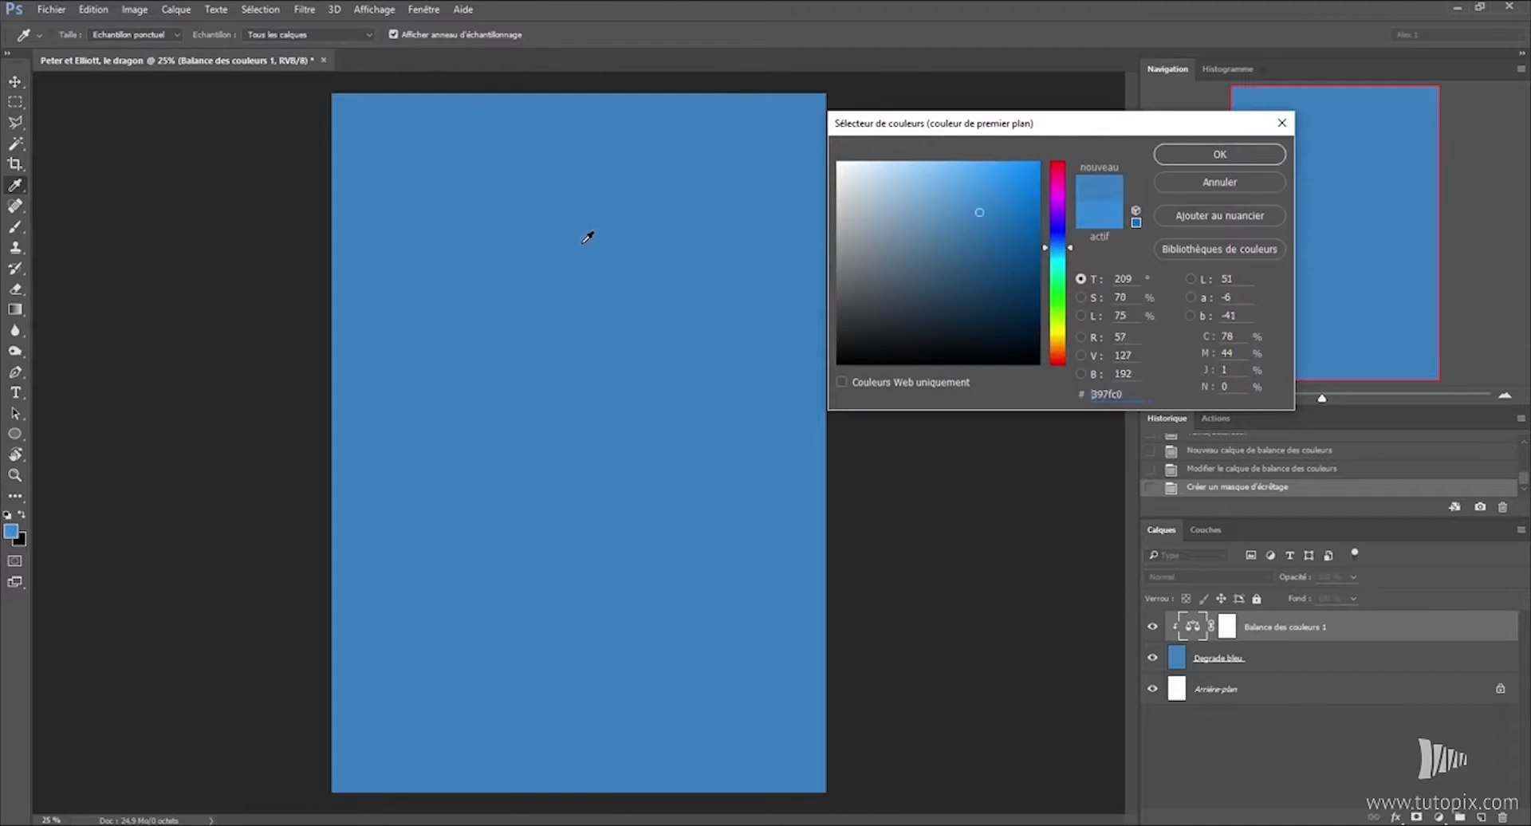
left_click(979, 290)
left_click(978, 278)
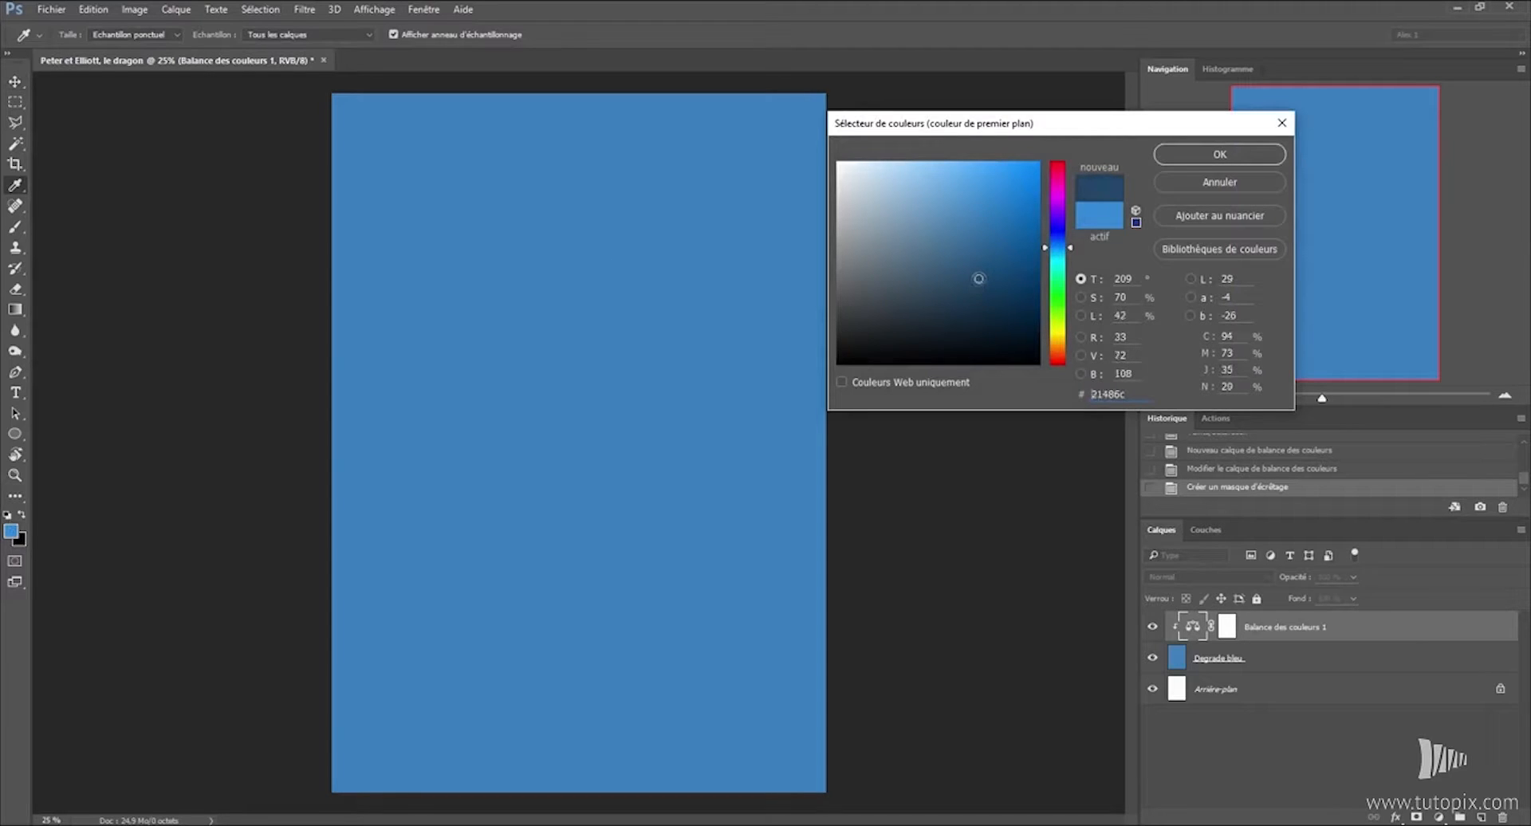
left_click(1206, 155)
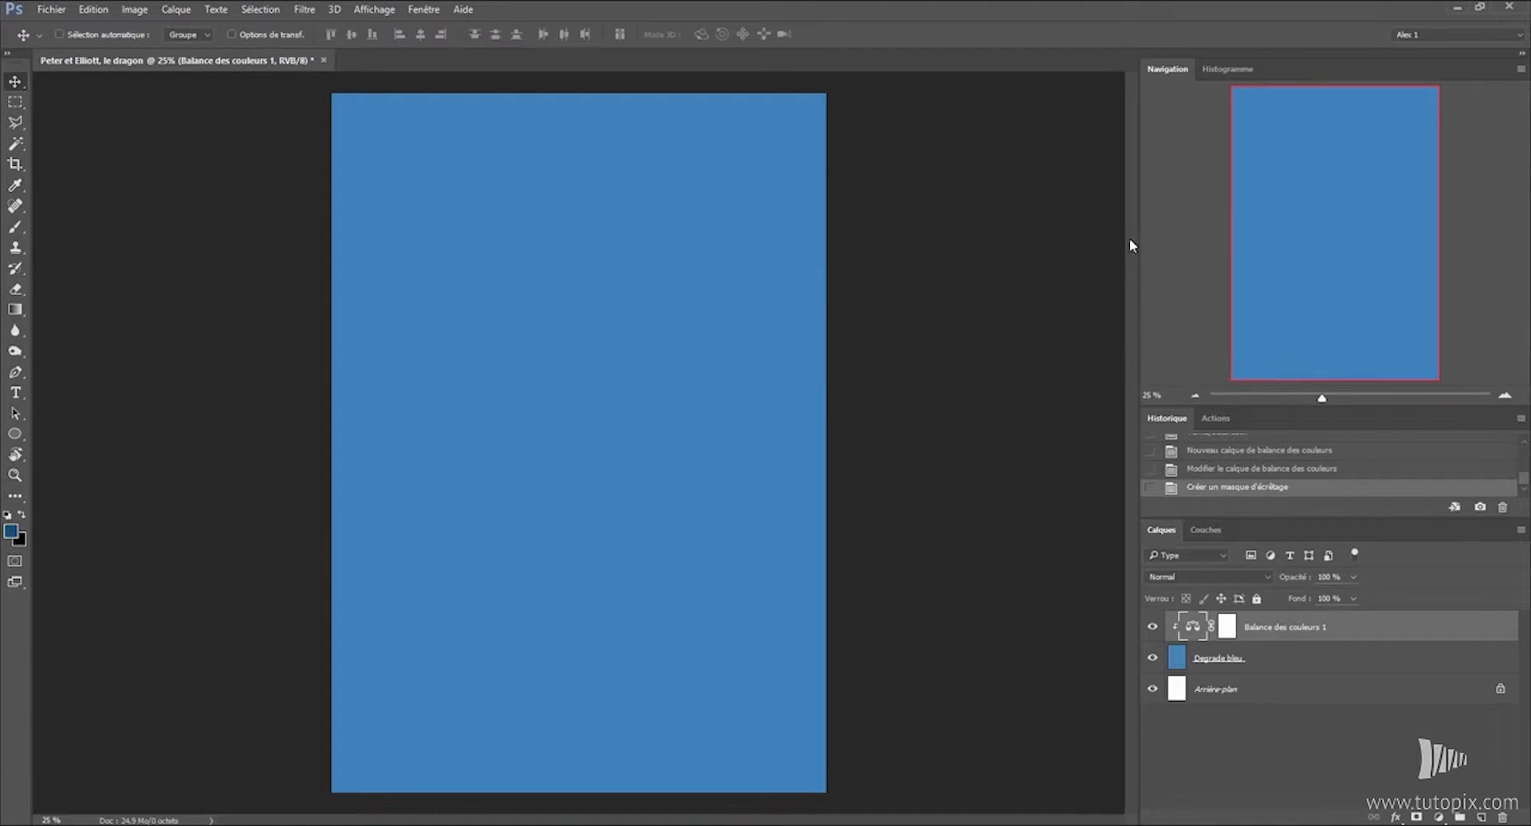
key("v")
On a new layer, draw a linear gradient from dark blue #152f47 to transparent, rising diagonally from the poster's lower-left area to its upper middle.
left_click(15, 311)
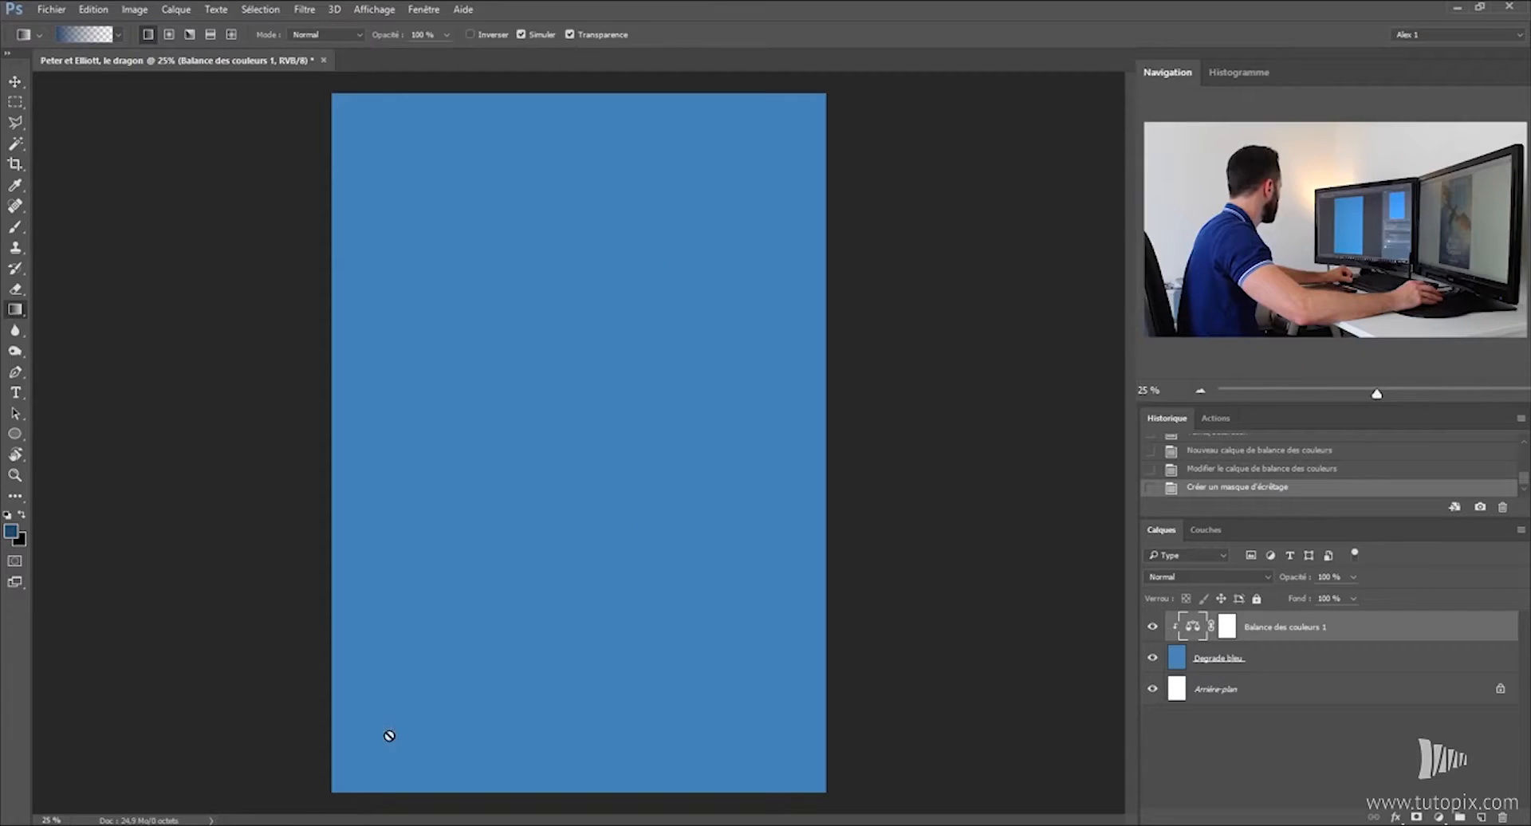
left_click(1471, 817)
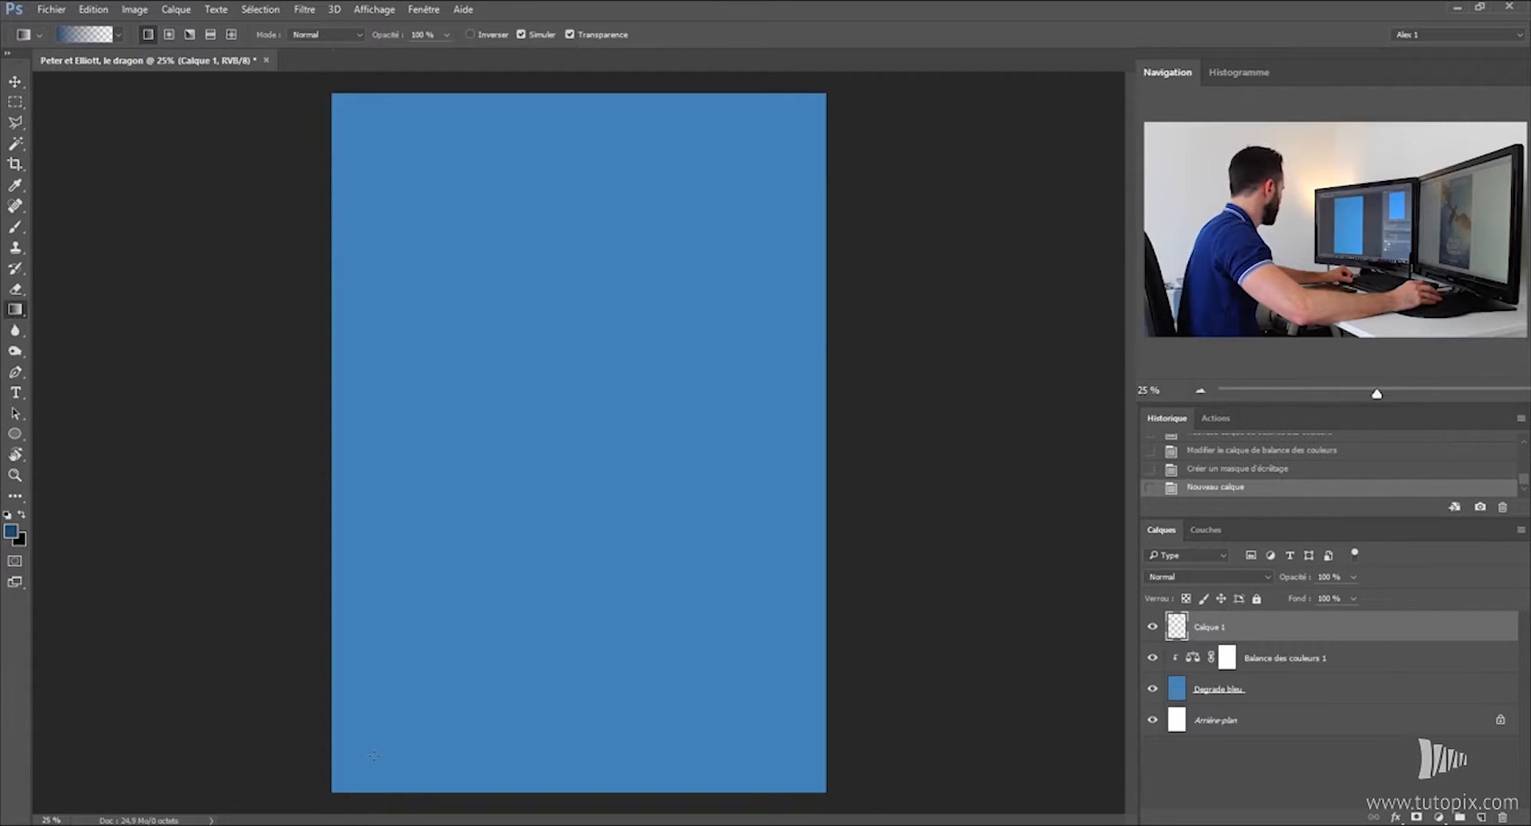
left_click_drag(375, 752, 503, 377)
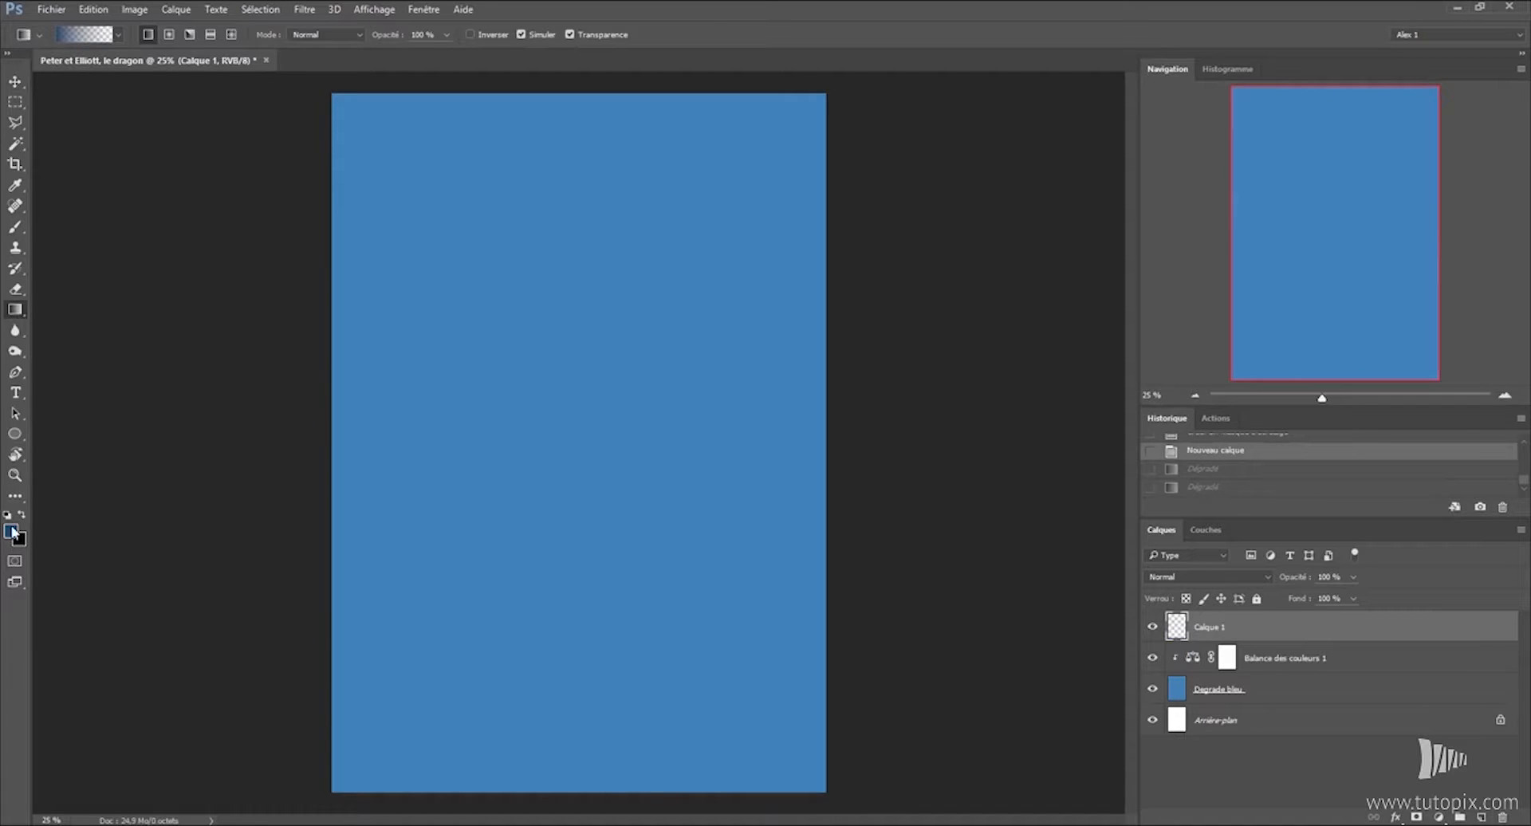
left_click(12, 533)
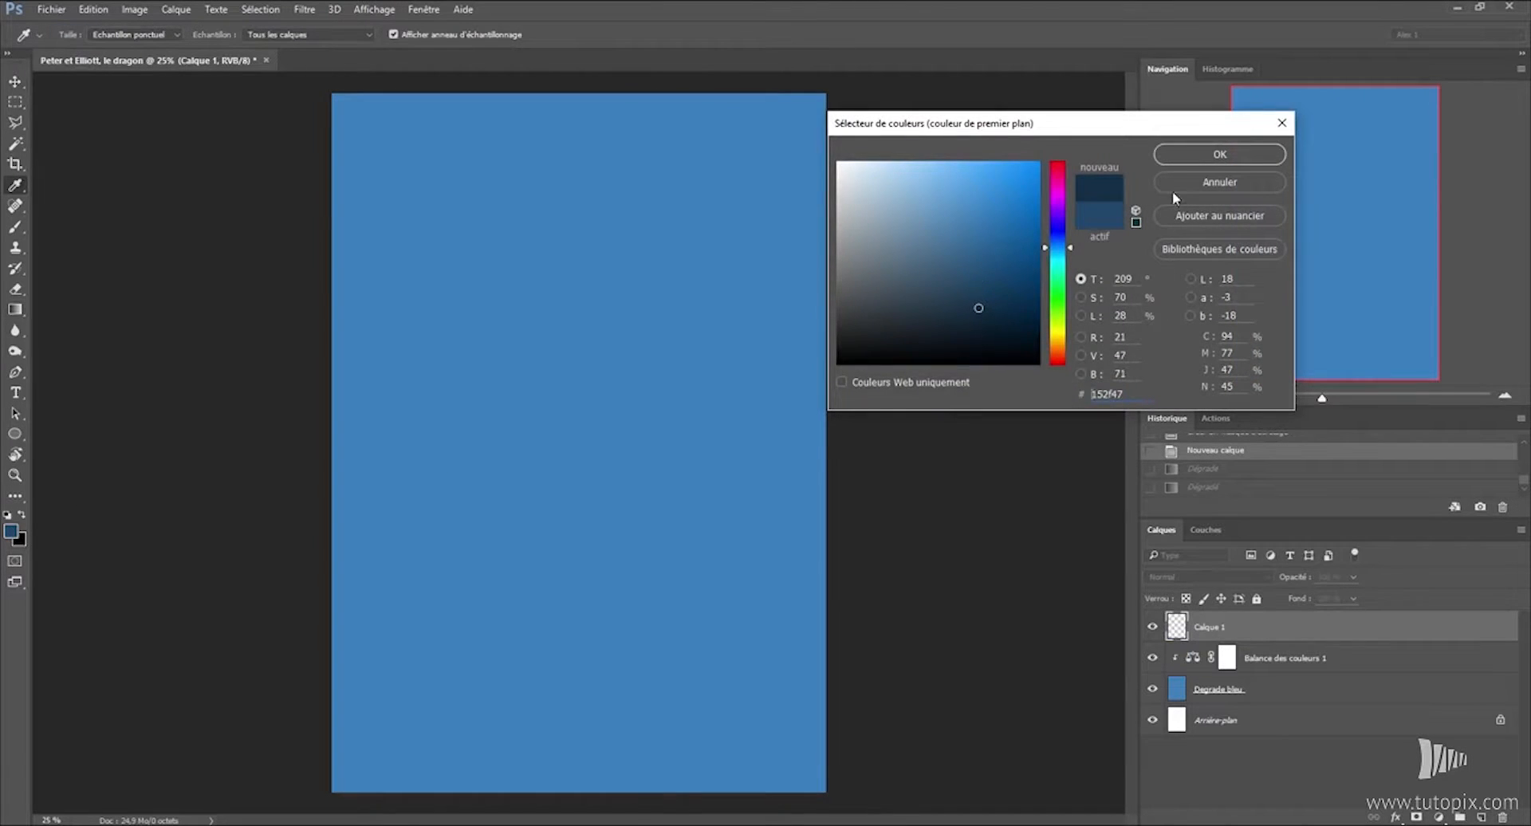
left_click(1219, 153)
left_click_drag(363, 673, 549, 272)
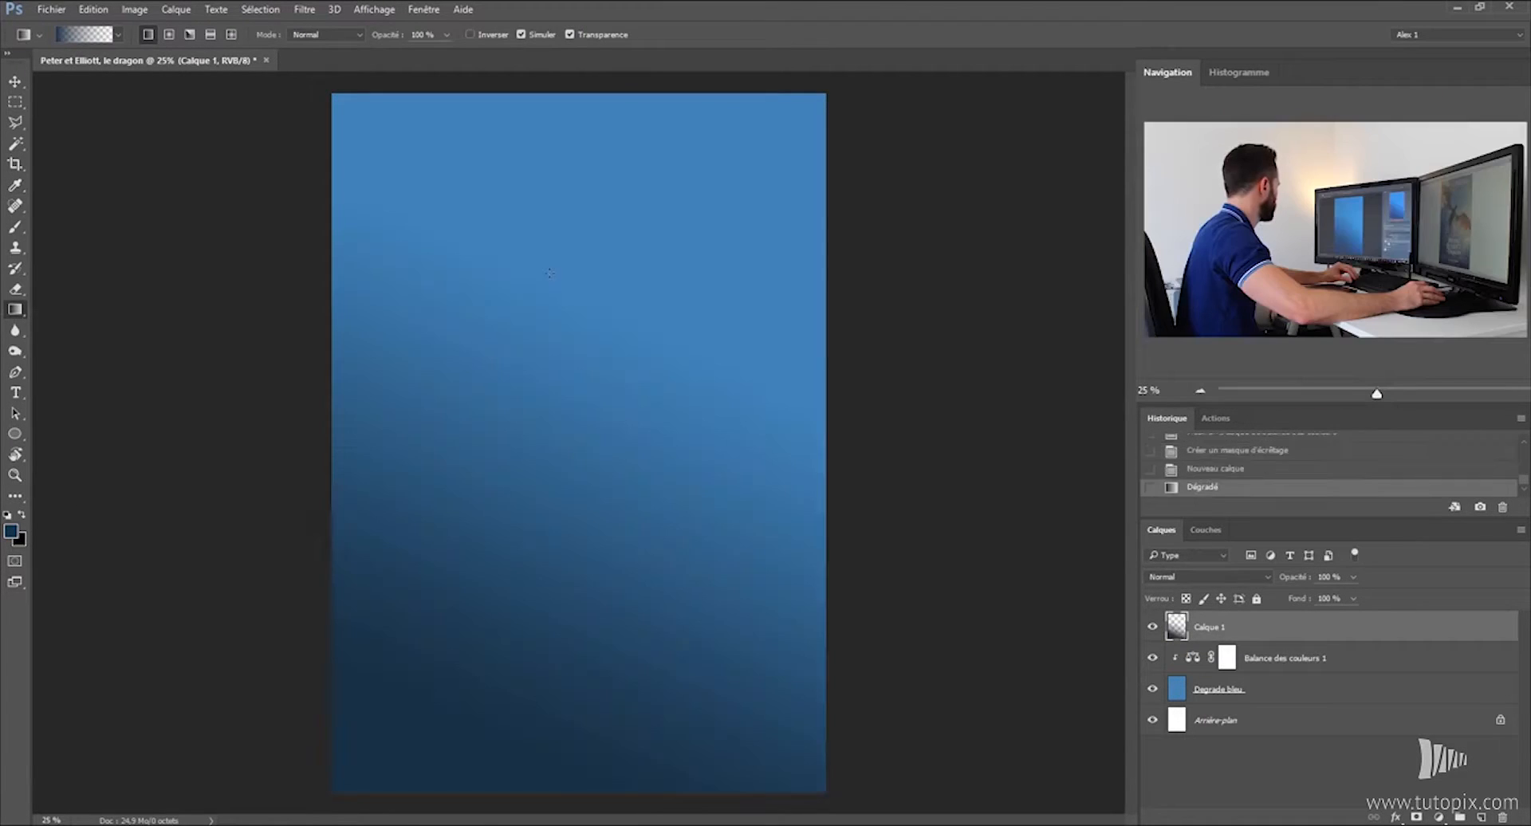
Rename the new gradient layer as Degrade bleu.
double_click(1250, 629)
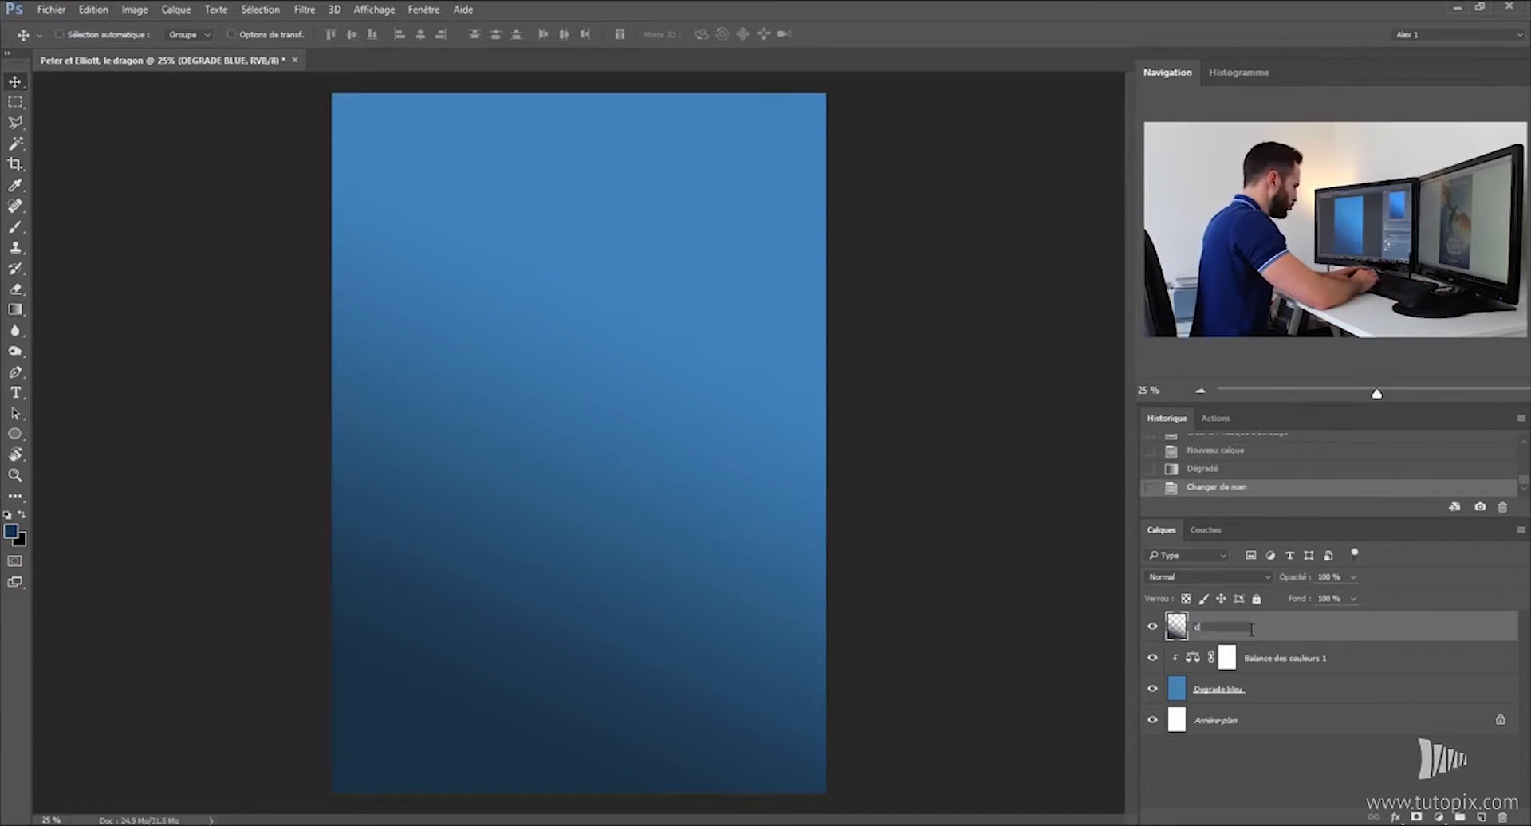
type("degr")
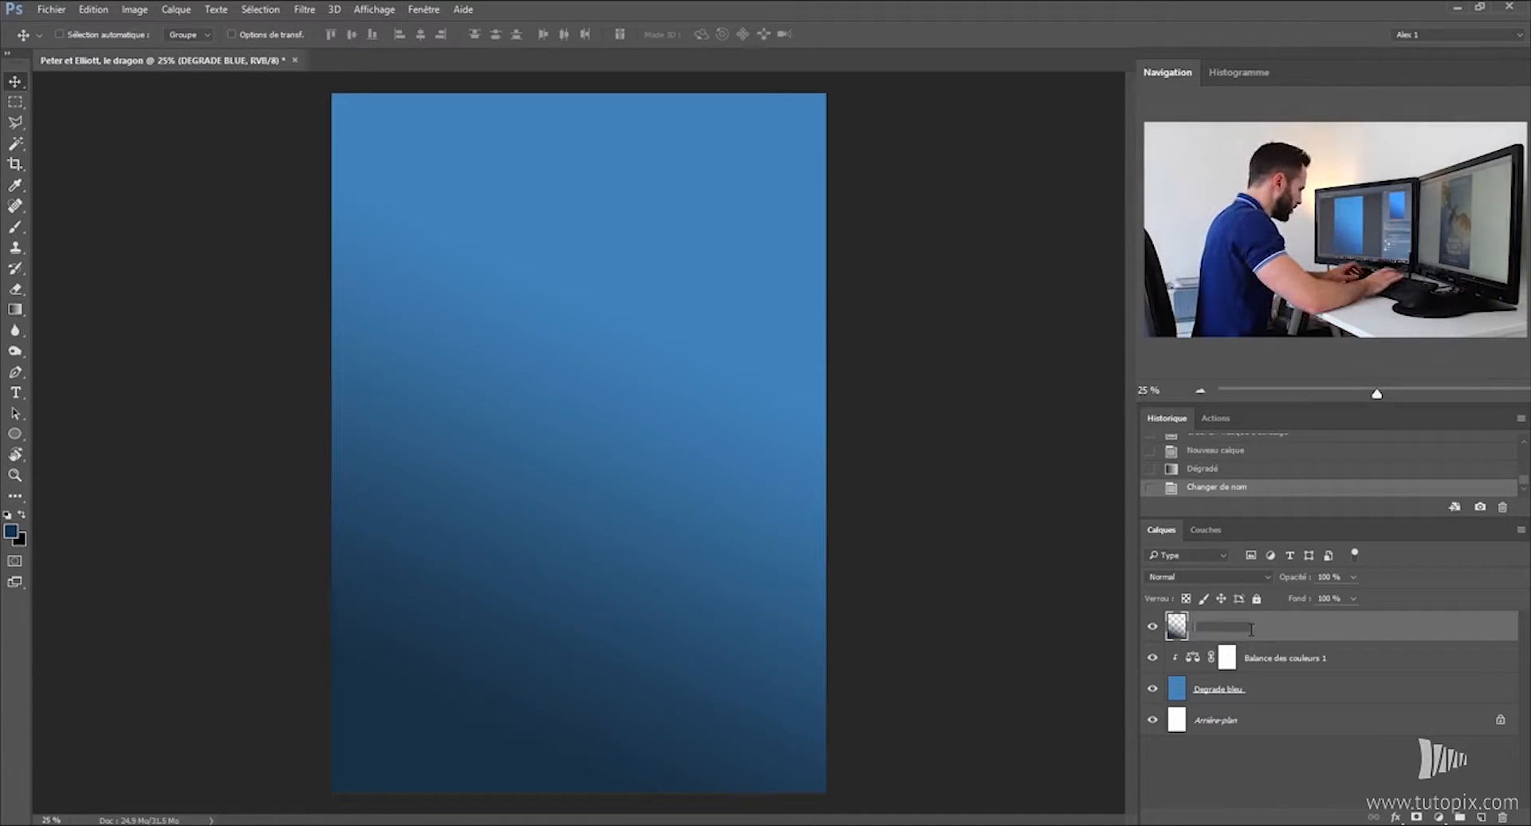
type("ade bleu")
key("Return")
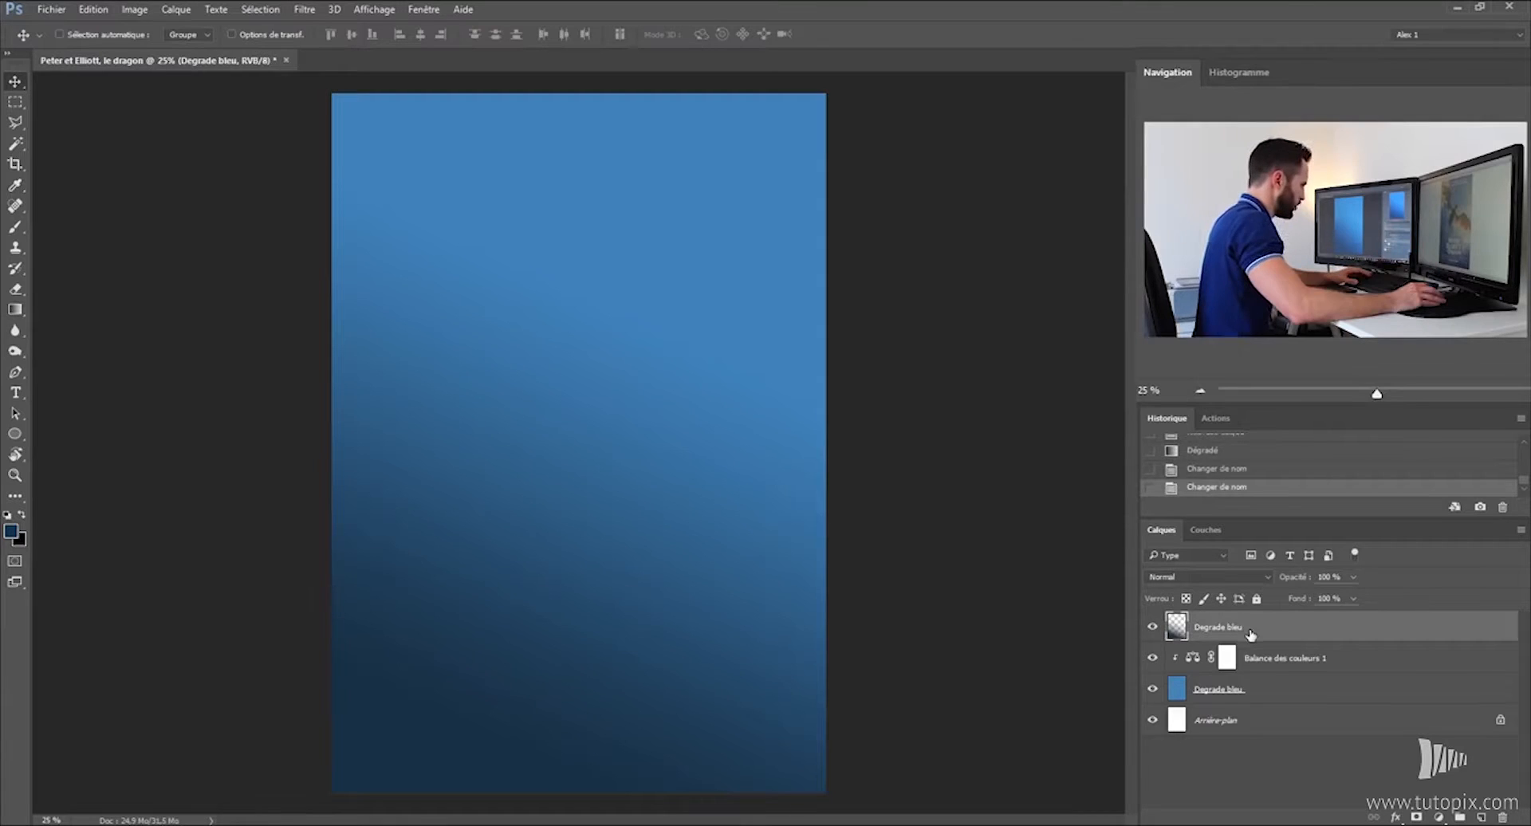
Add a new layer above the dark gradient and set the foreground colour to white #ffffff.
left_click(1483, 818)
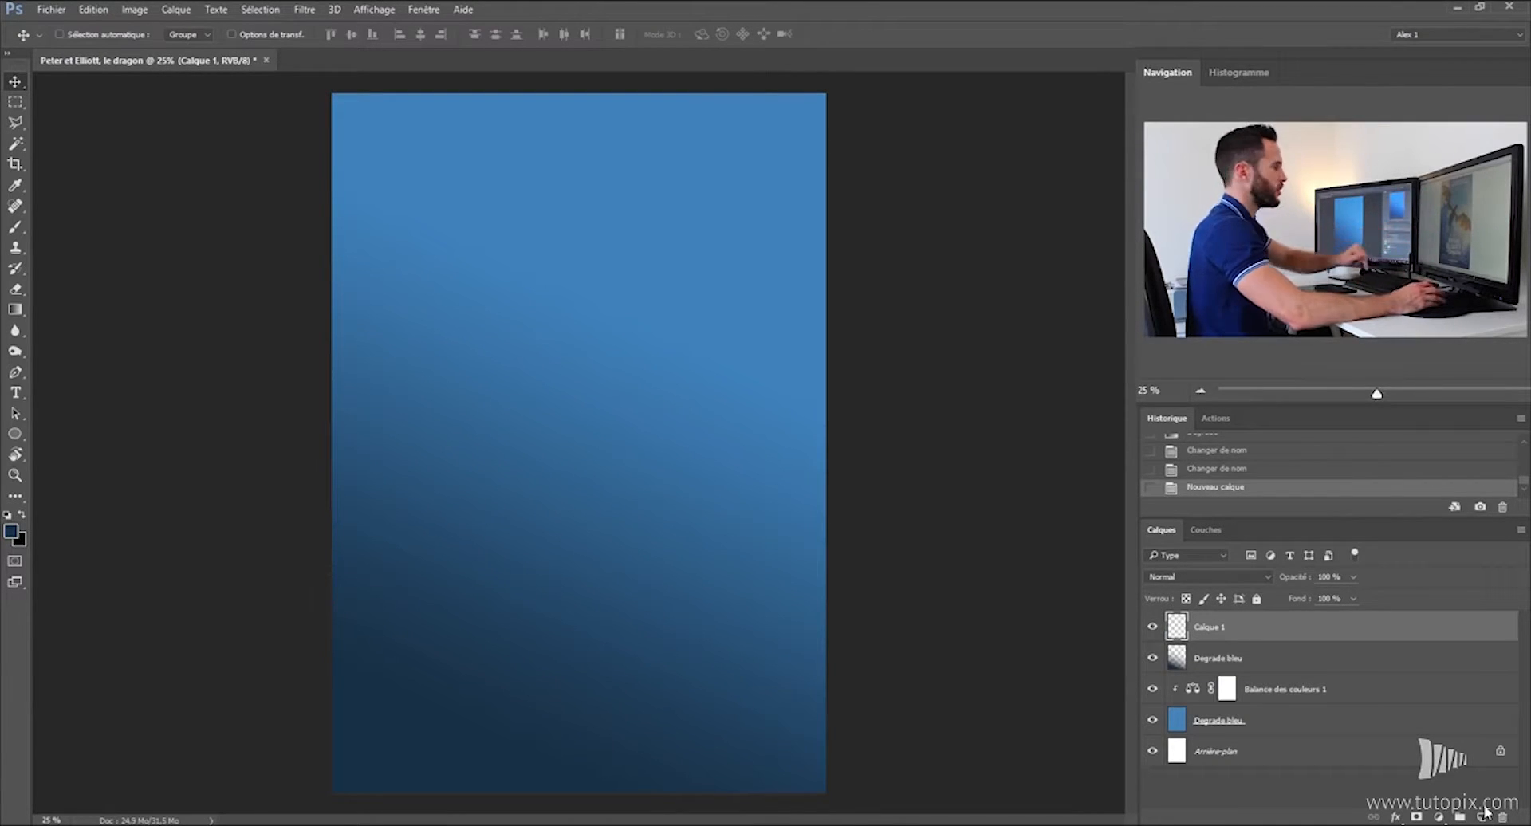
left_click(13, 538)
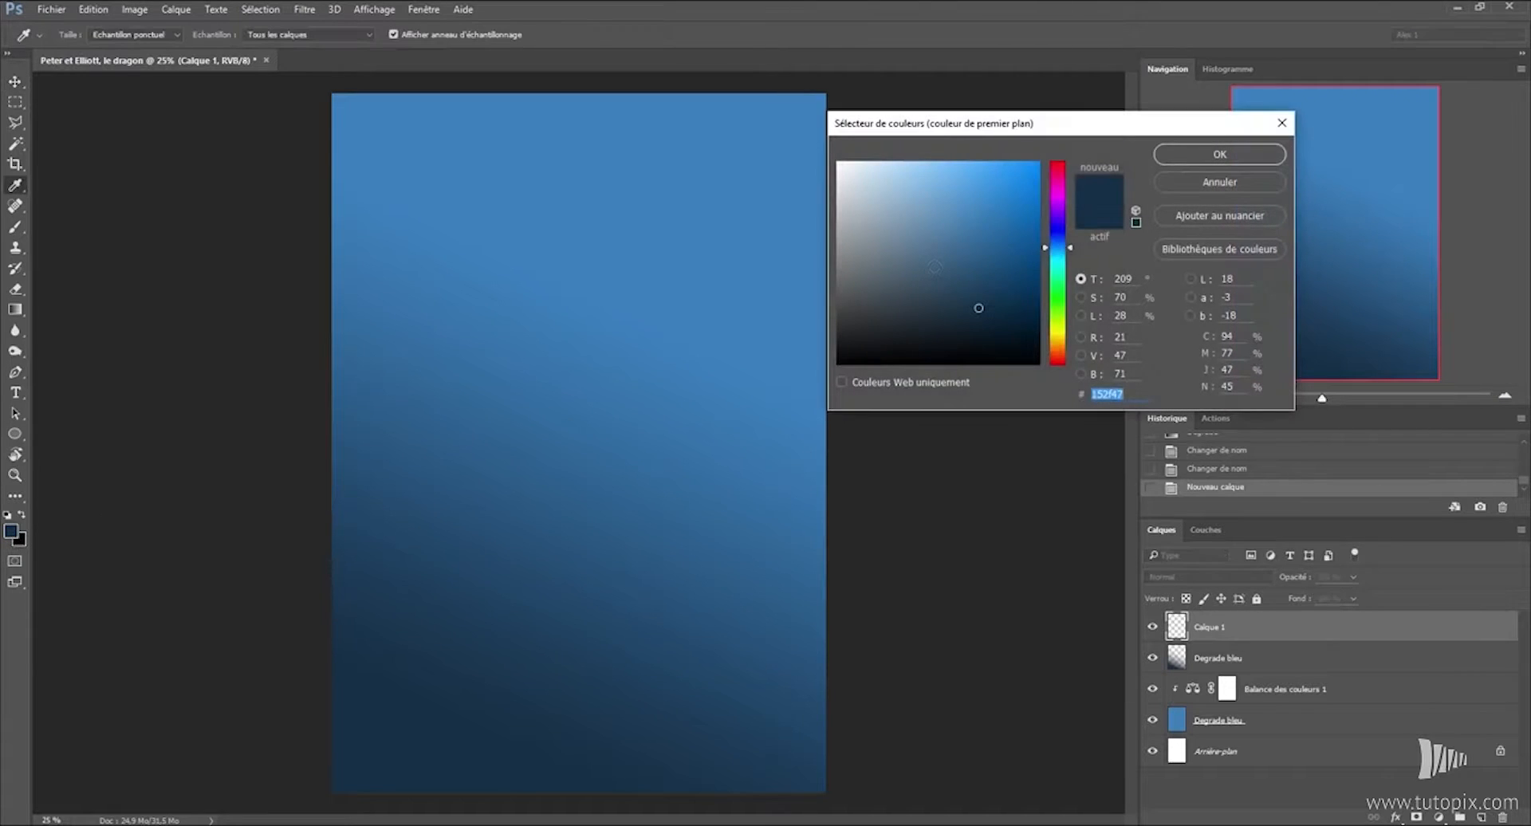
type("ffffff")
left_click(1251, 155)
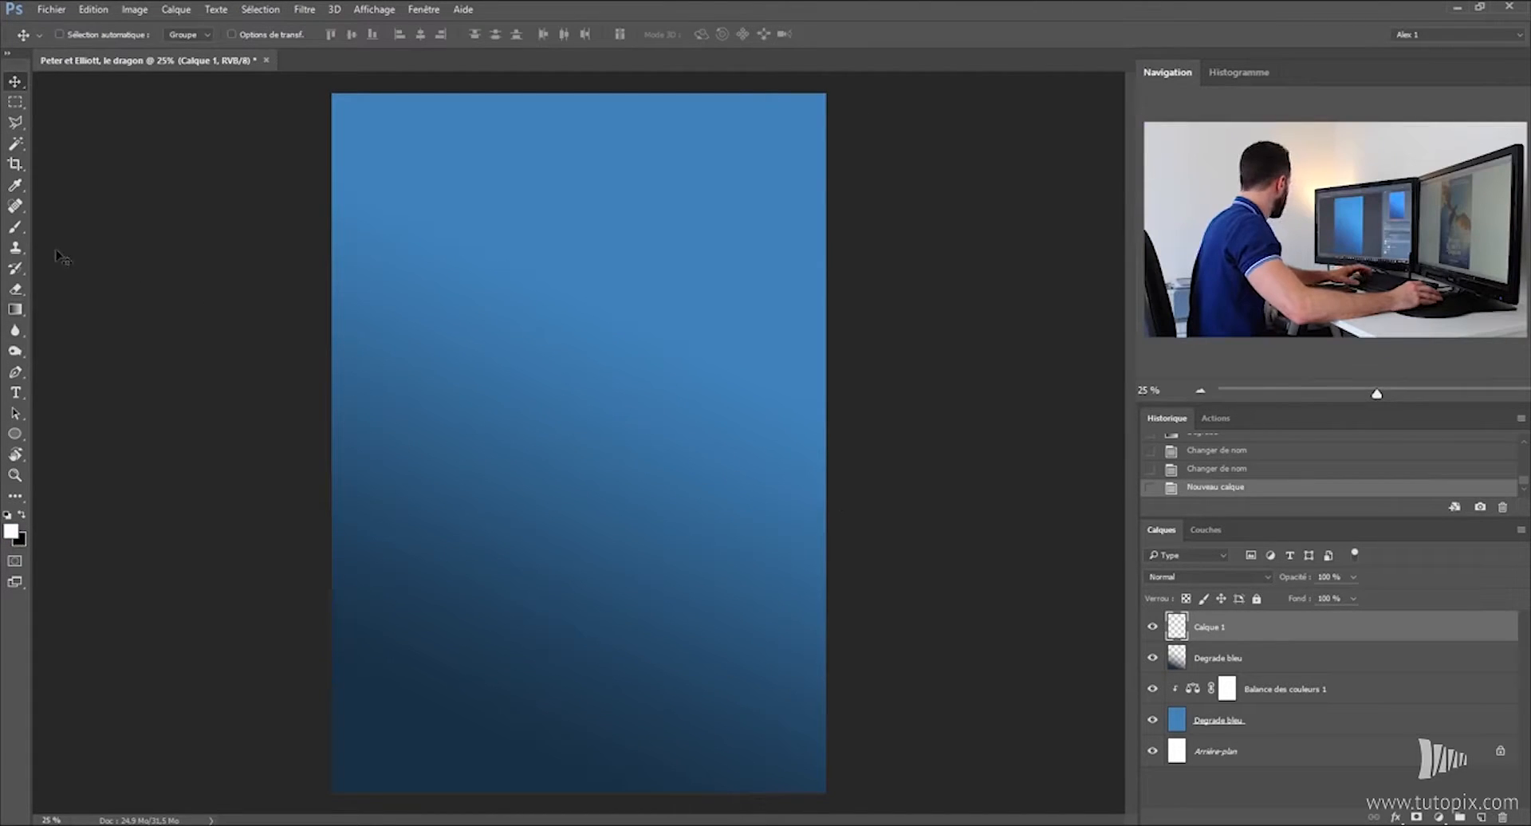
Paint a soft white glow at the middle of the poster's right edge with a very large soft brush at 42% opacity.
key("b")
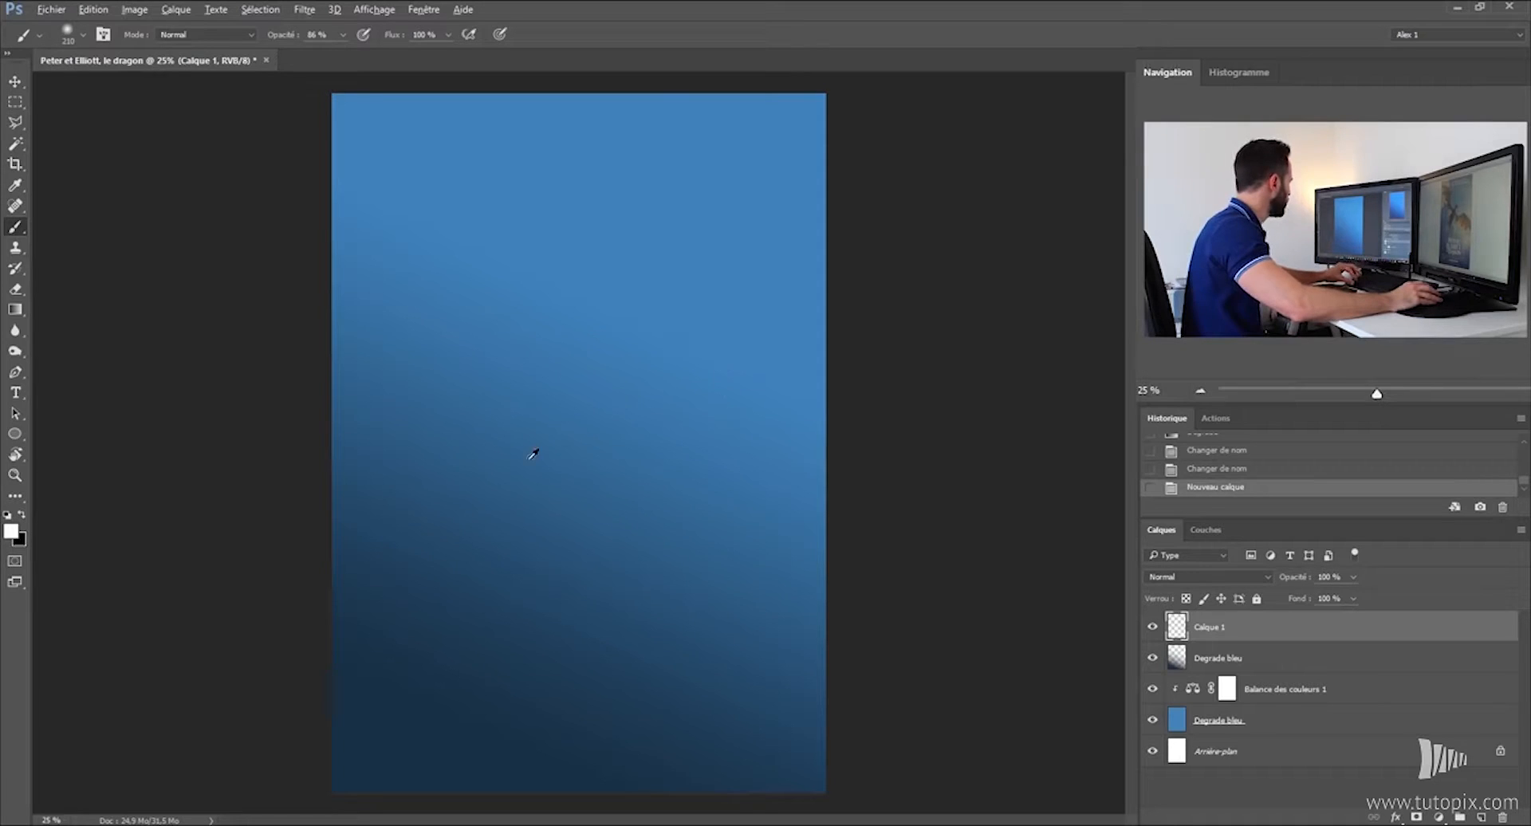
mouse_move(533, 447)
left_mouse_down()
mouse_move(696, 475)
mouse_move(662, 472)
left_mouse_up()
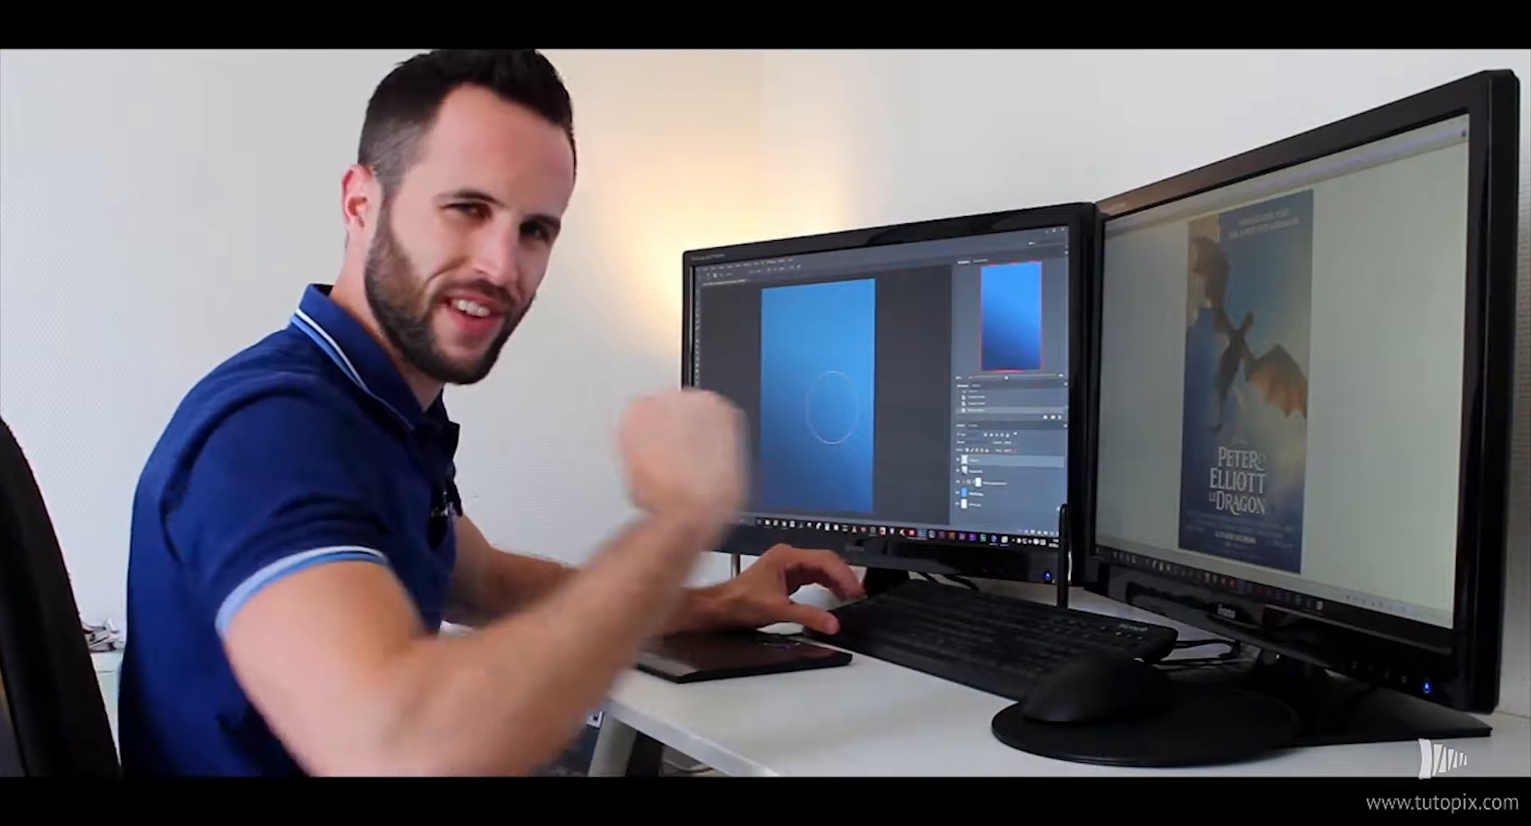
left_click_drag(608, 341, 839, 451)
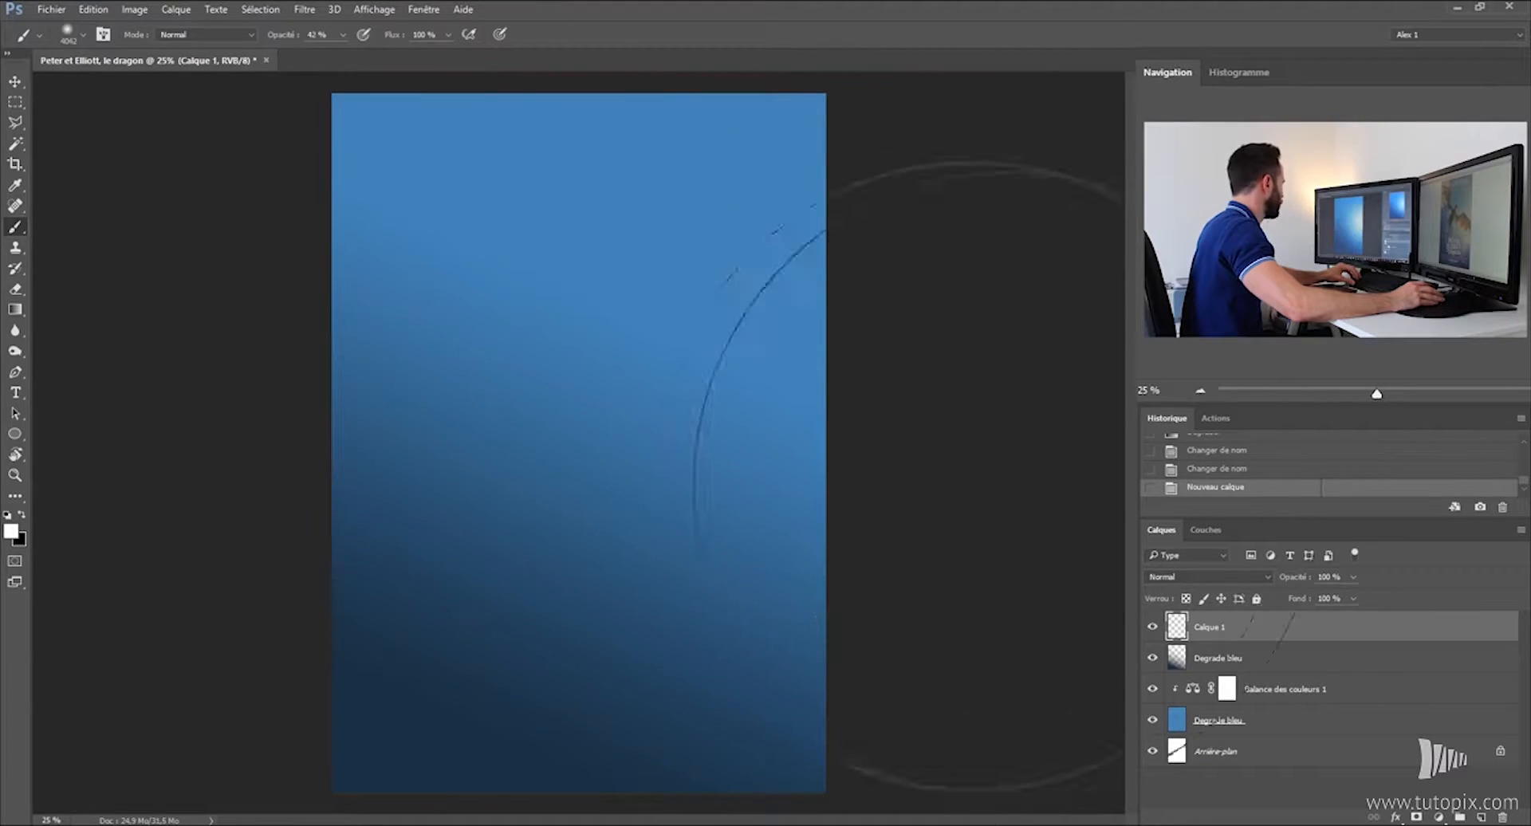
left_click(834, 408)
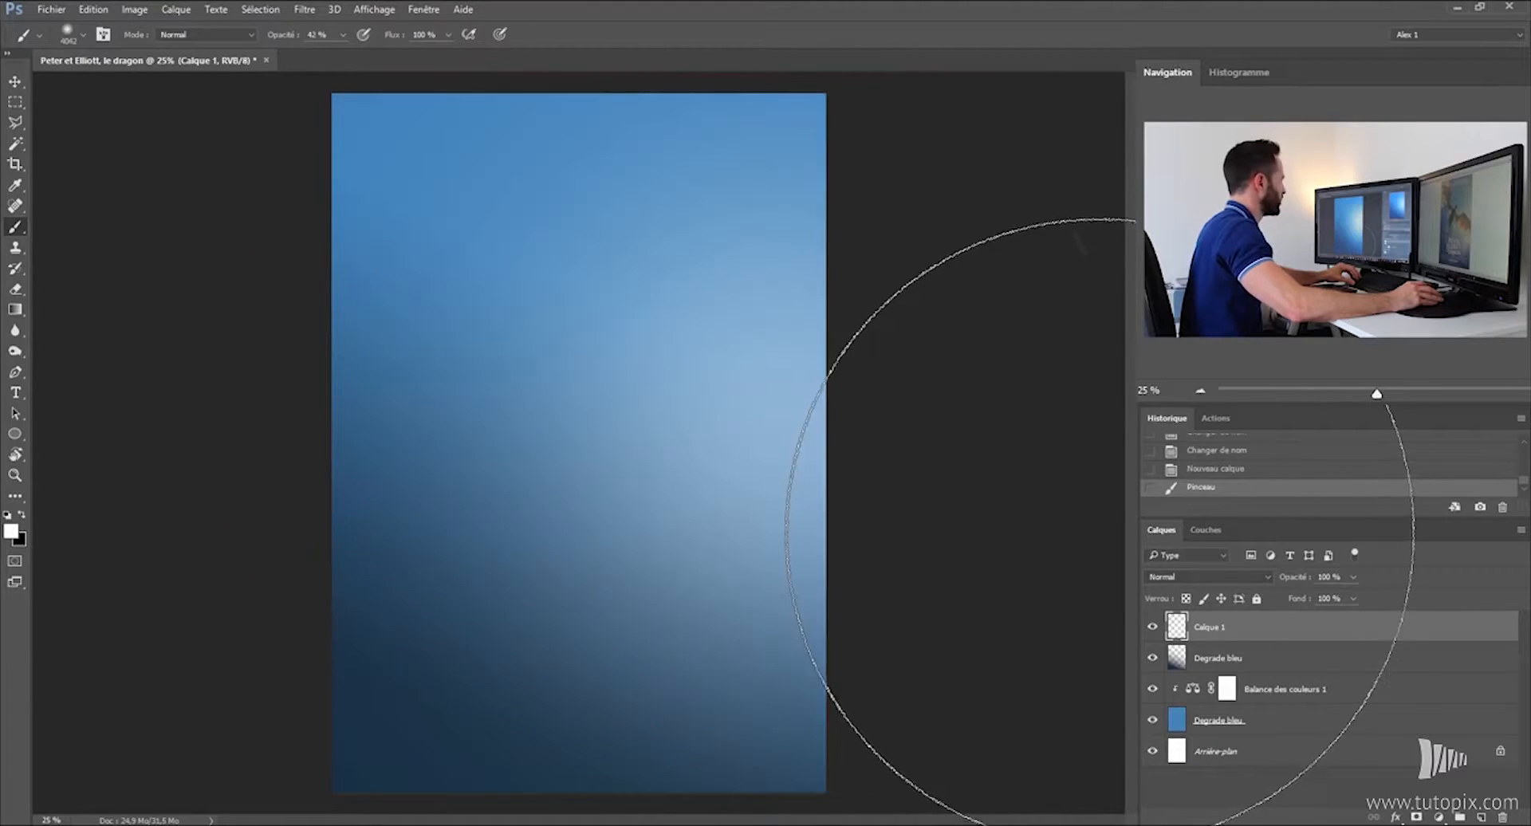
left_click_drag(738, 423, 550, 476)
left_click(817, 403)
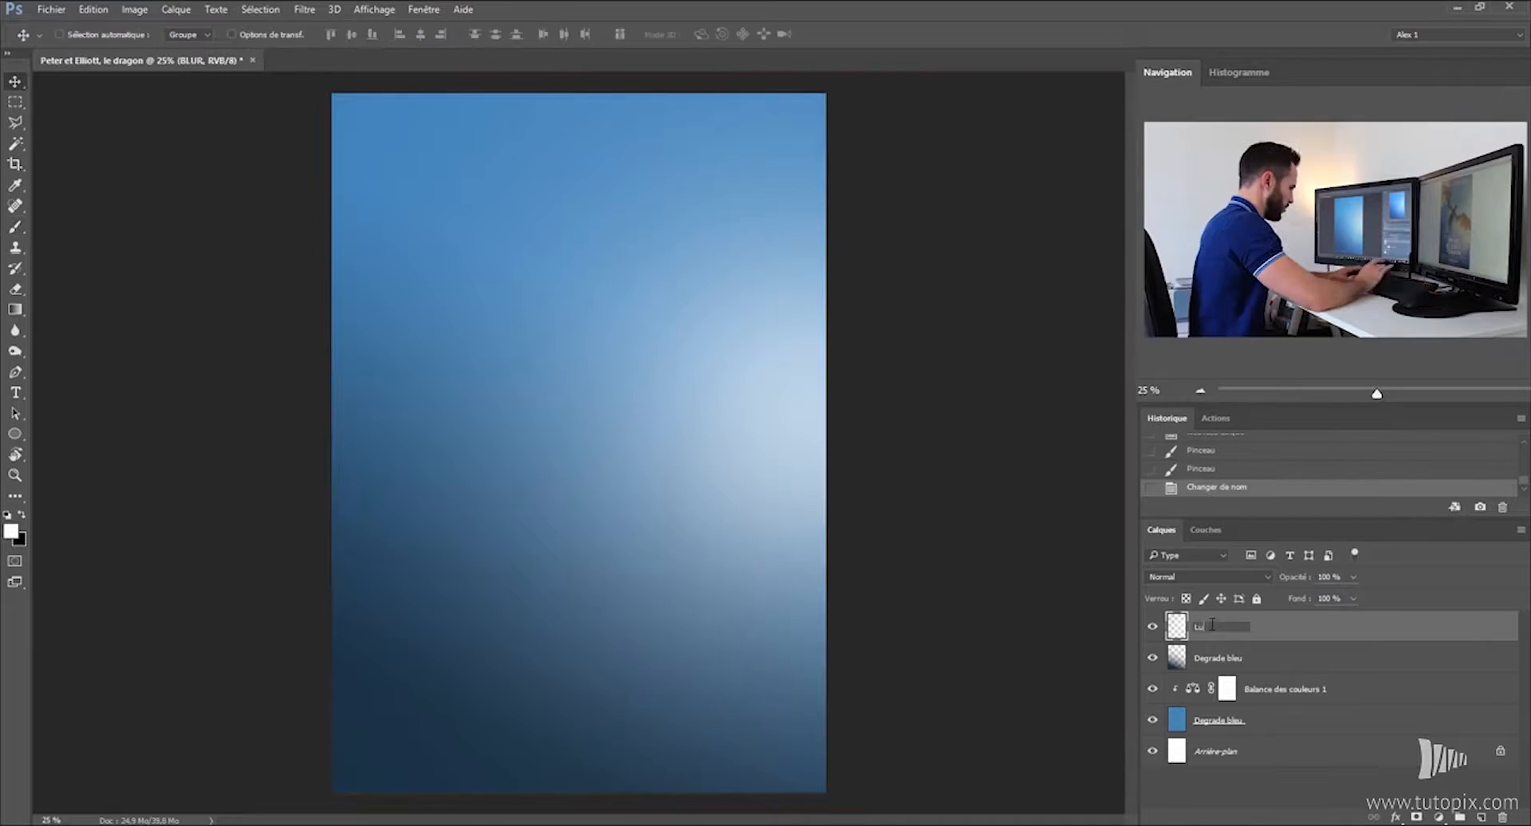
Rename the white glow layer as Lumière.
type("Lumie")
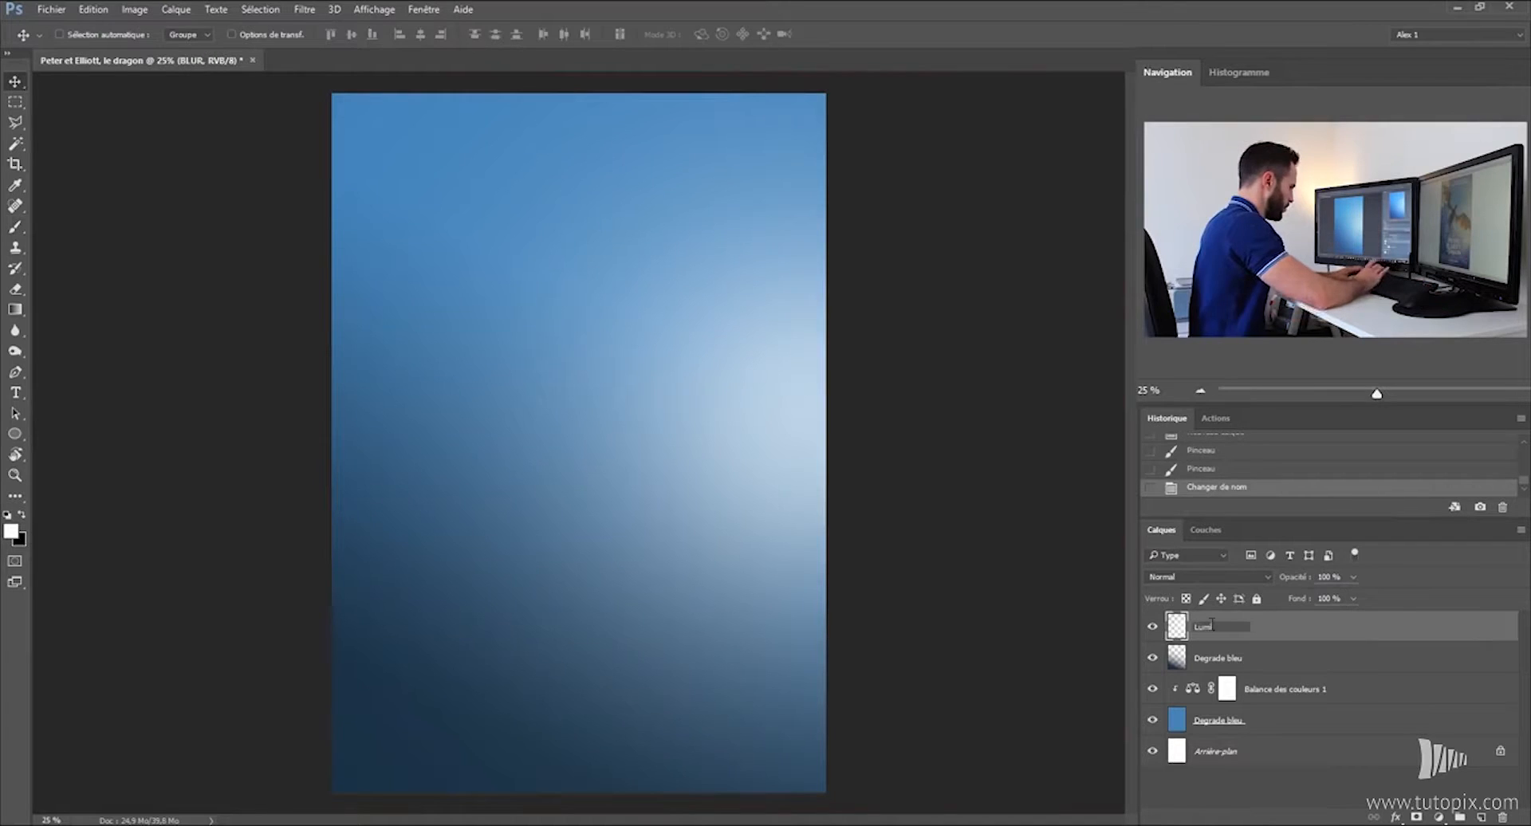
type("re")
key("Return")
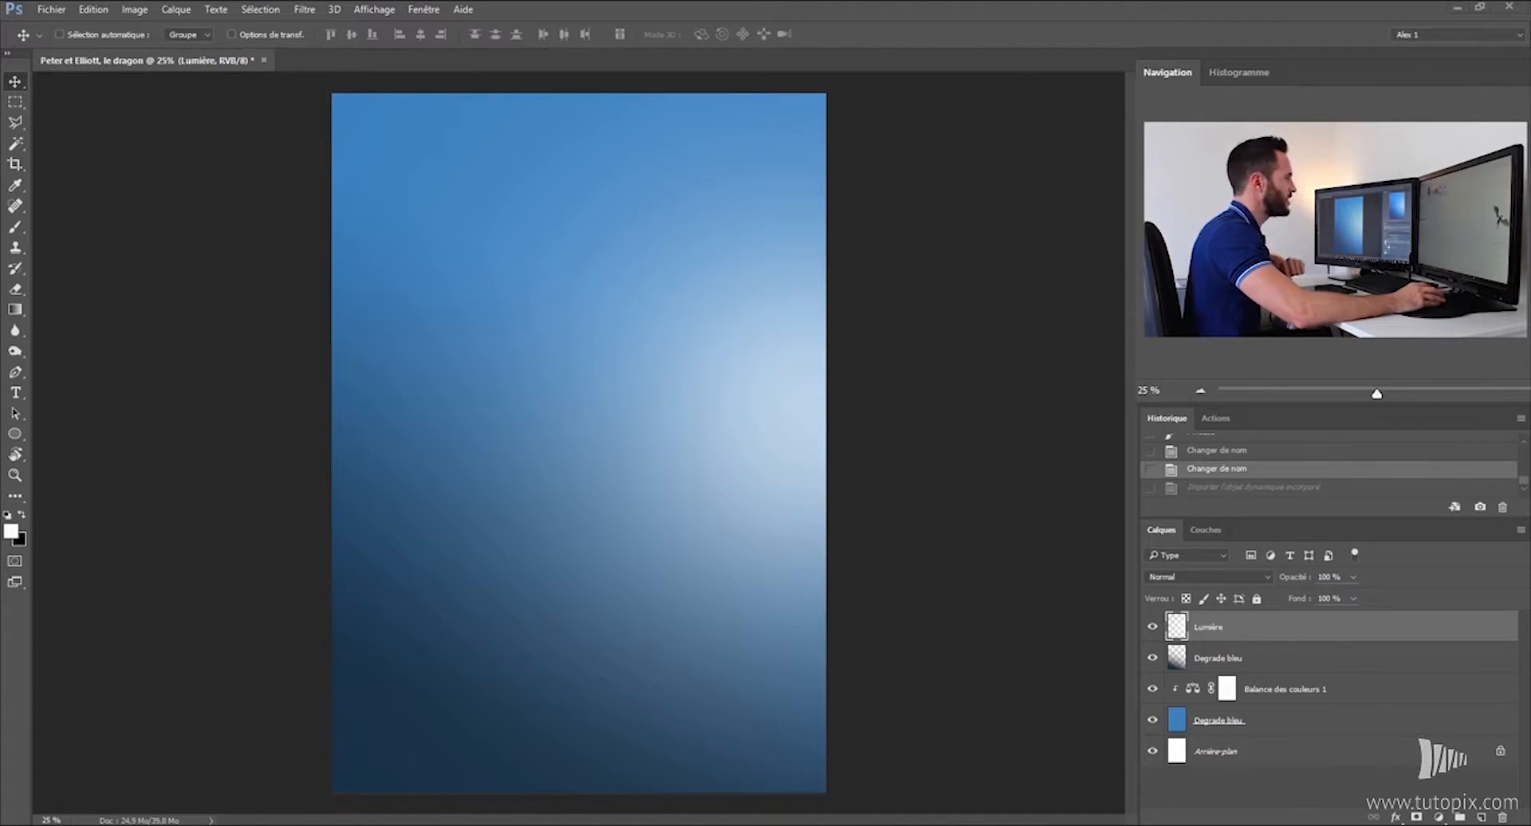
Place the Elliott-le-dragon-BASE image on the poster and scale it to about 211% so it spans the full poster width.
left_click_drag(1530, 471, 607, 414)
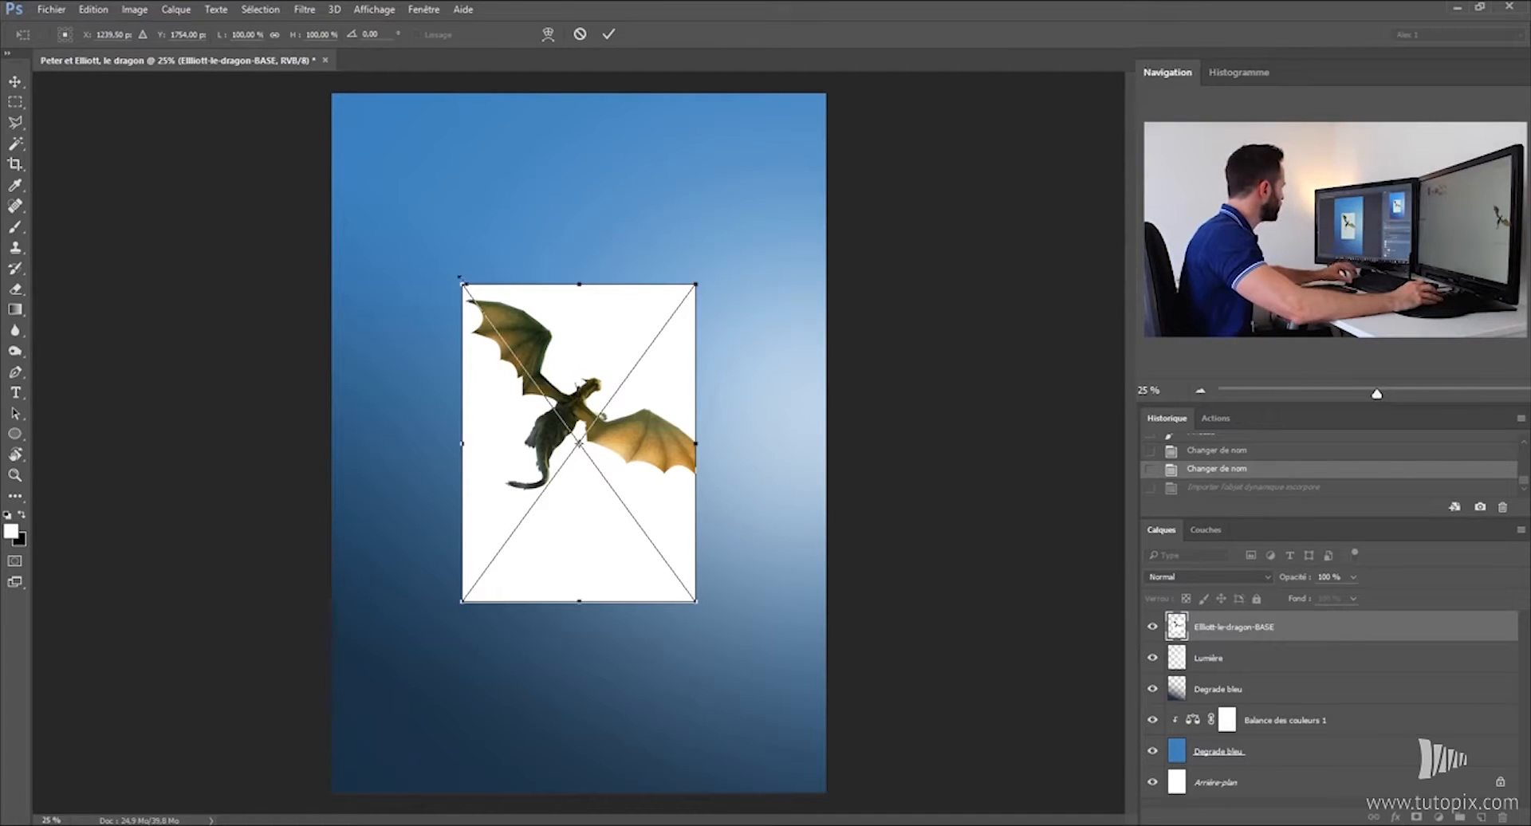
left_click_drag(461, 282, 361, 147)
left_click_drag(698, 606, 838, 767)
left_click_drag(361, 147, 331, 104)
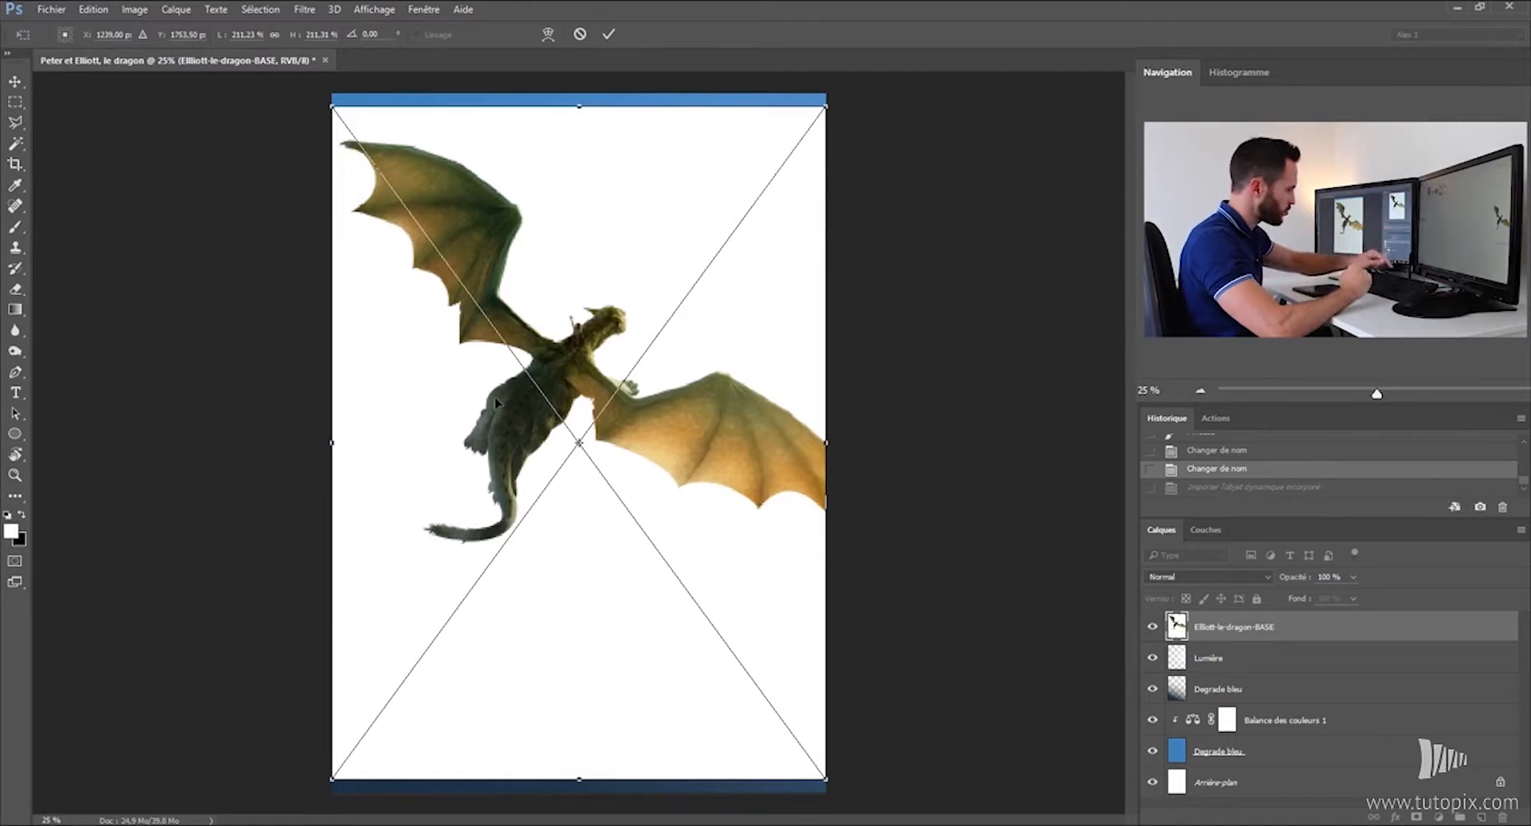
key("Return")
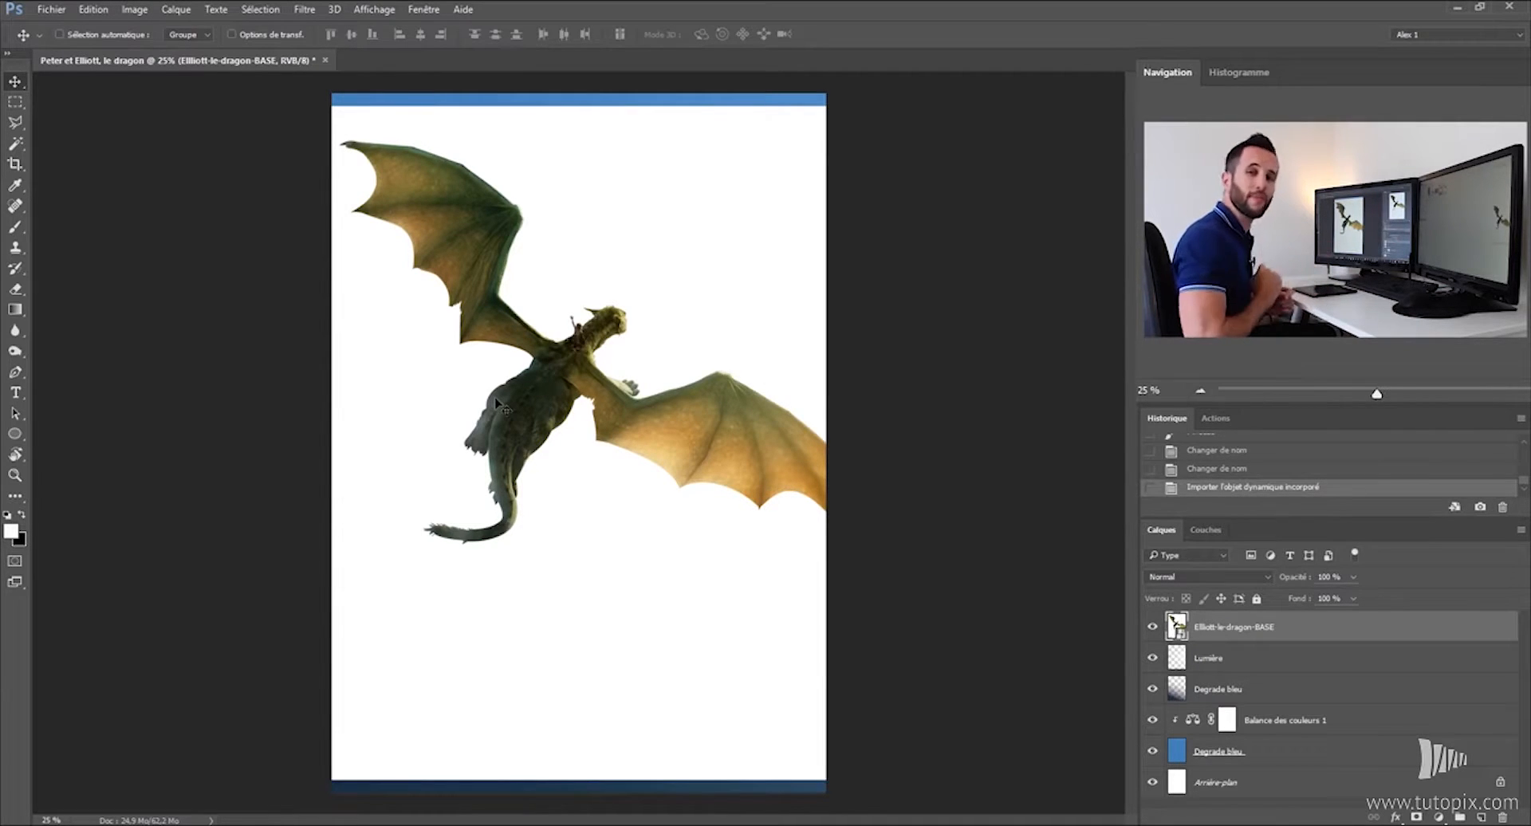
Cut out the dragon by selecting its white background with the Magic Wand, adding a layer mask and inverting the mask.
left_click(16, 153)
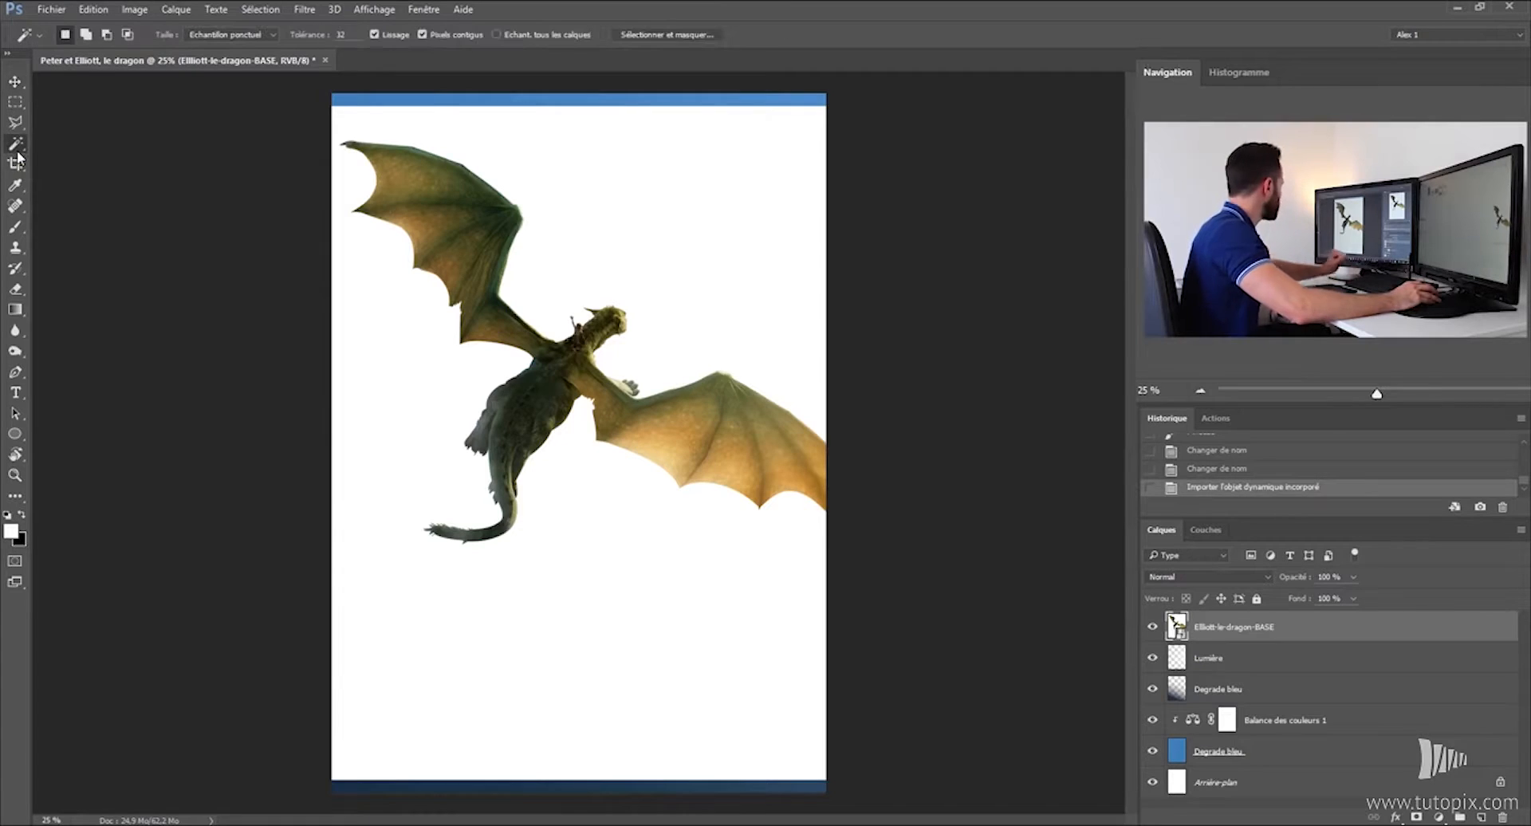
left_click(627, 203)
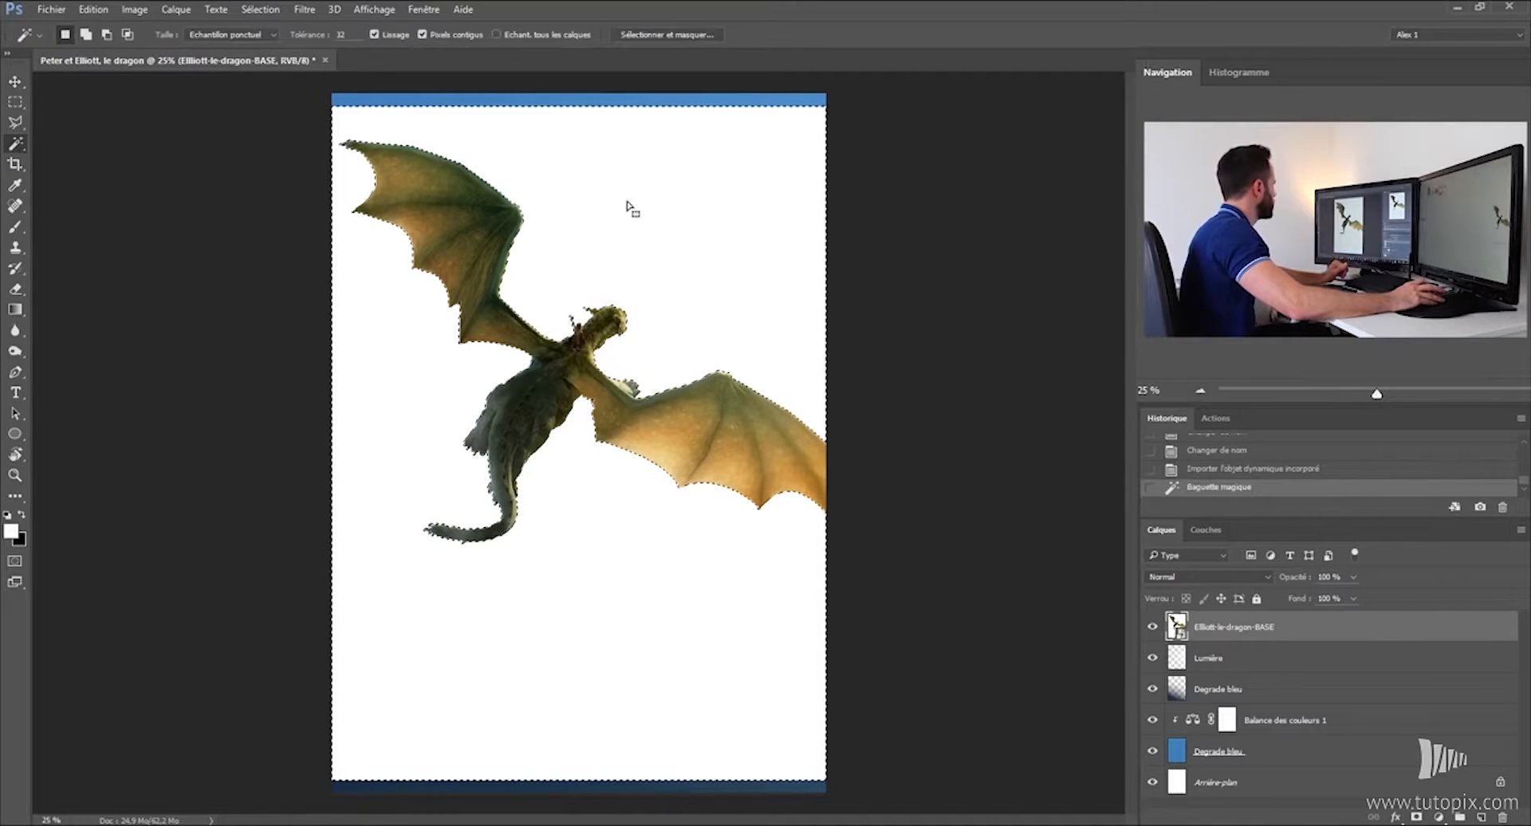
left_click(1417, 817)
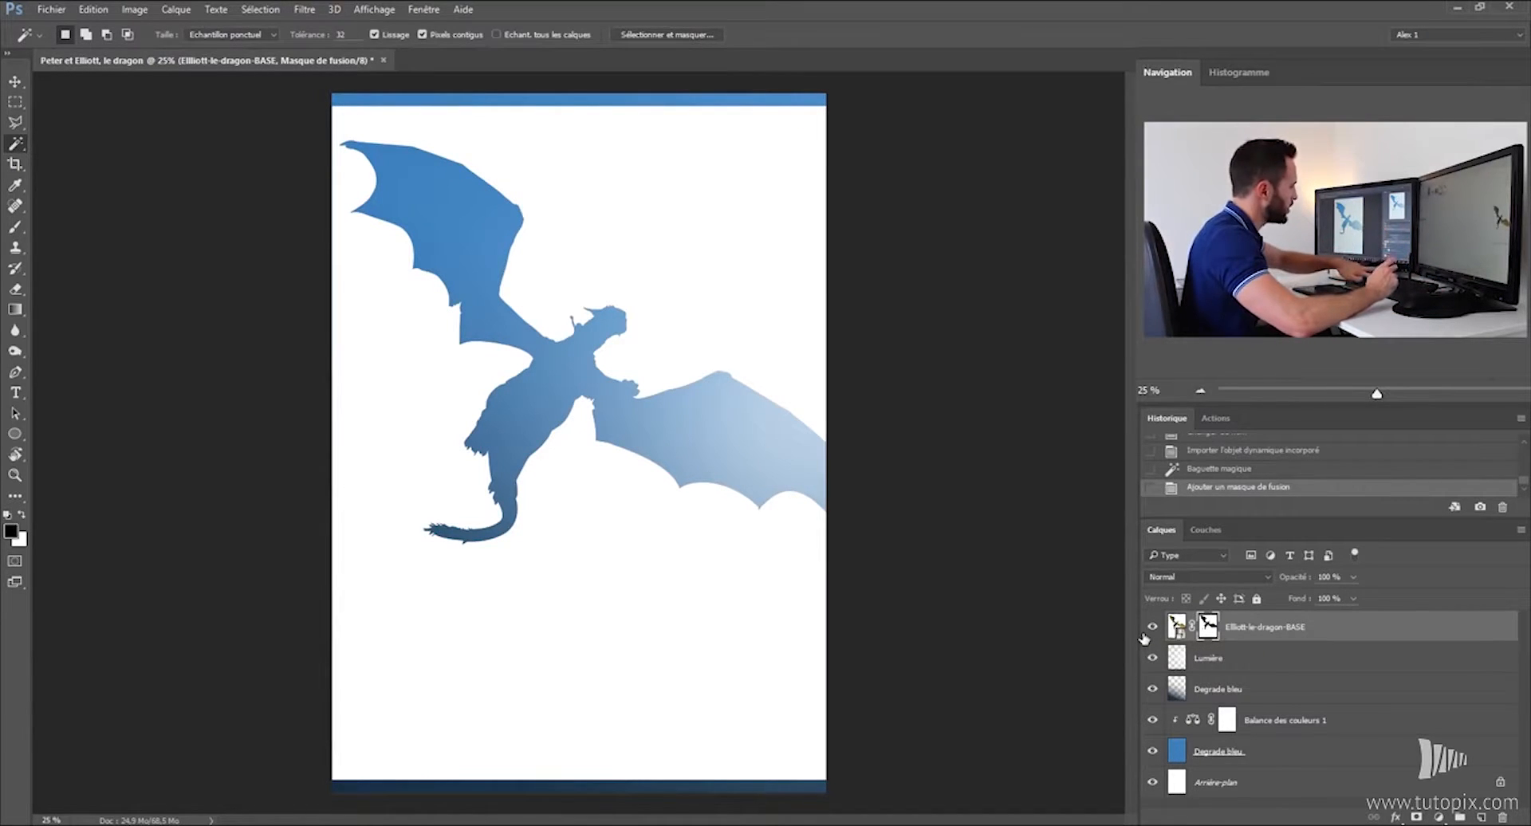
key("ctrl+i")
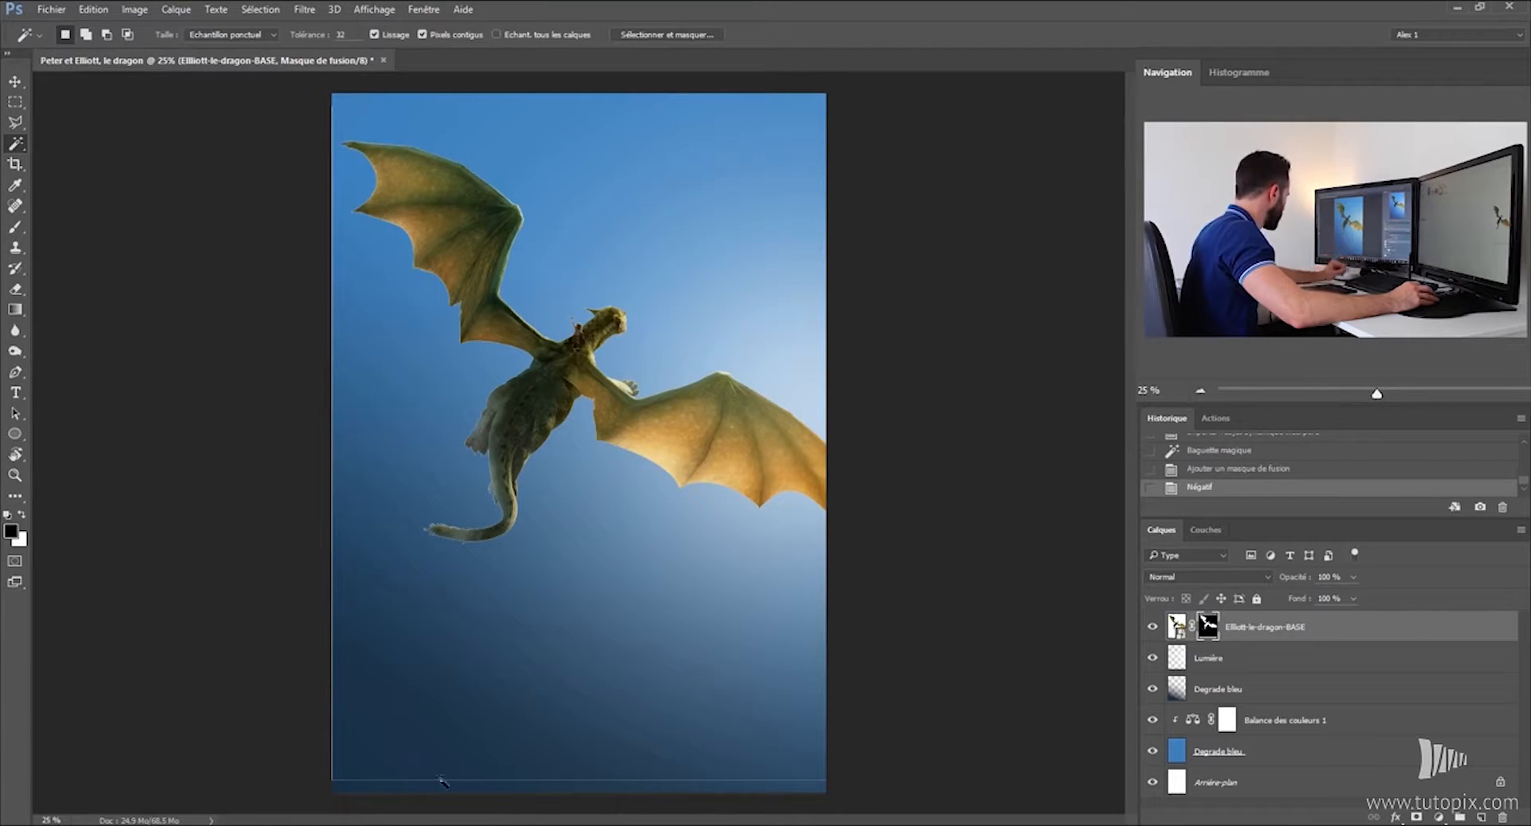
Select strips along the poster's left, bottom and top edges, fill them with black on the dragon's mask, and deselect.
key("m")
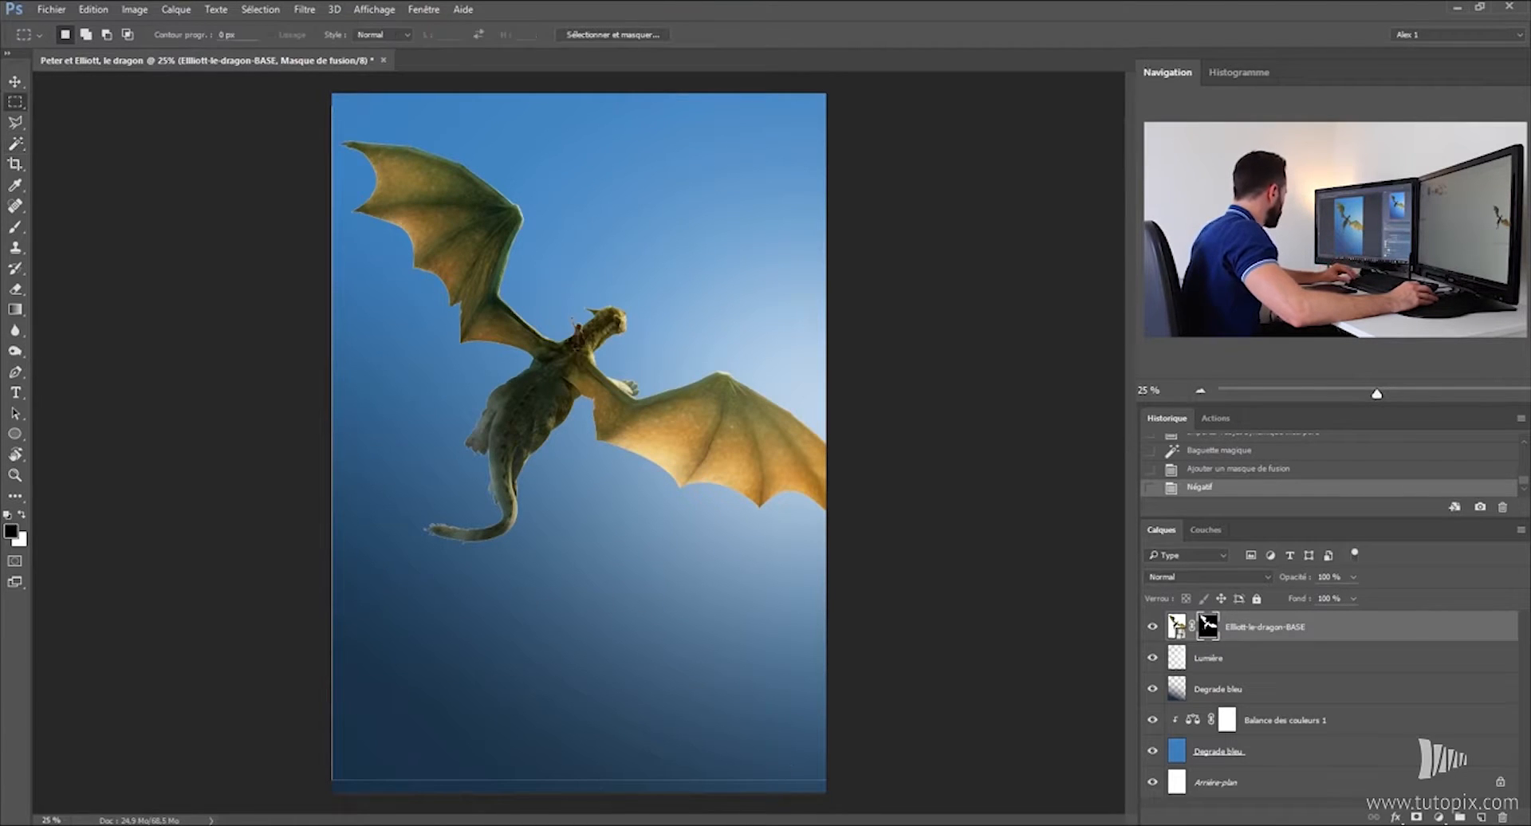
left_click_drag(332, 94, 339, 792)
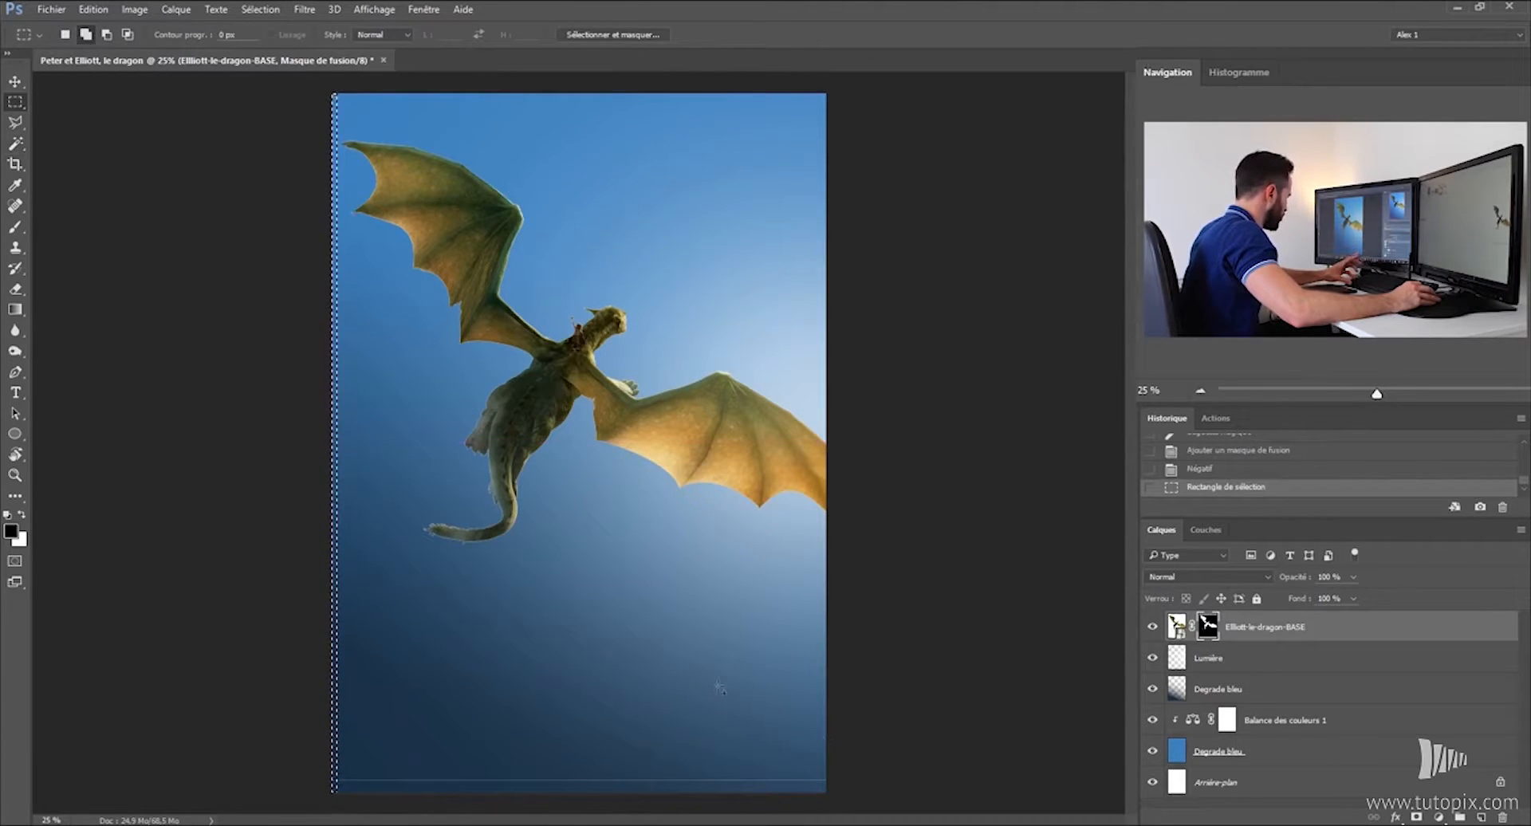
left_click_drag(335, 712, 834, 820)
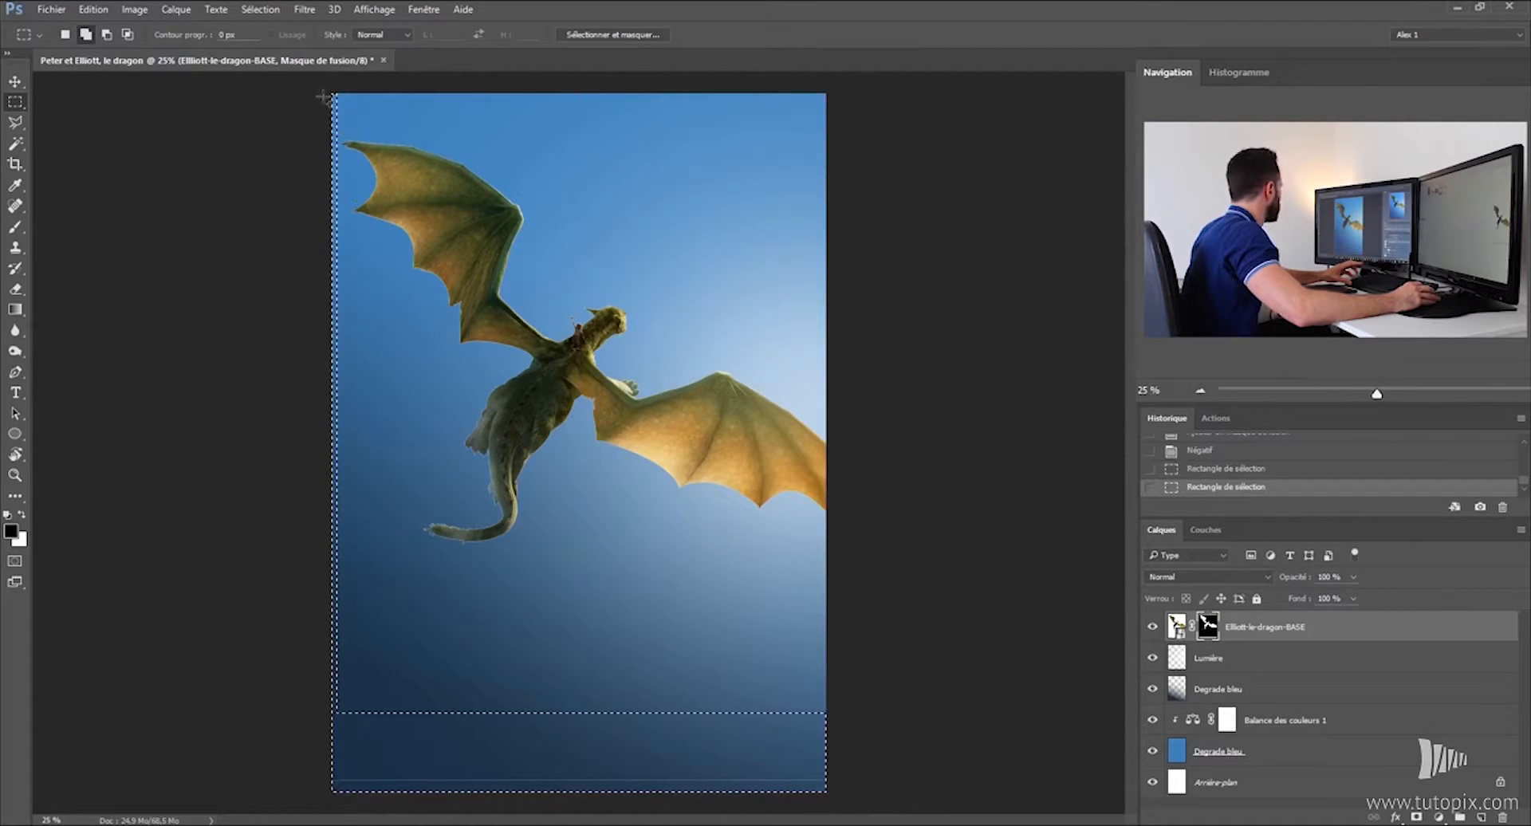
left_click_drag(331, 93, 866, 129)
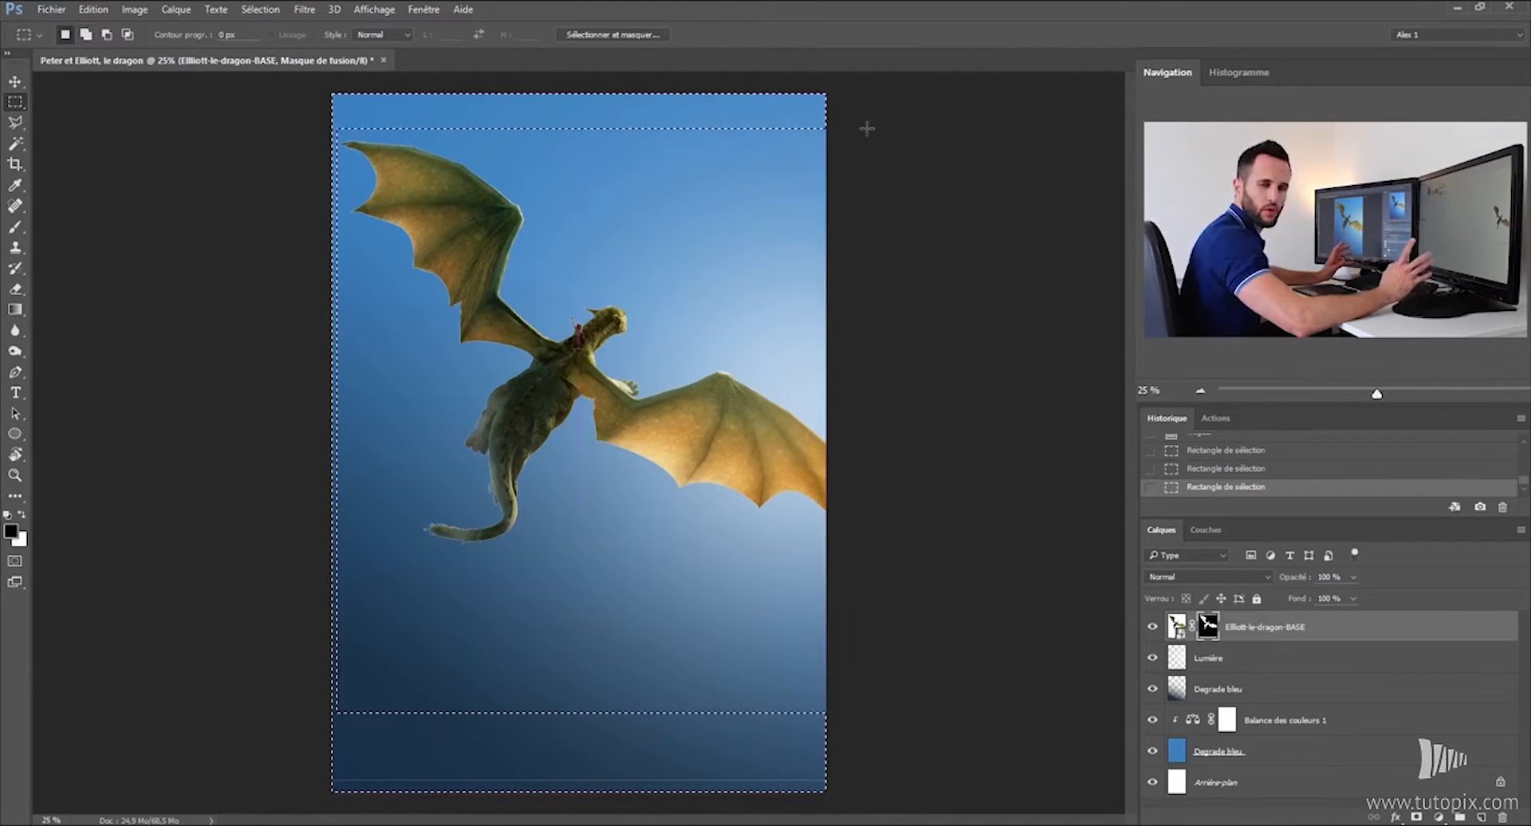
key("shift+F5")
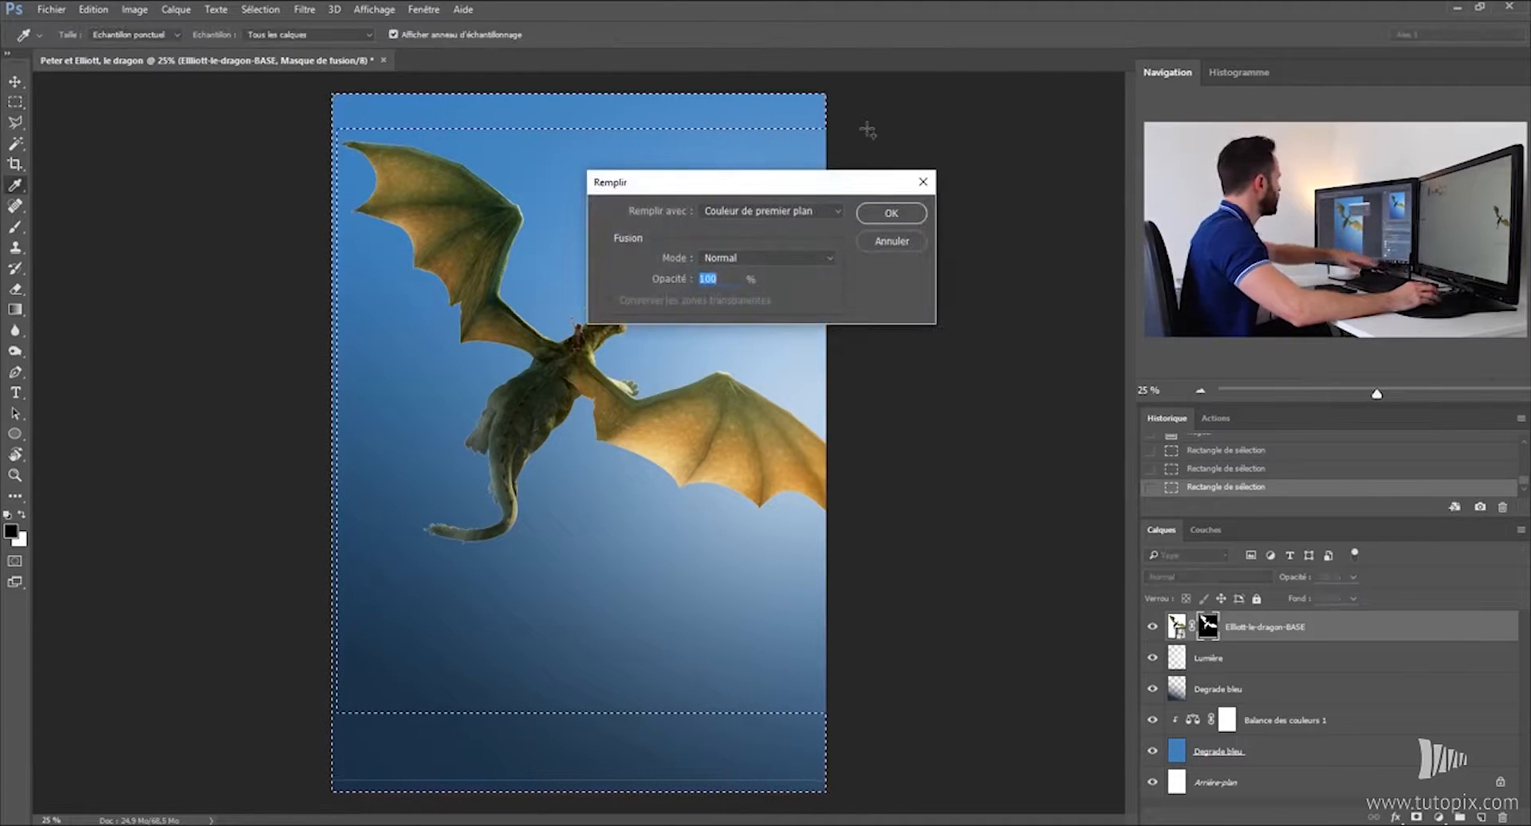
left_click(891, 214)
key("ctrl+d")
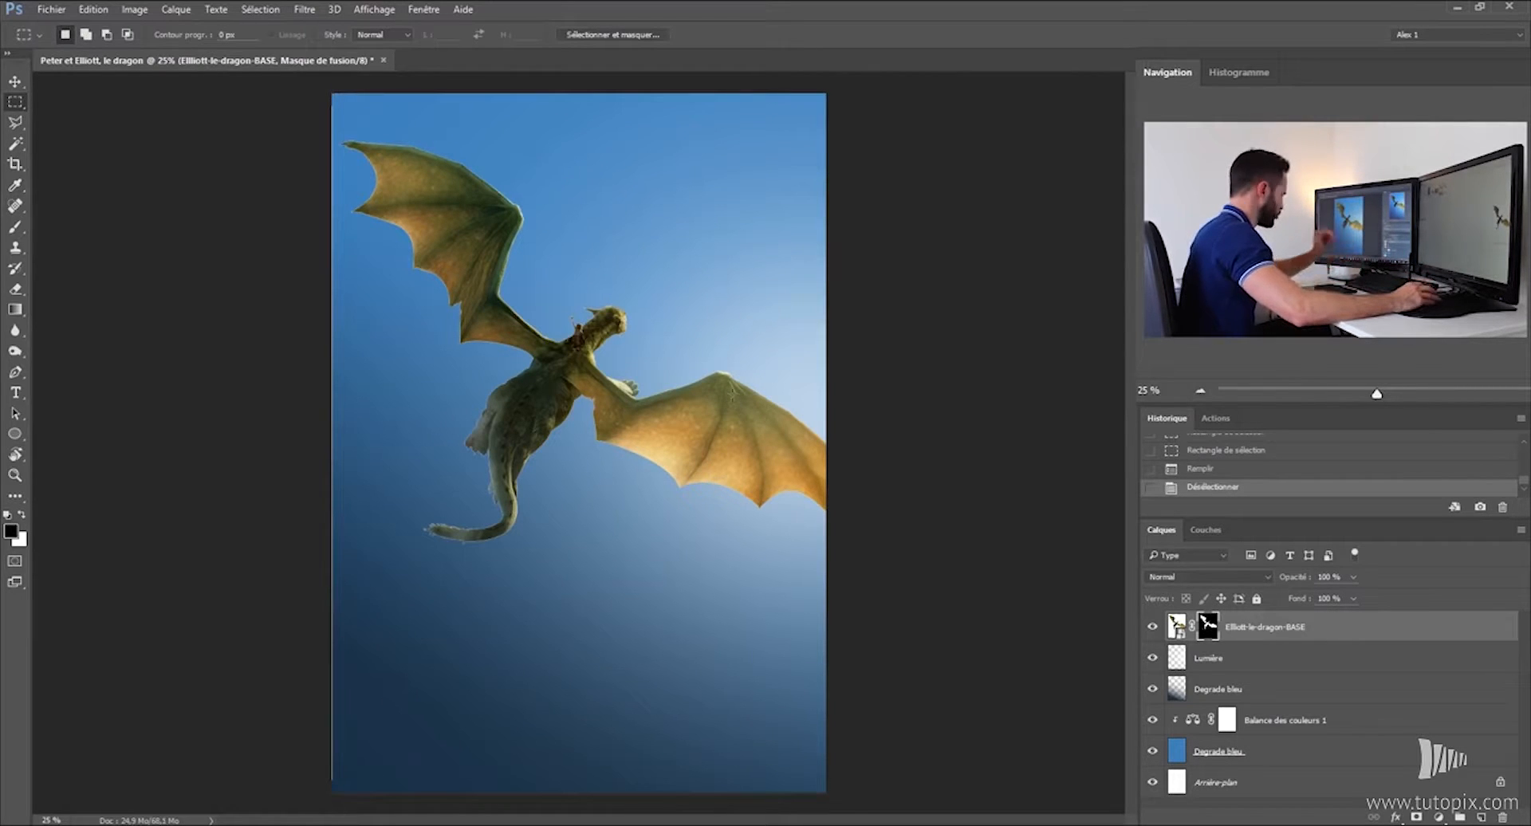
Fill the leftover vertical line on the dragon's mask with black, shifting the dragon about 2.27 cm right for access and back left.
key("v")
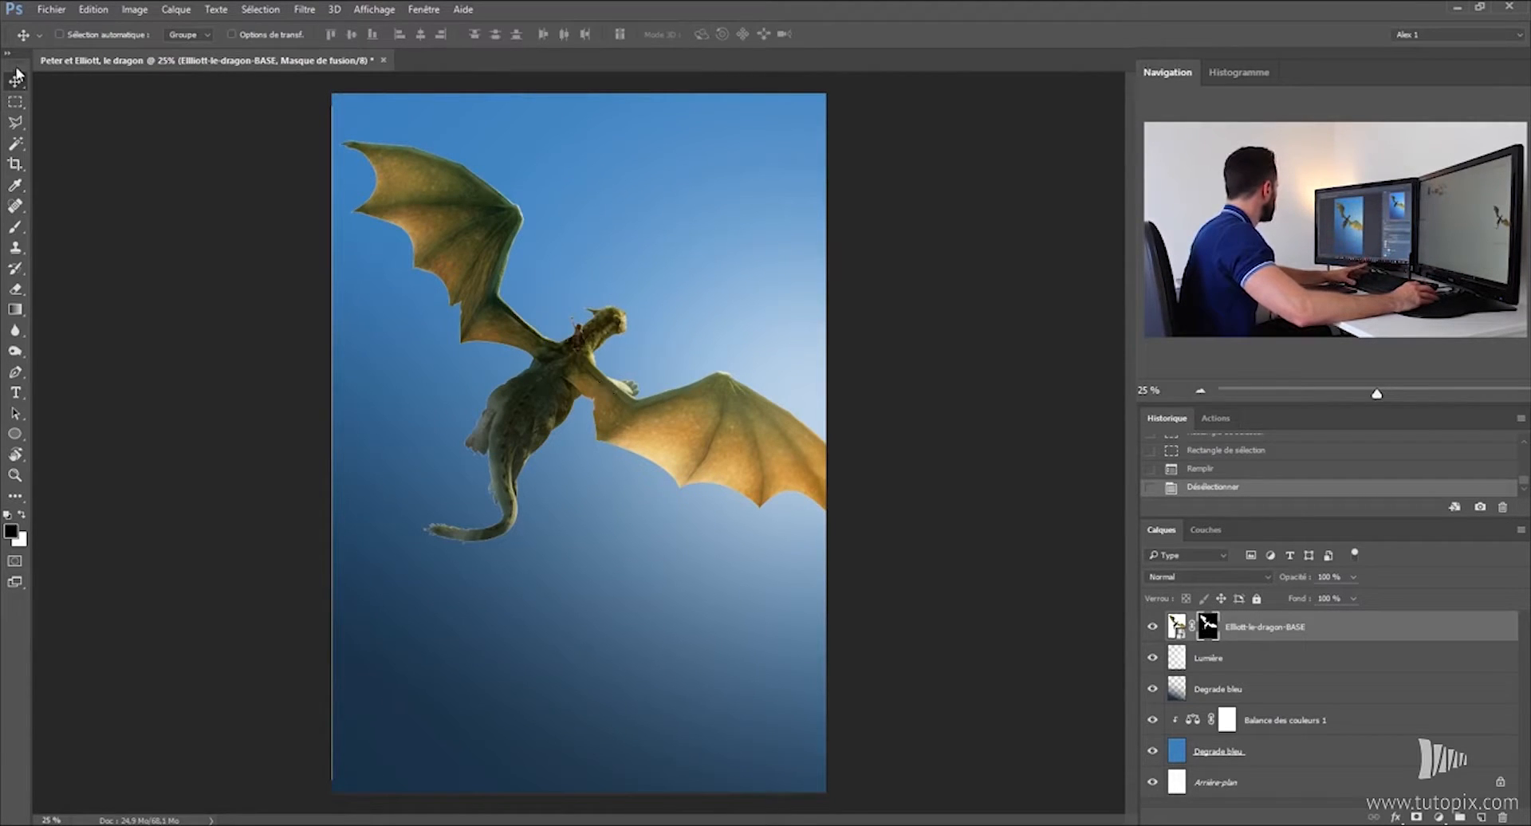
left_click_drag(487, 311, 543, 309)
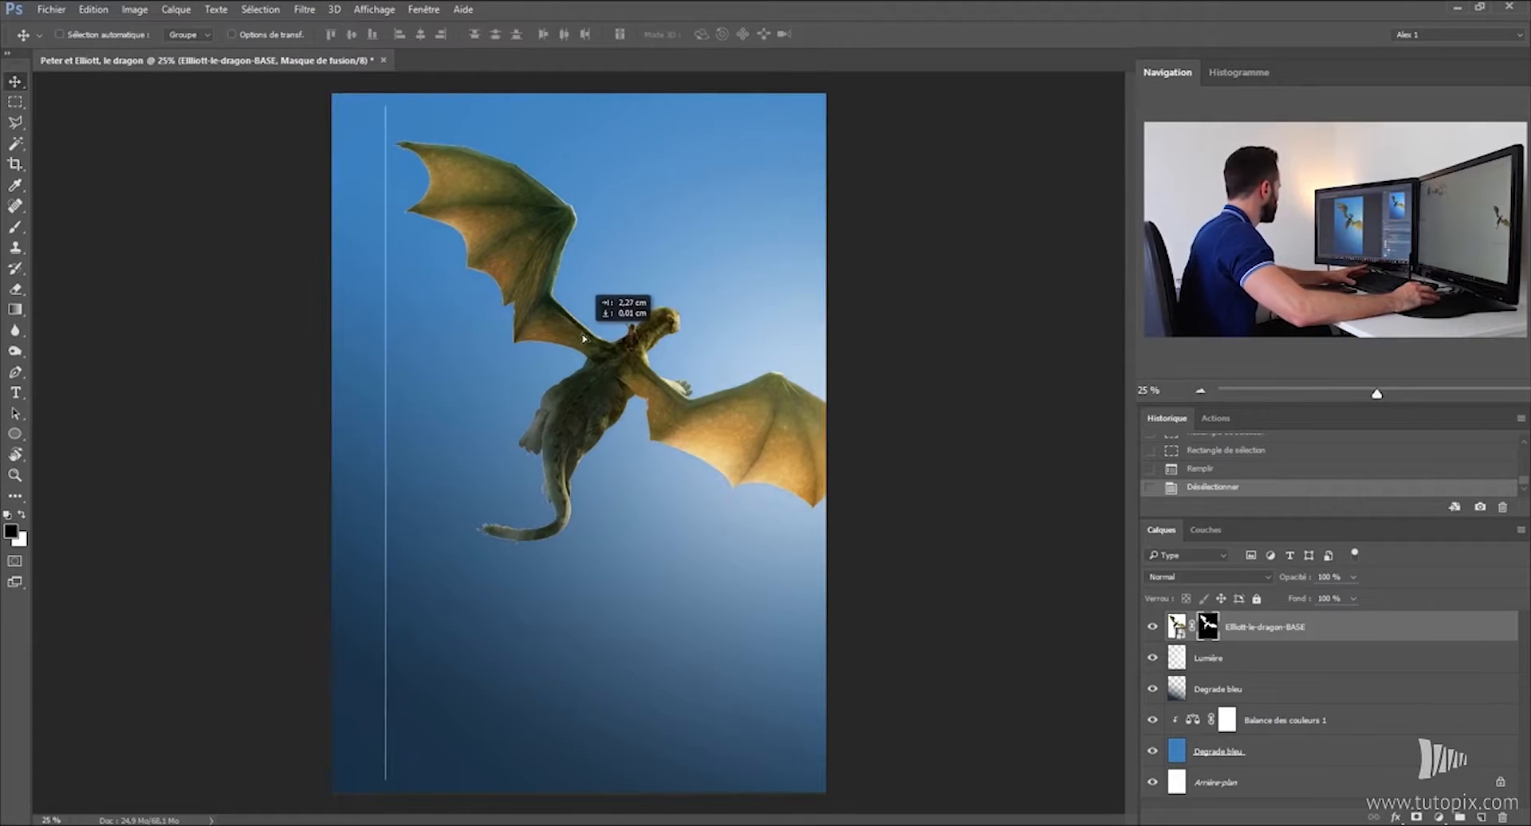
left_click(19, 98)
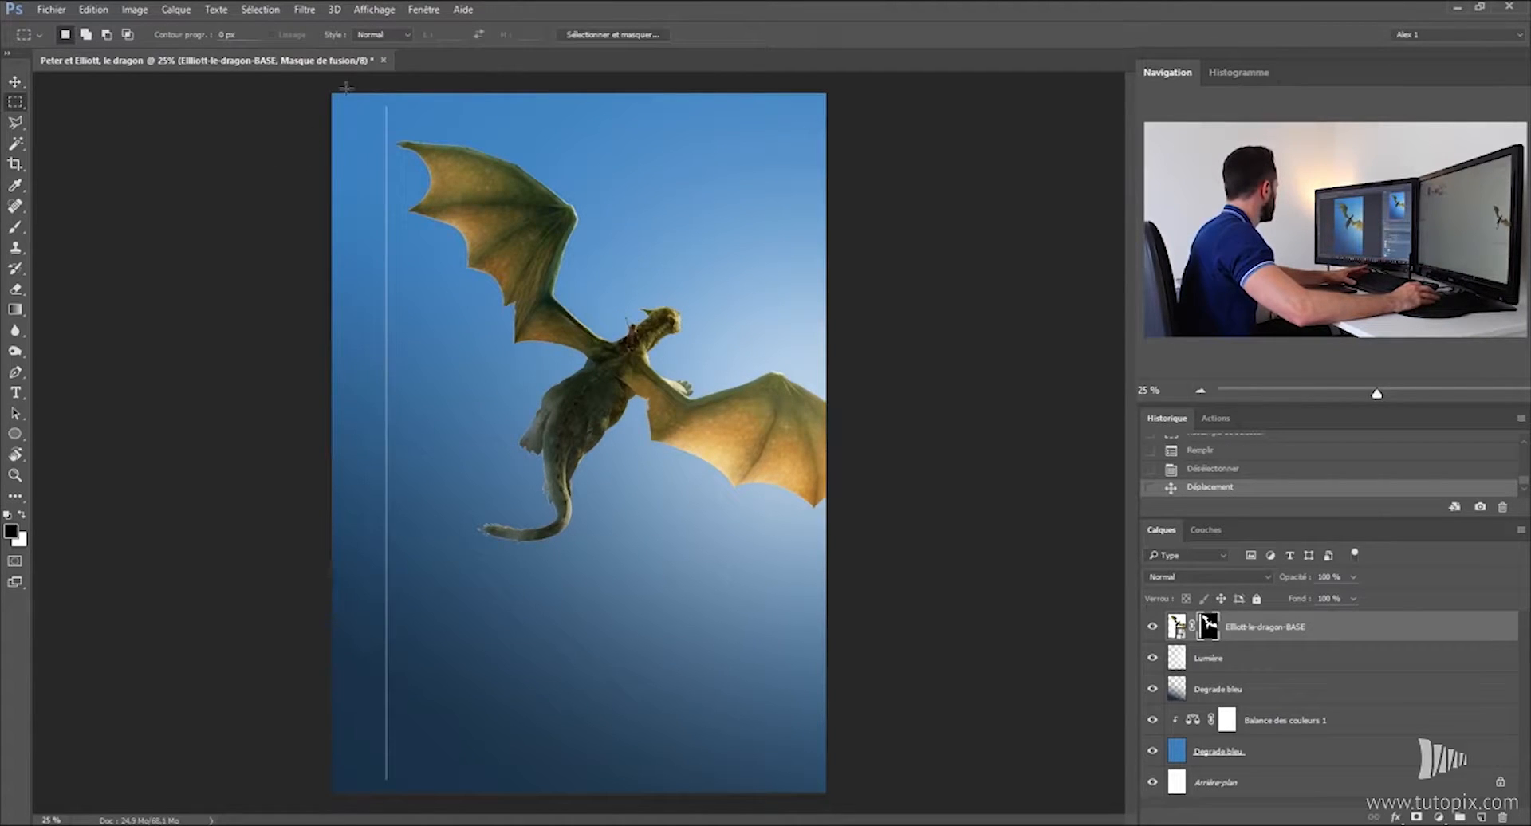
left_click_drag(346, 87, 396, 792)
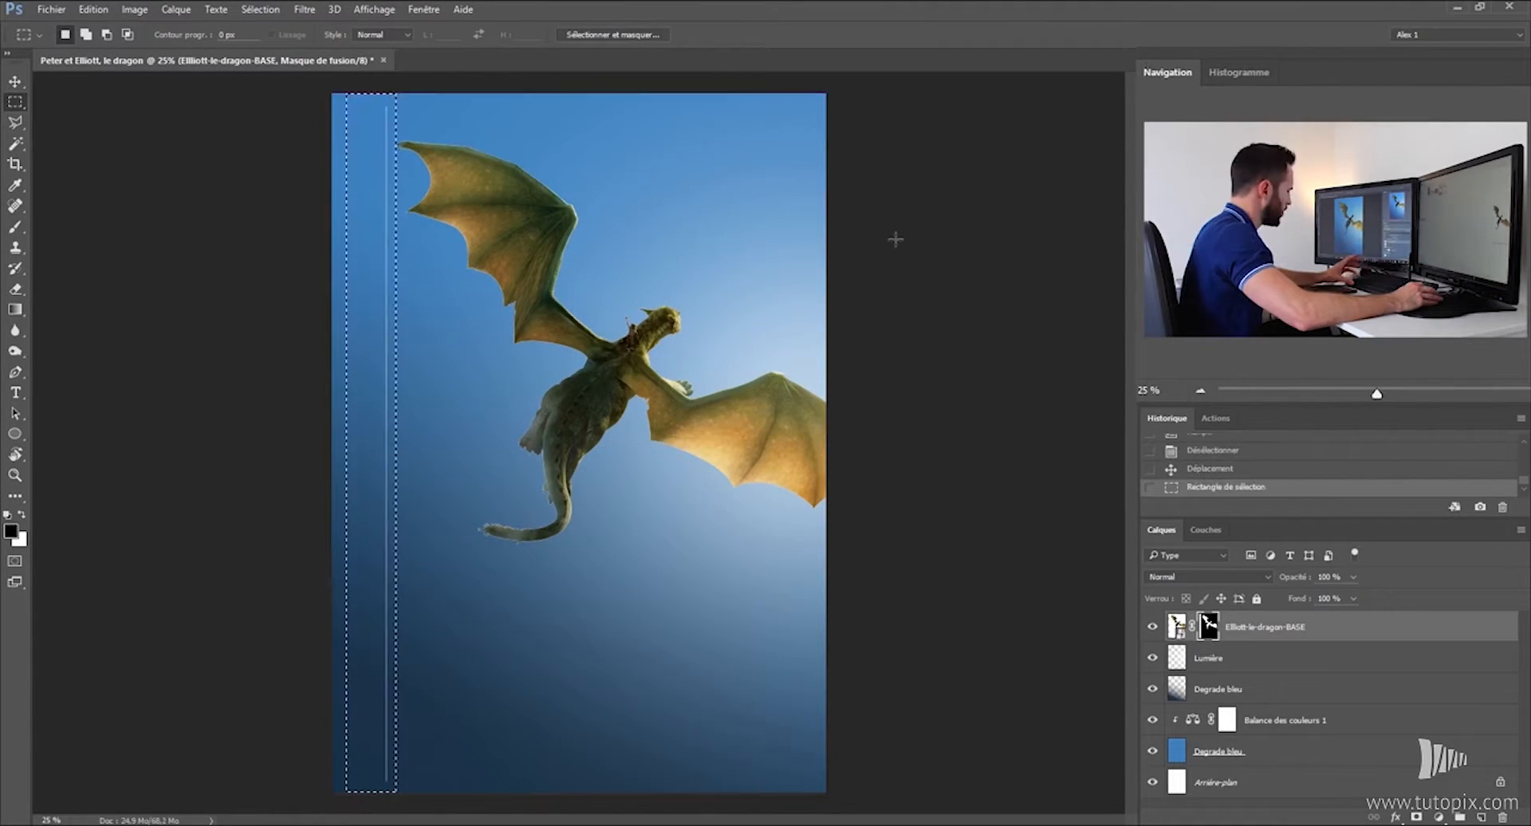
key("shift+F5")
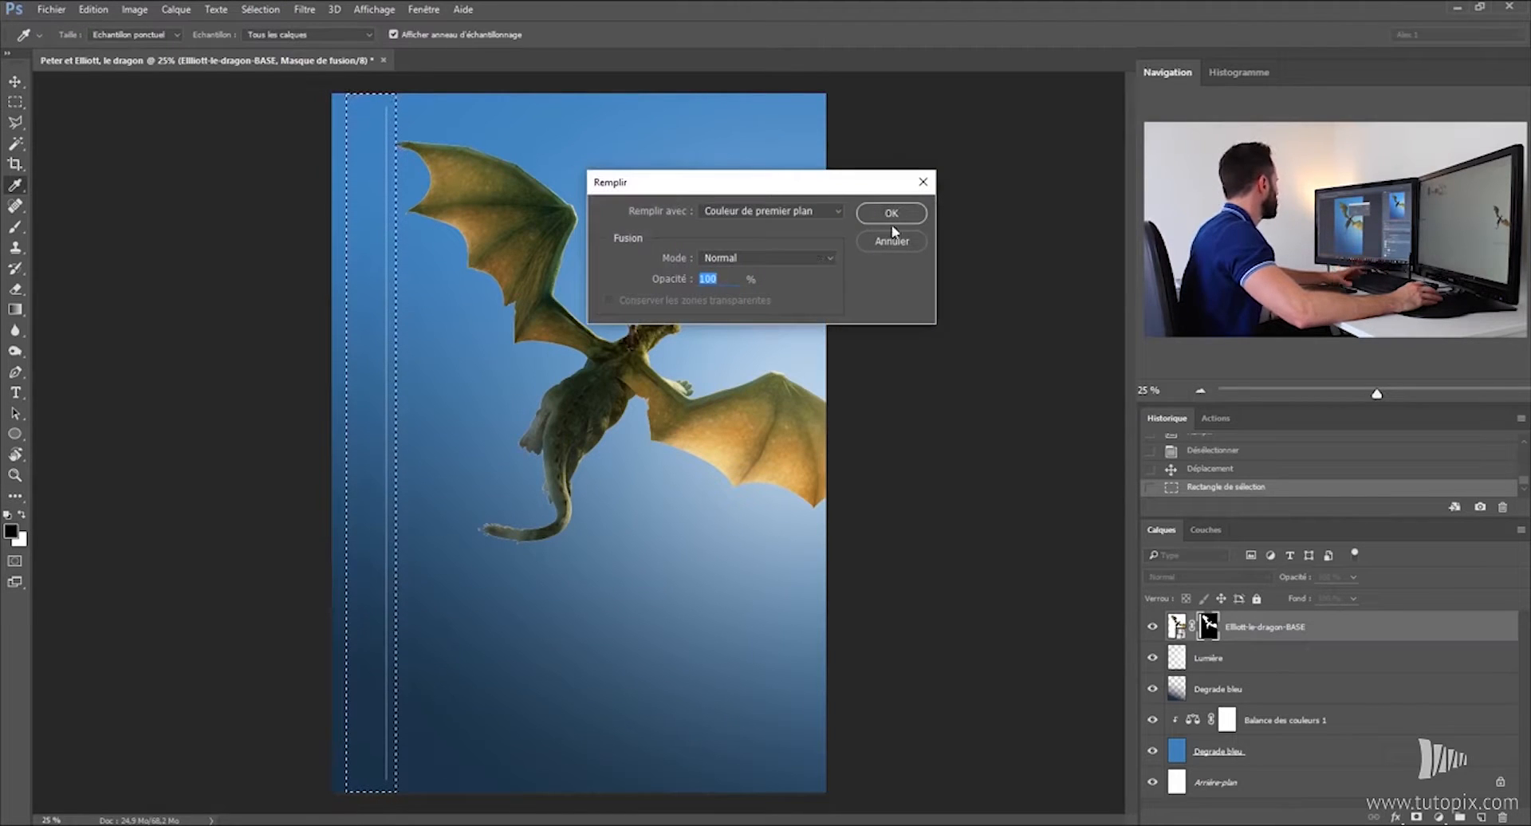
left_click(893, 213)
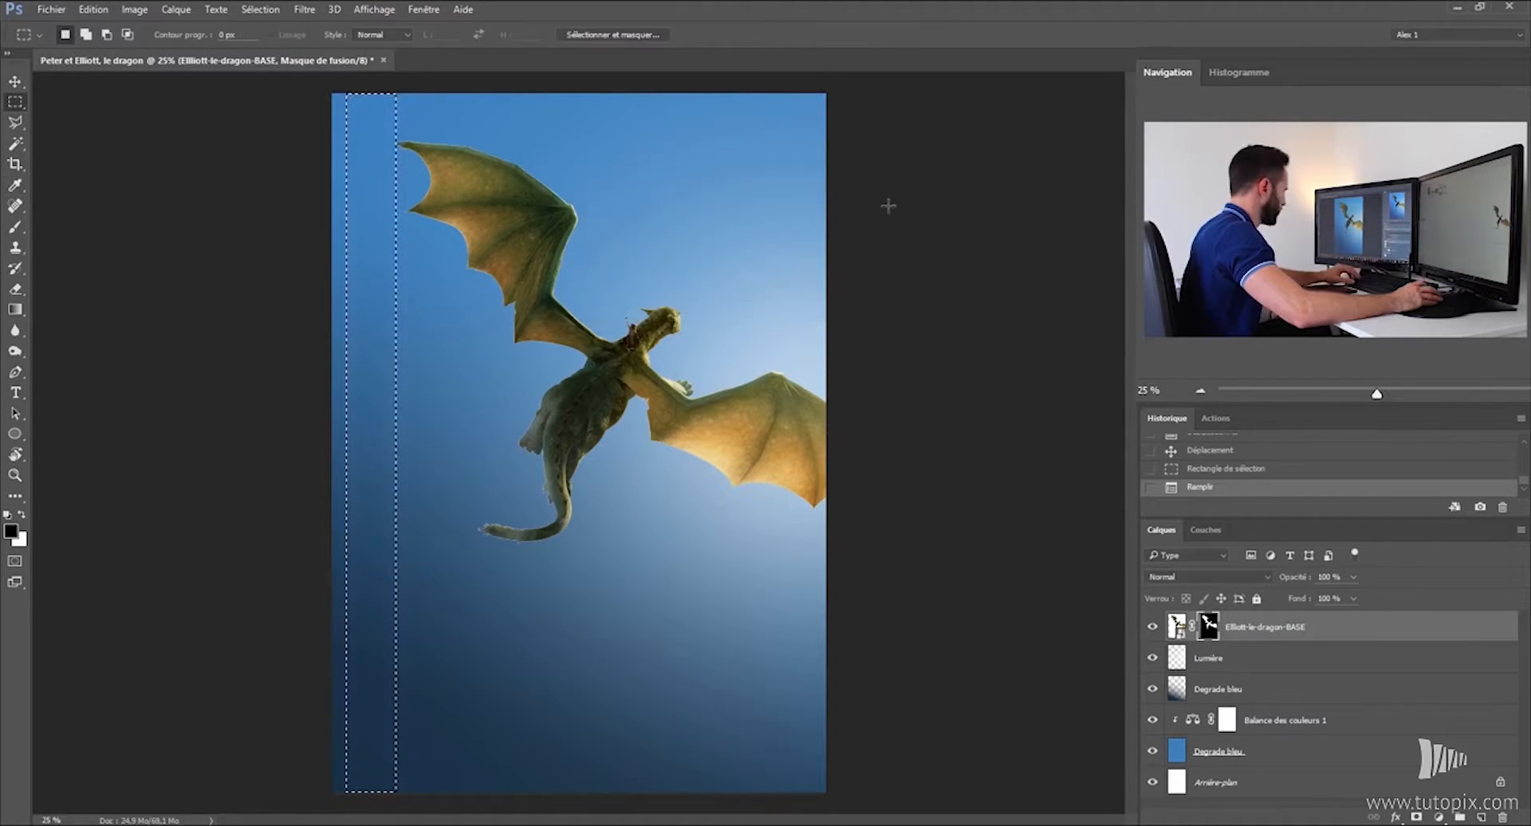
key("ctrl+d")
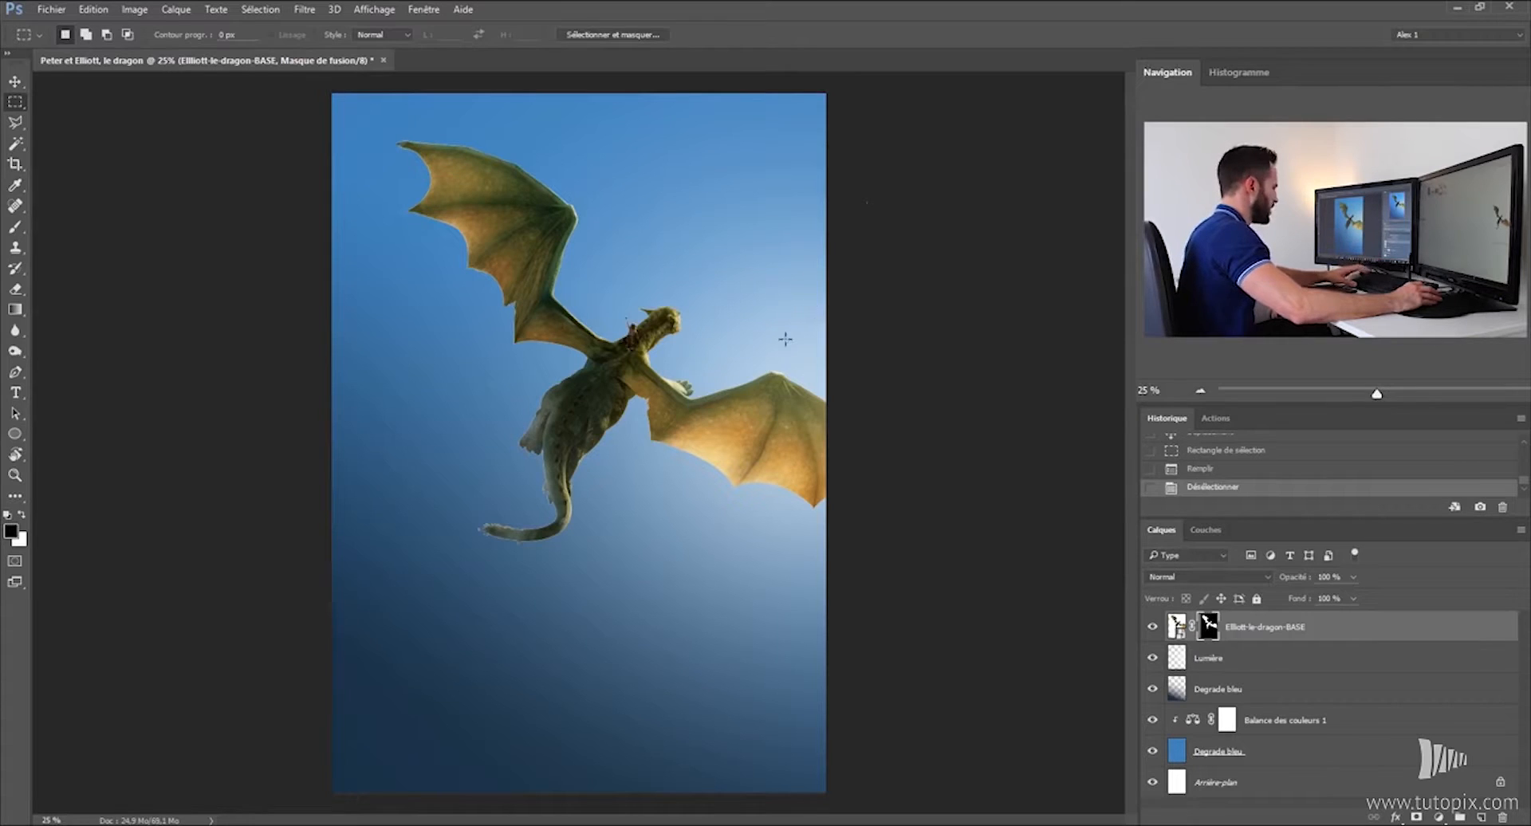
key("v")
left_click_drag(714, 426, 666, 419)
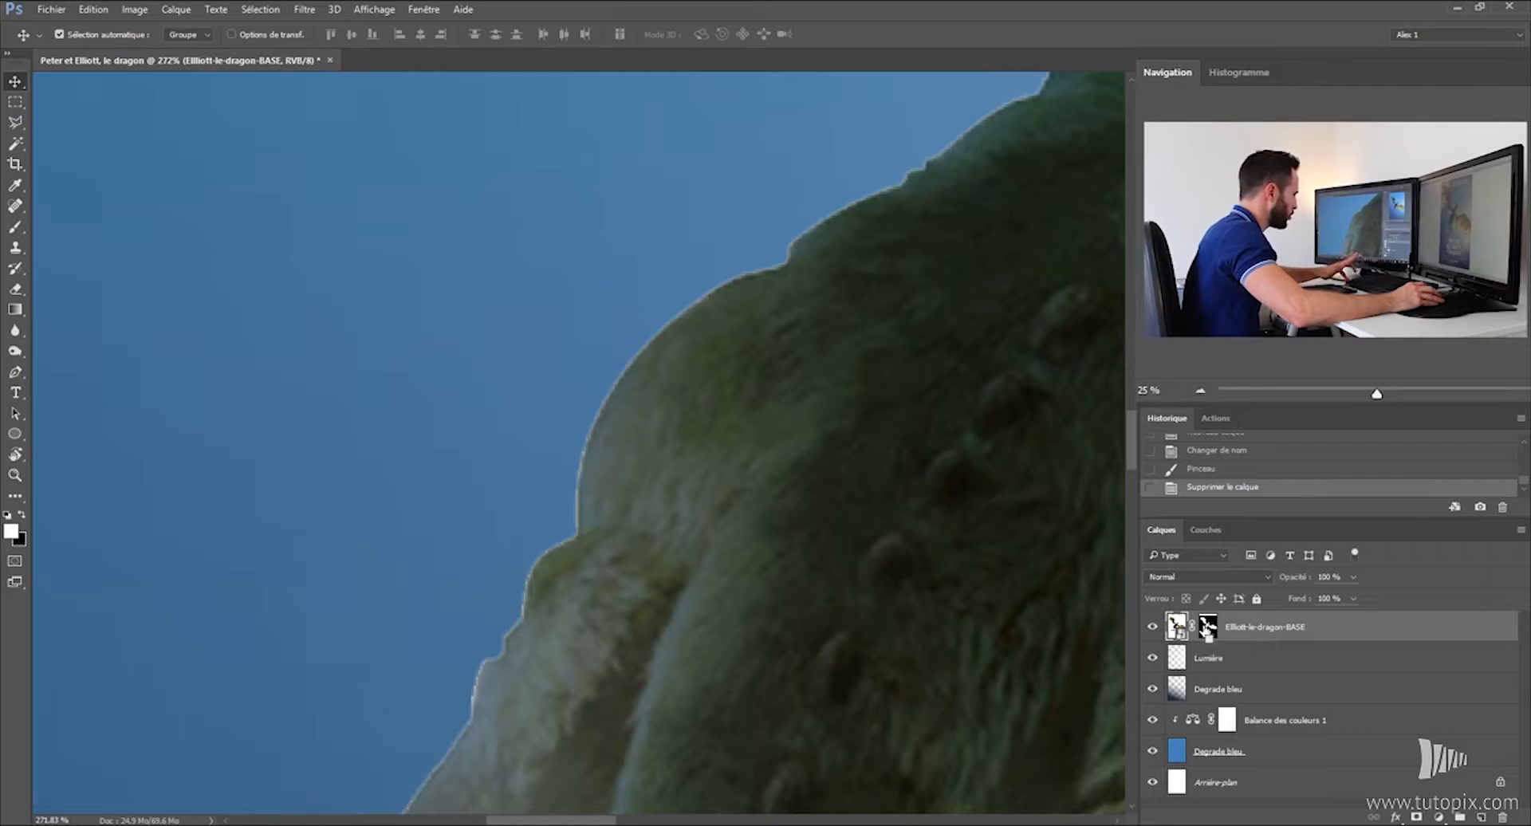
Load the dragon's mask as a selection and contract it by 1 pixel.
key("ctrl+shift+d")
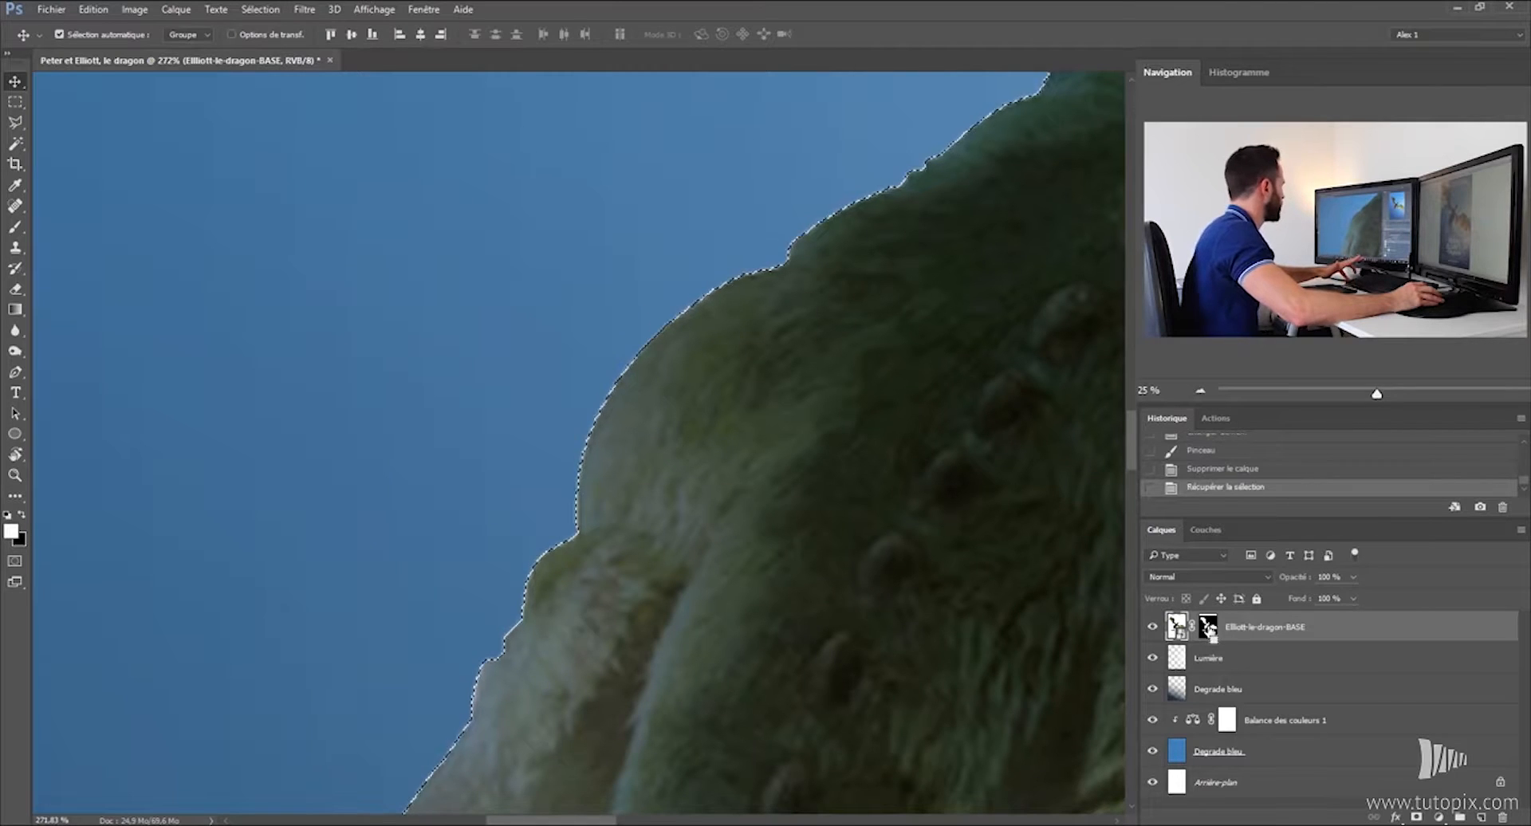
left_click(260, 8)
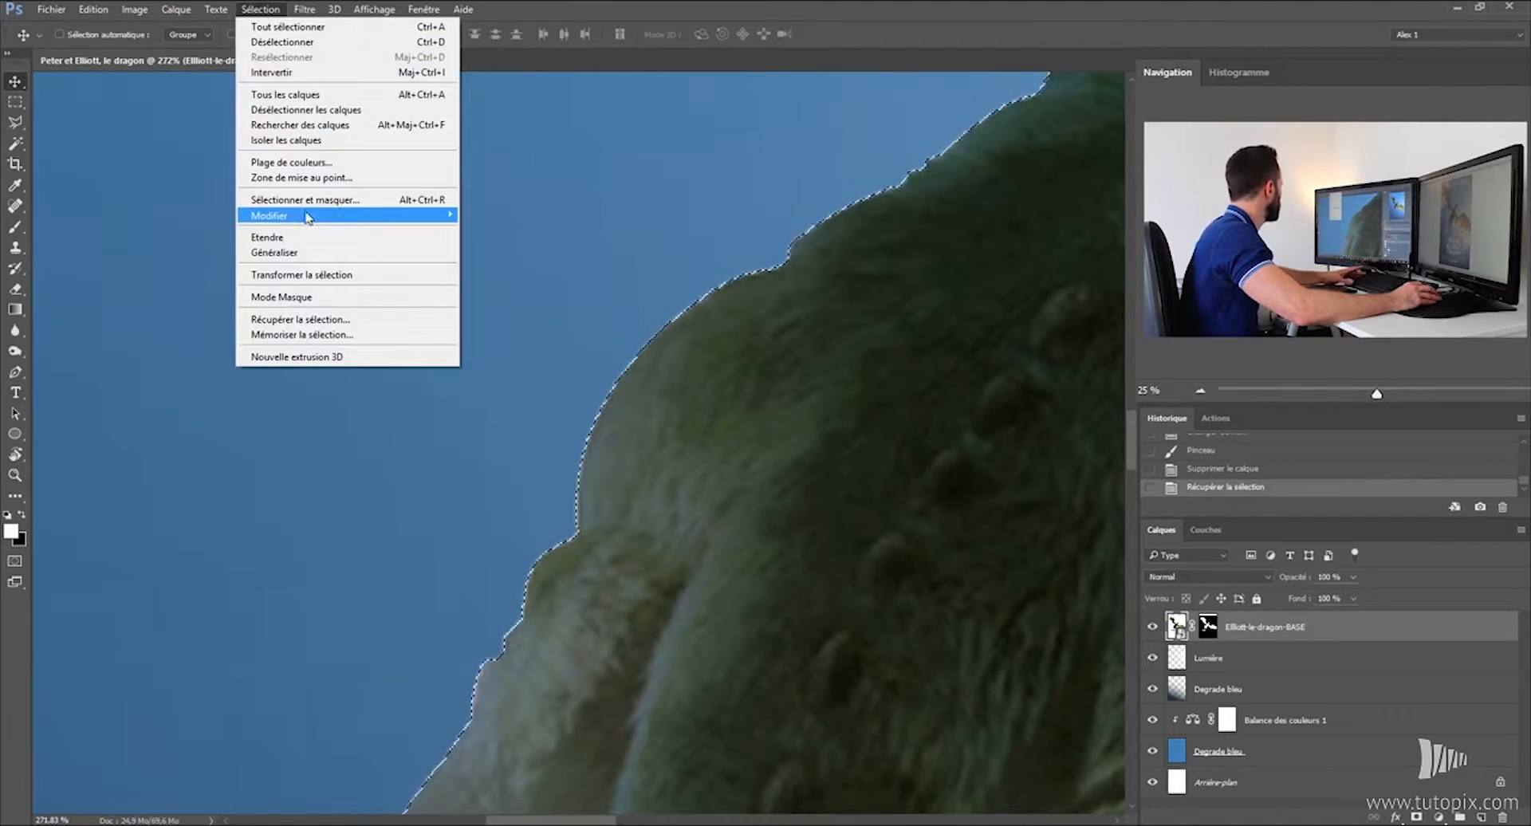
mouse_move(307, 218)
left_click(178, 255)
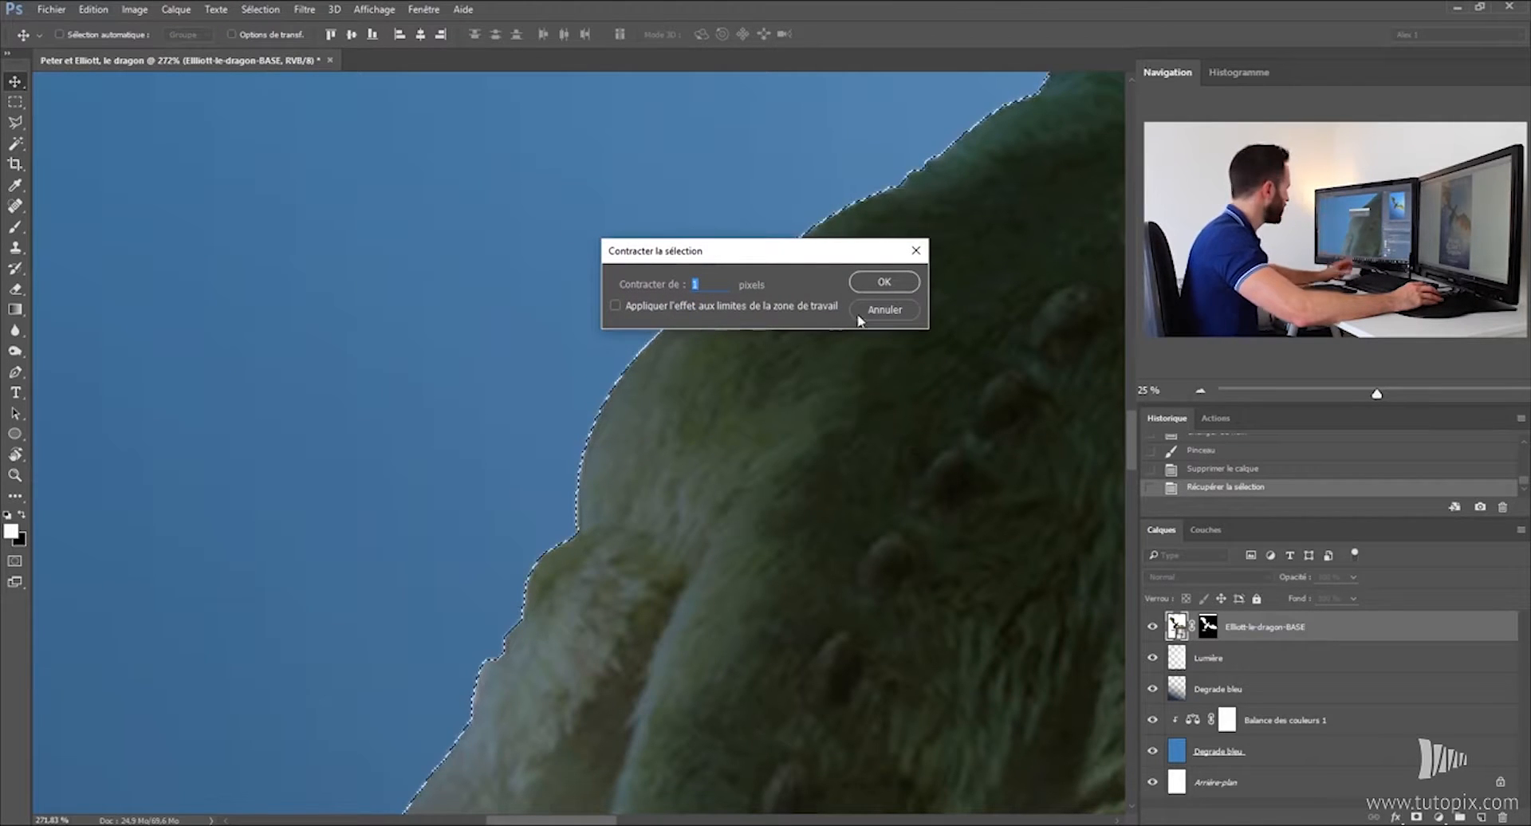
left_click(883, 288)
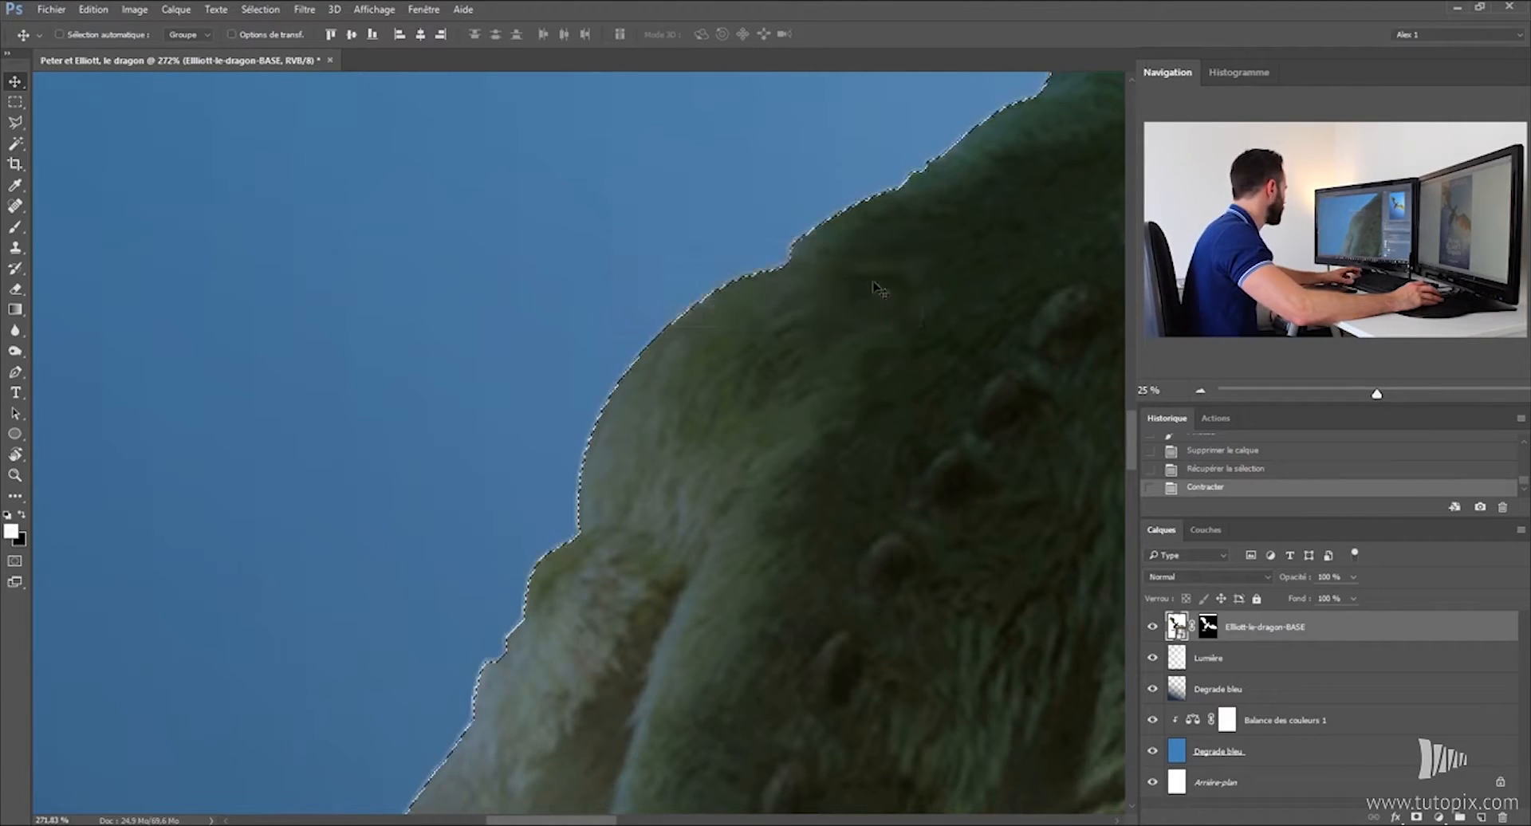
Invert the contracted selection, fill it with the black foreground colour on the dragon's mask at 100% opacity, and deselect.
left_click(258, 12)
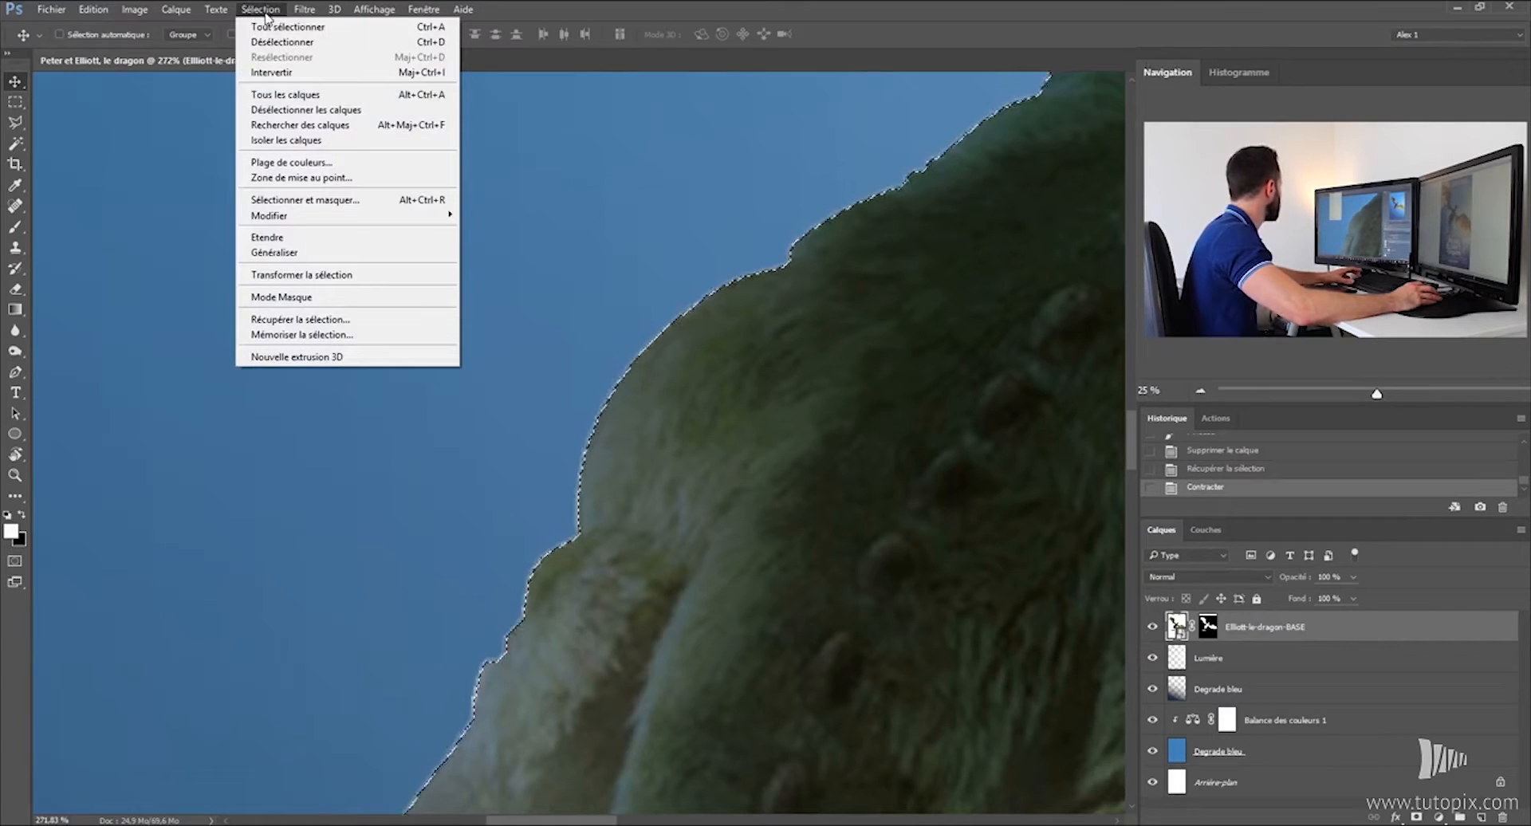
left_click(271, 72)
key("ctrl+0")
left_click(93, 9)
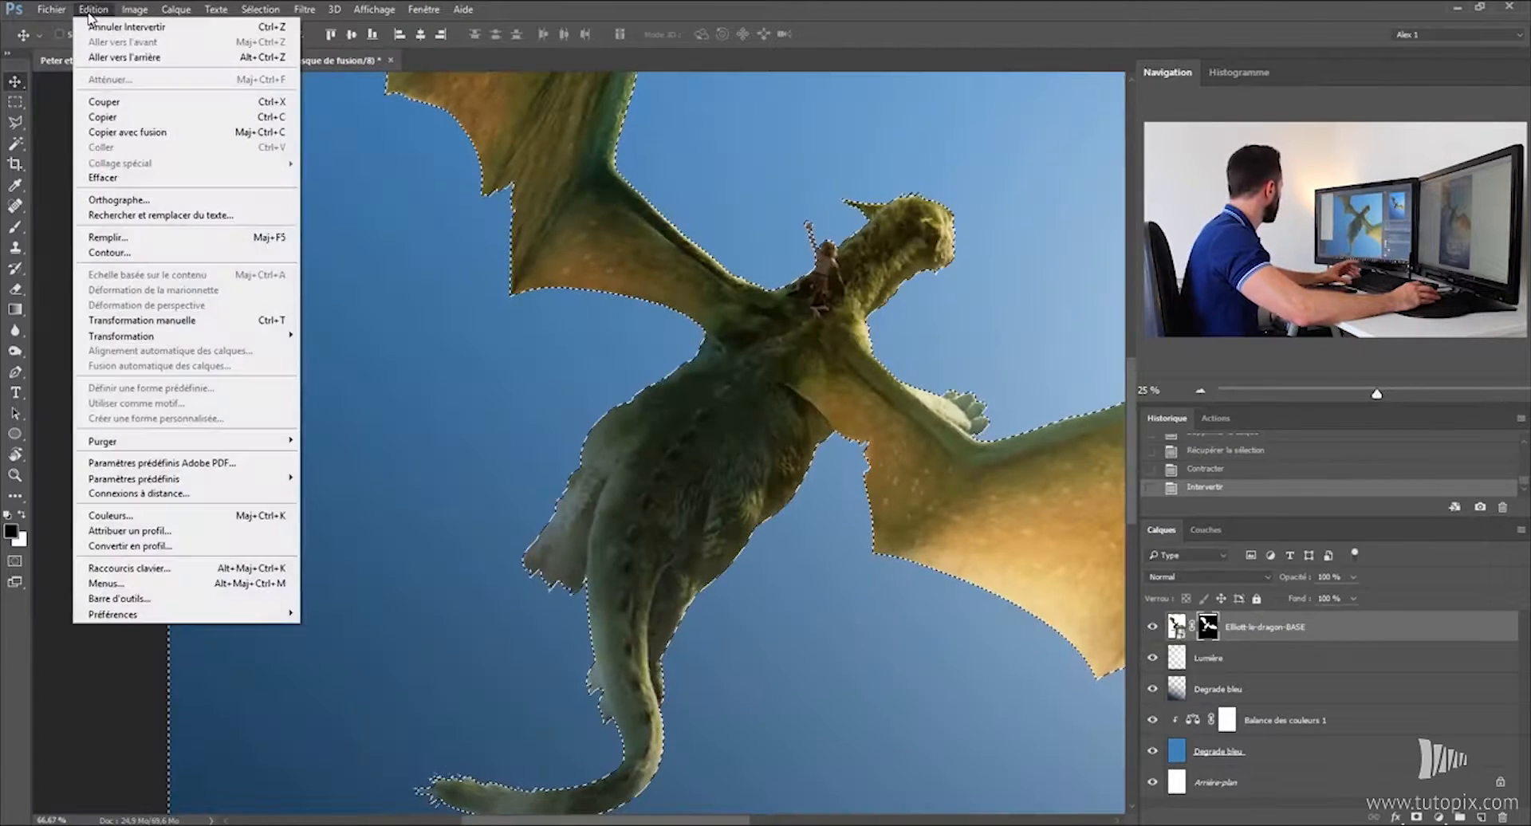
left_click(119, 237)
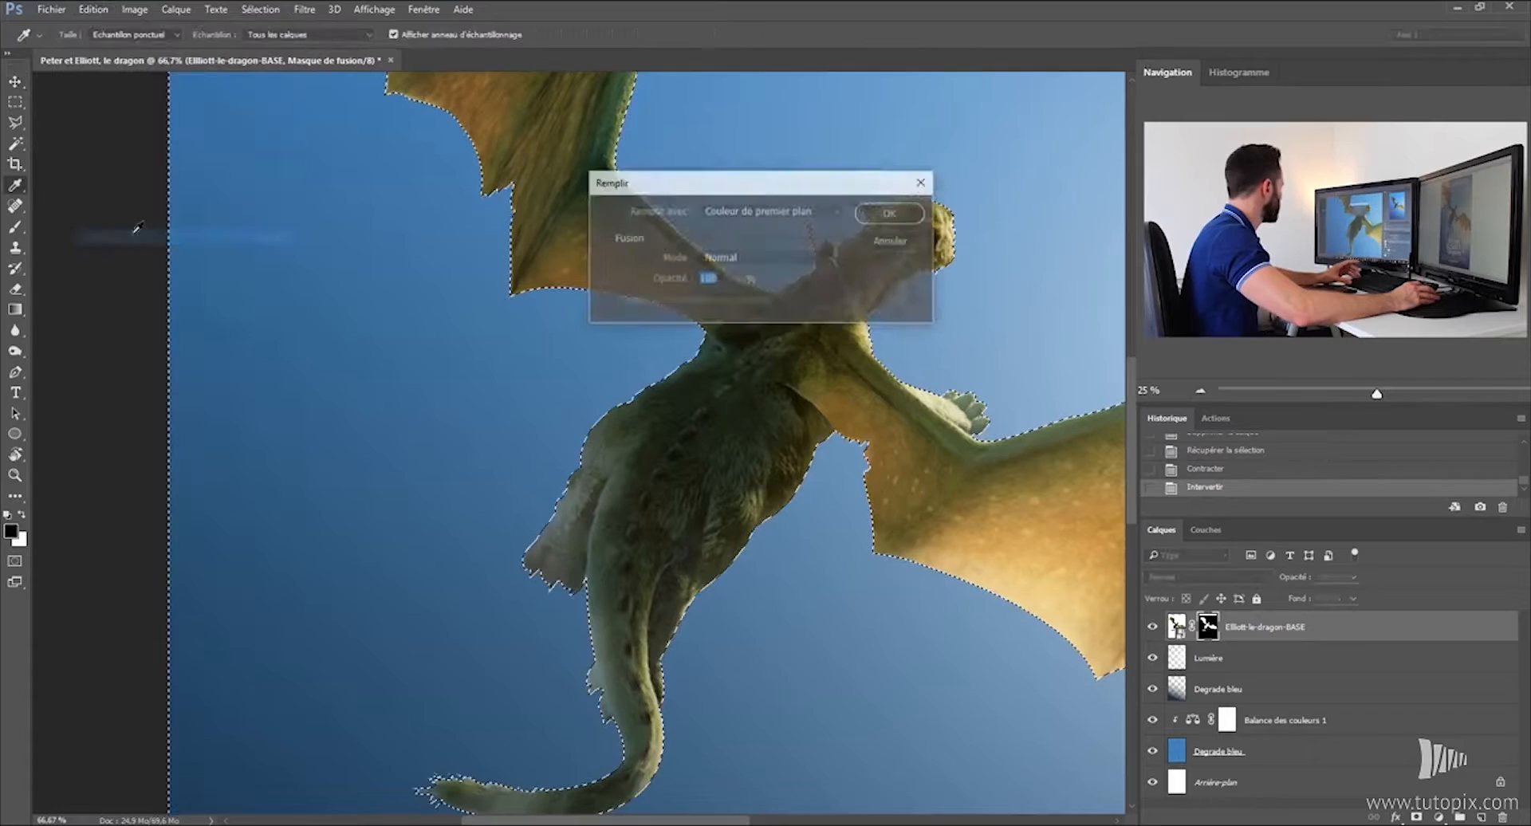
left_click(891, 212)
key("v")
key("ctrl+d")
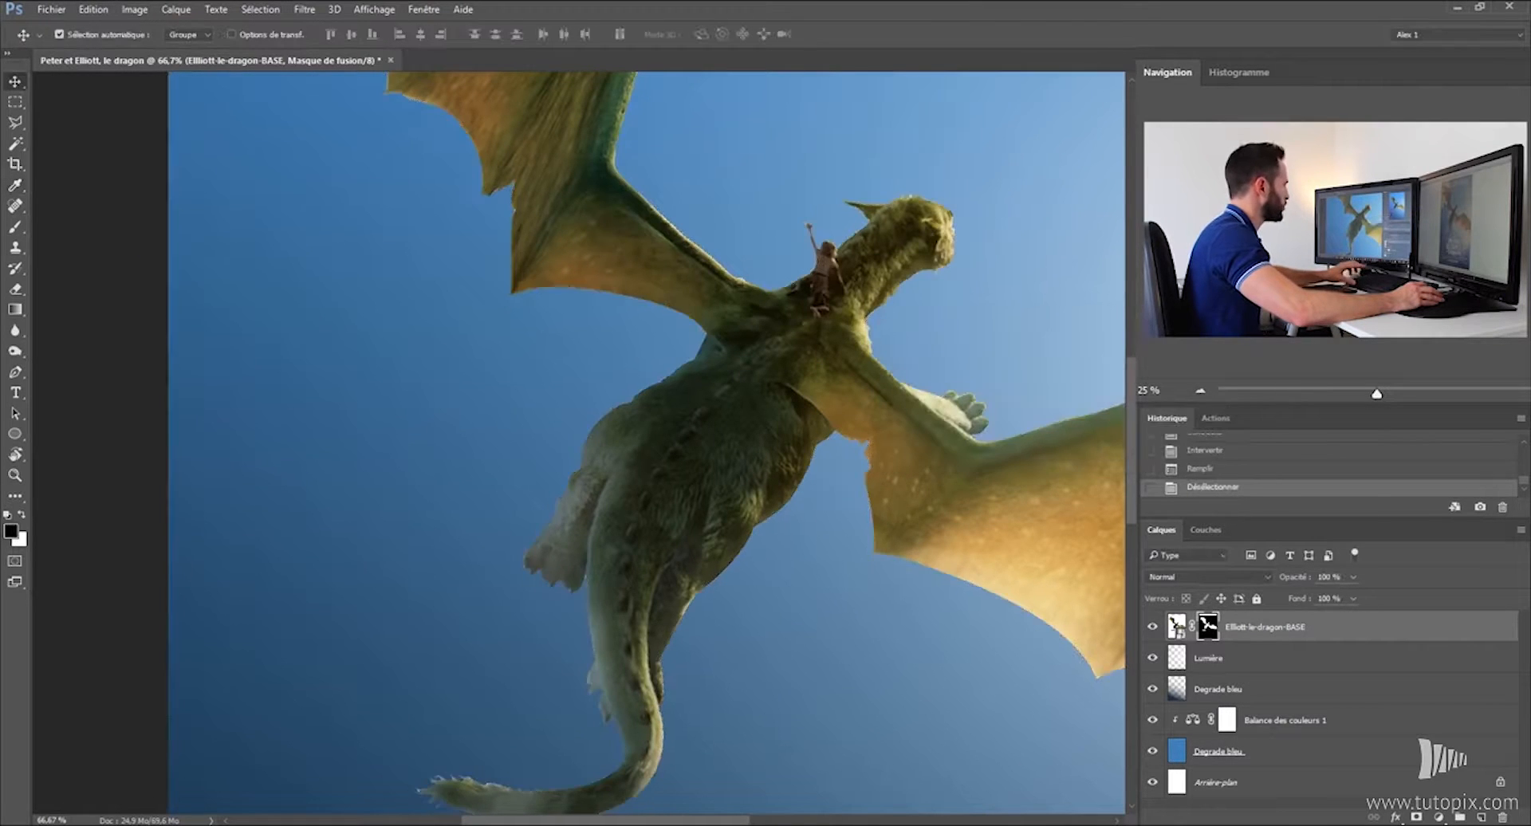
Refine the edge of the dragon's layer mask with Select and Mask.
left_click_drag(1339, 402, 1411, 409)
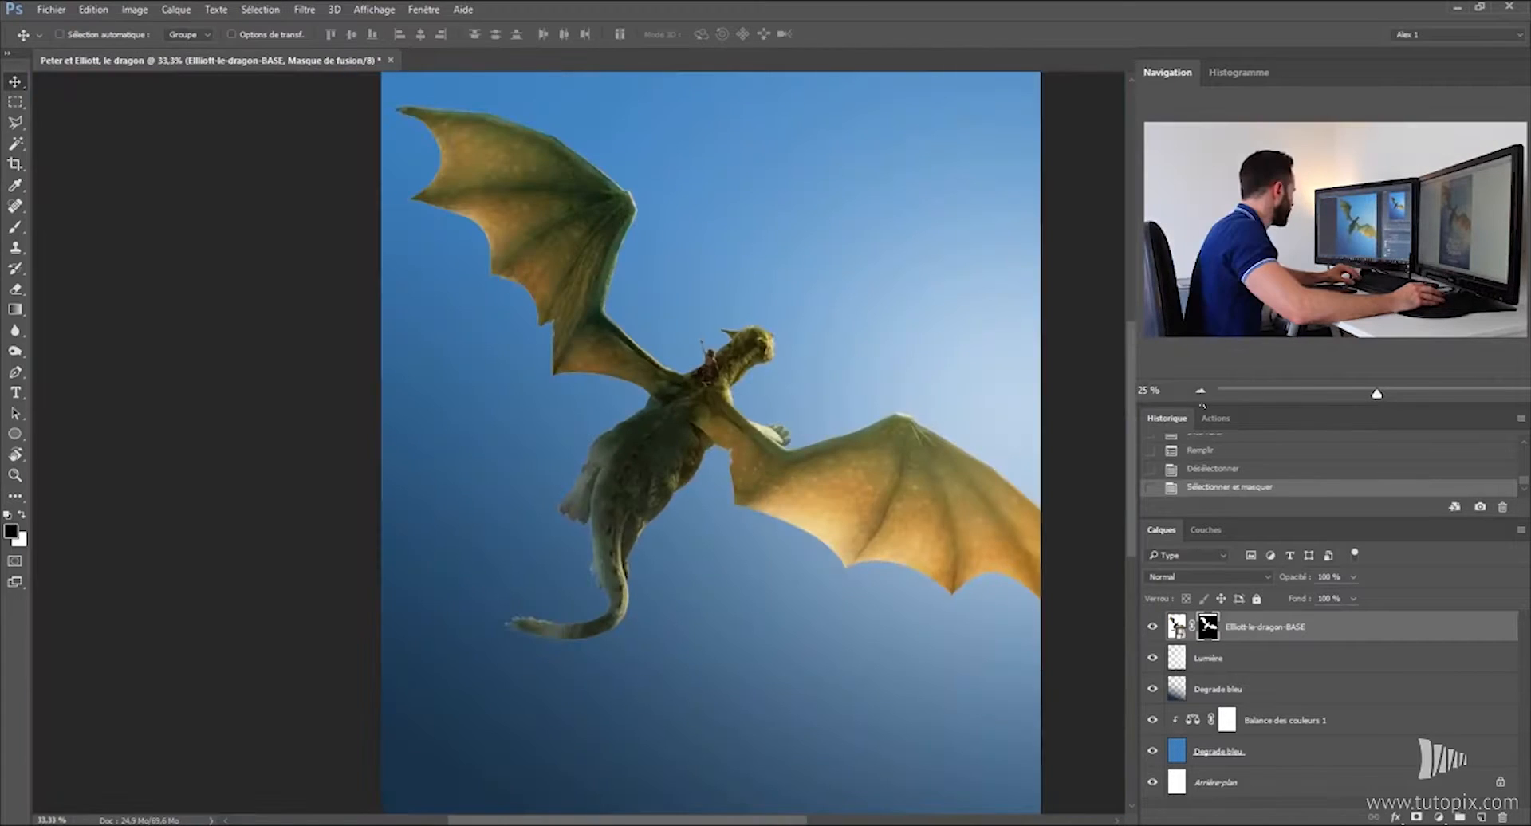
key("ctrl+minus")
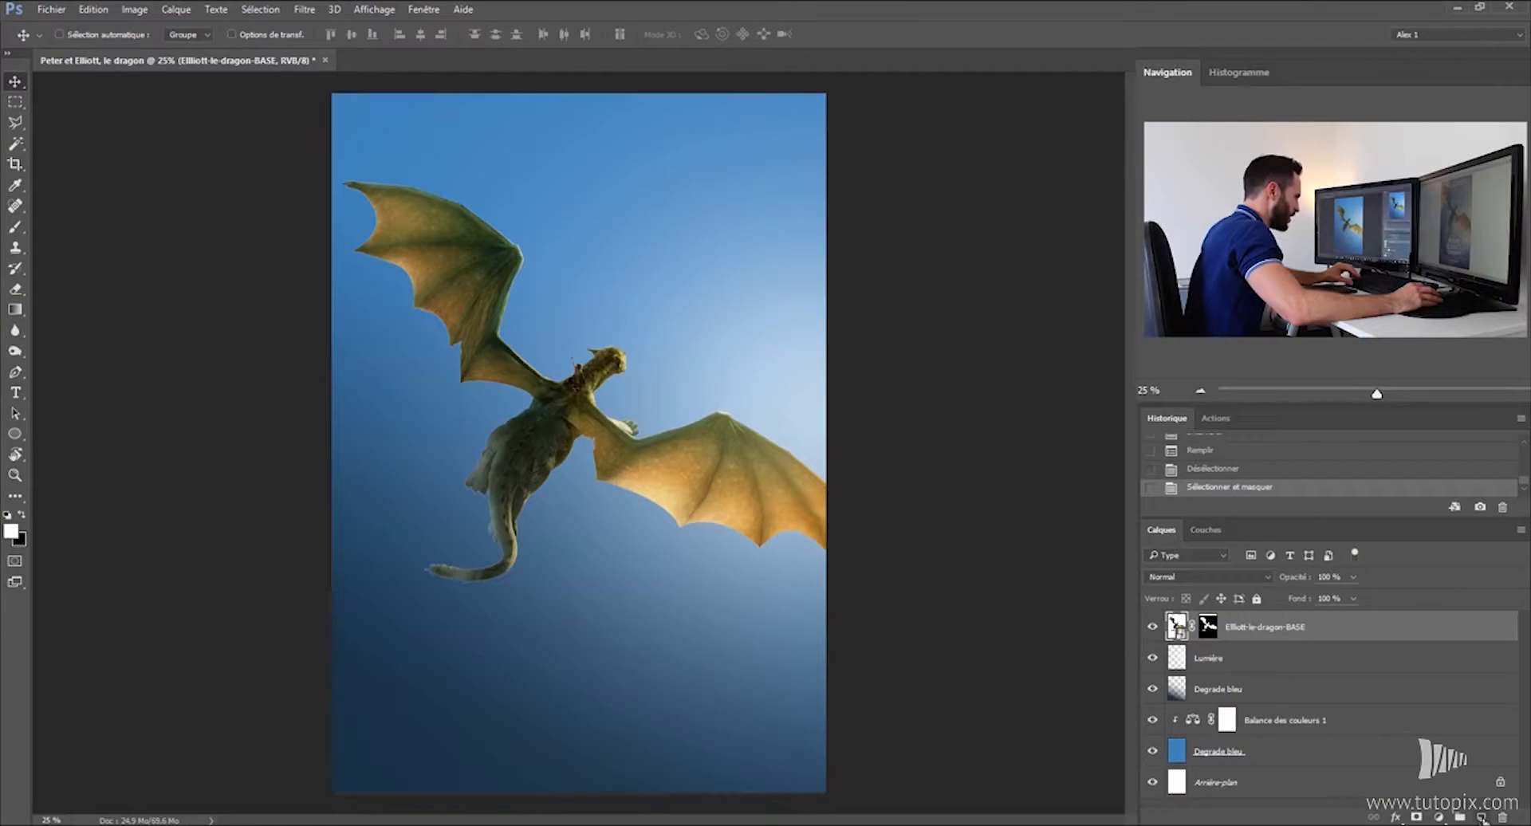
Add a new layer named NUAGE 1 above the dragon and choose the 789 px cloud brush.
left_click(1480, 818)
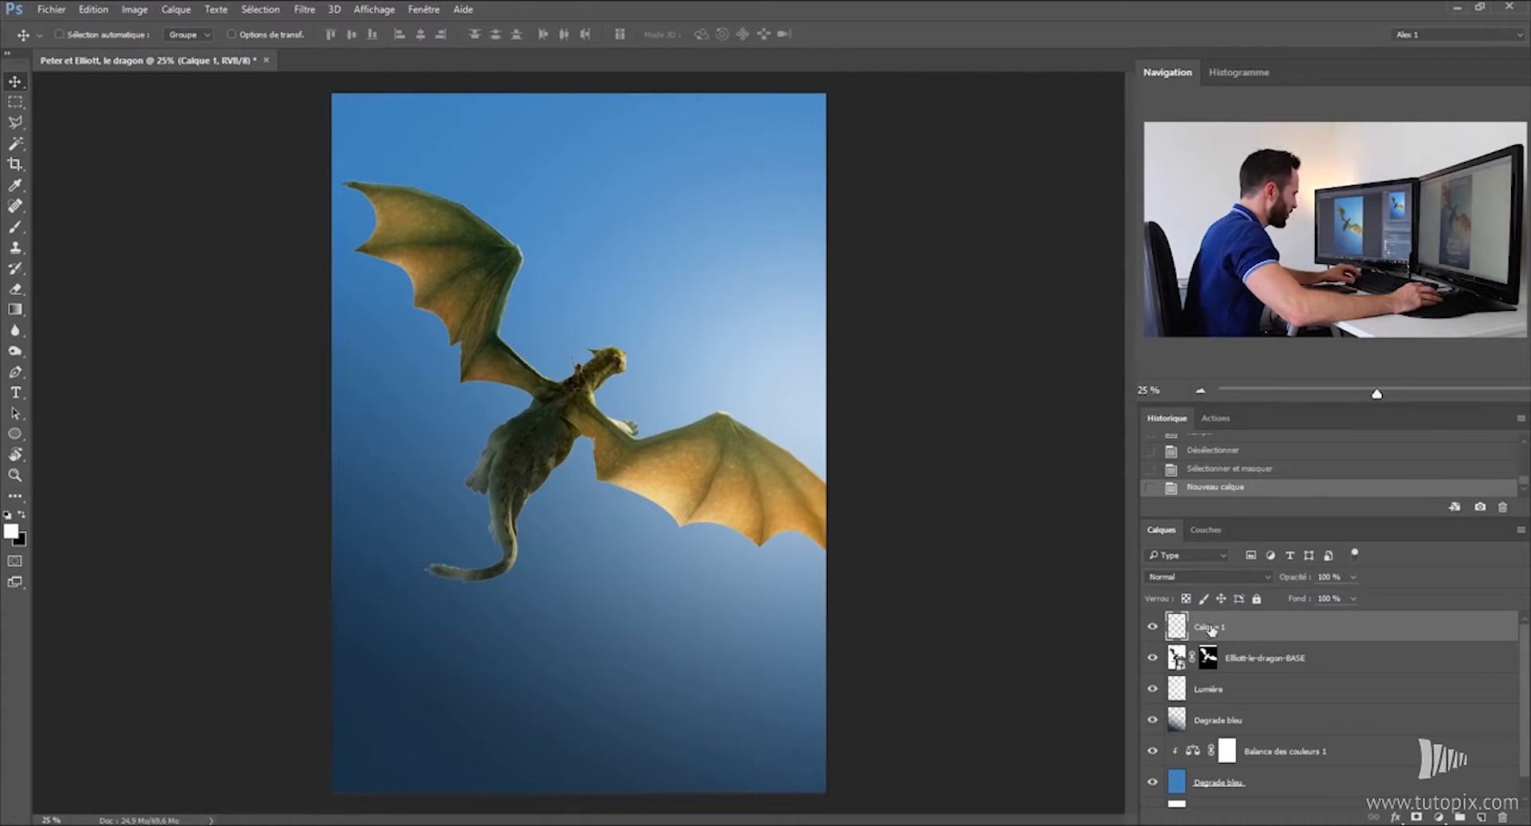
double_click(1207, 627)
type("Nu")
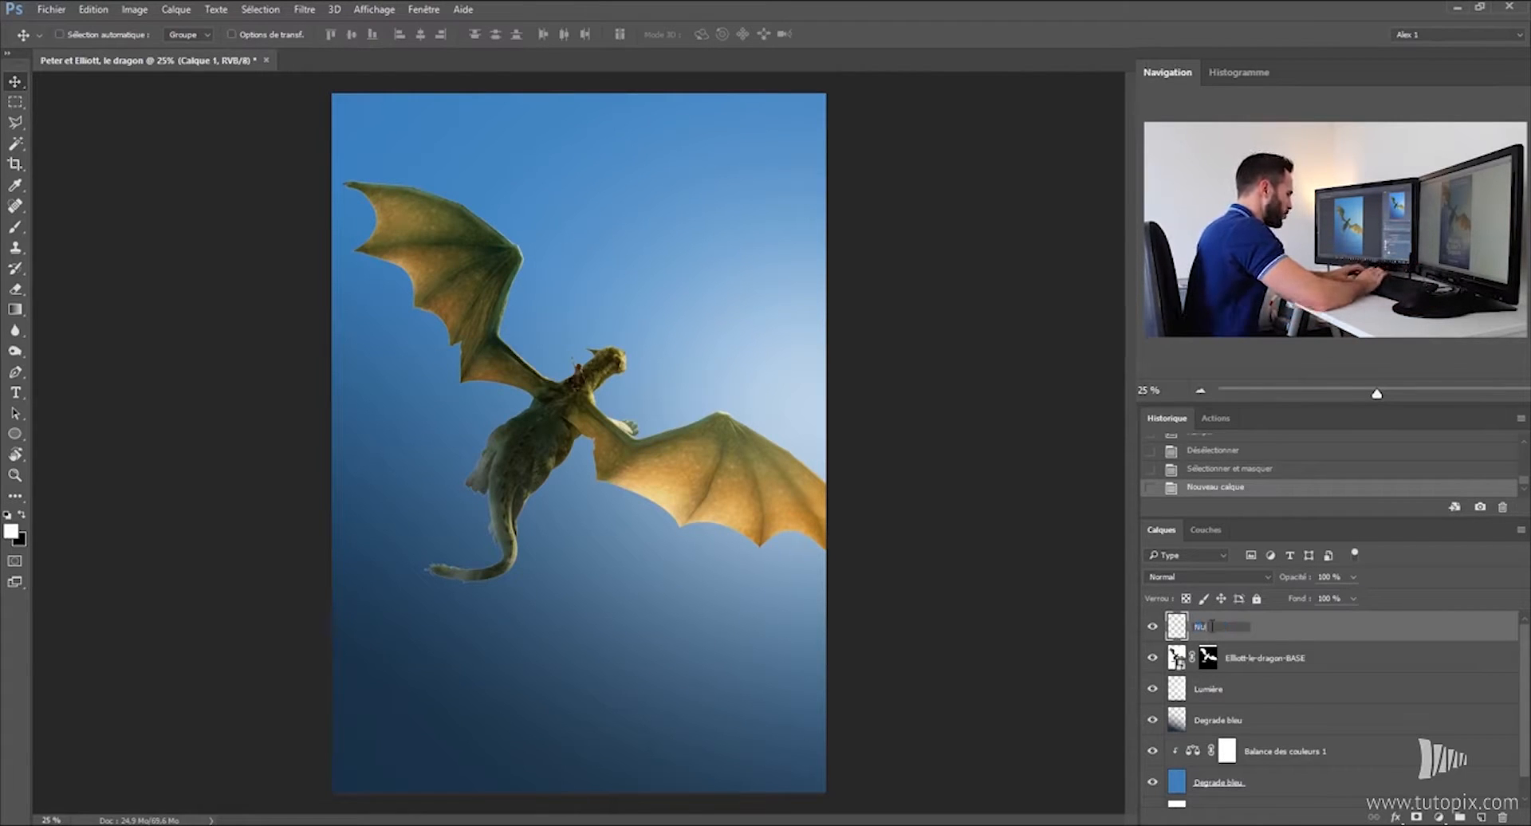
type("AGE 1")
key("Return")
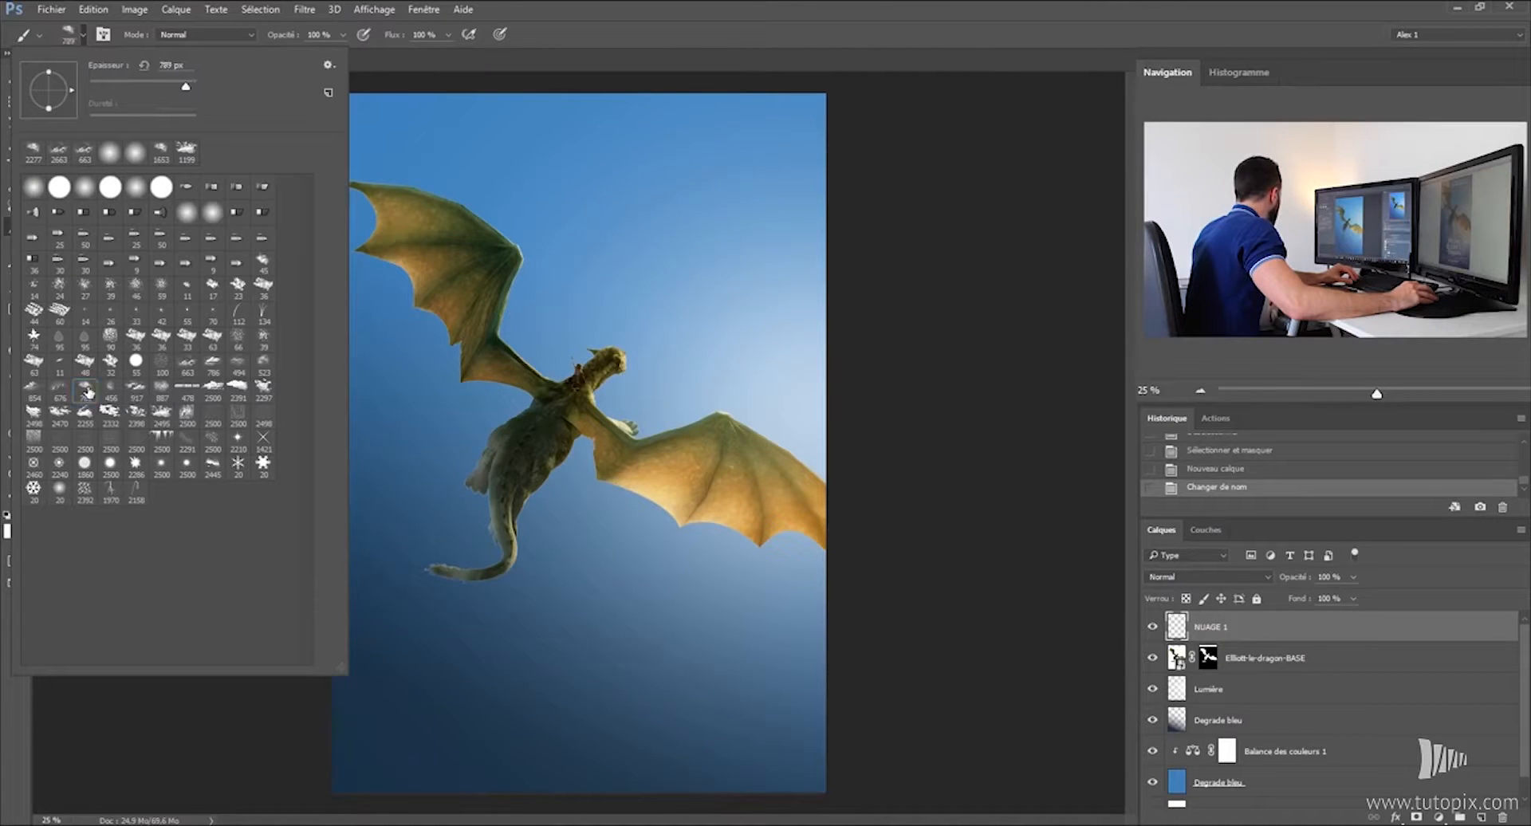
left_click(660, 357)
mouse_move(466, 683)
left_mouse_down()
mouse_move(620, 705)
mouse_move(533, 696)
mouse_move(606, 700)
left_mouse_up()
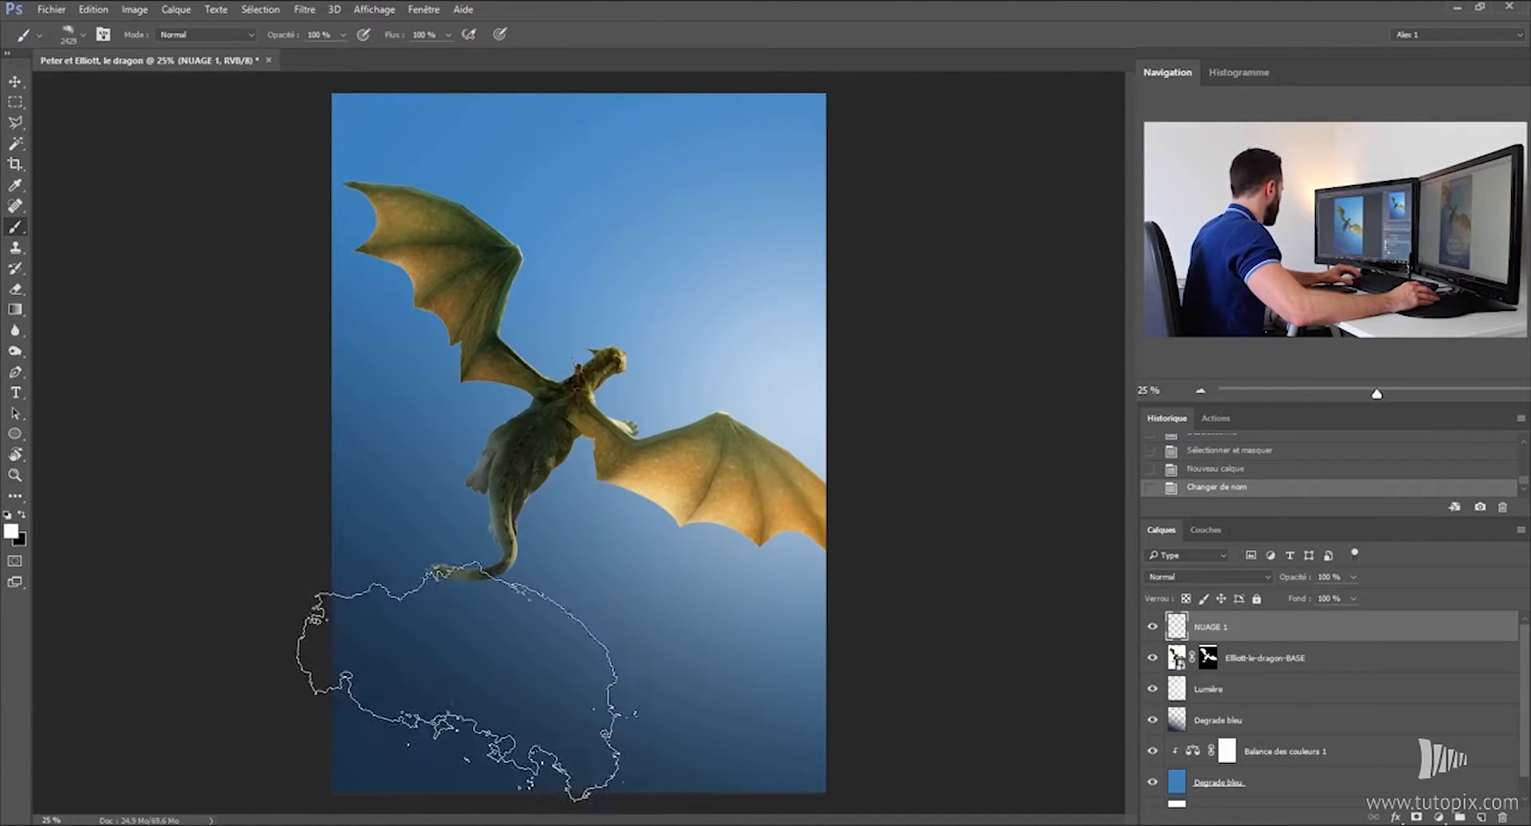
left_click(467, 681)
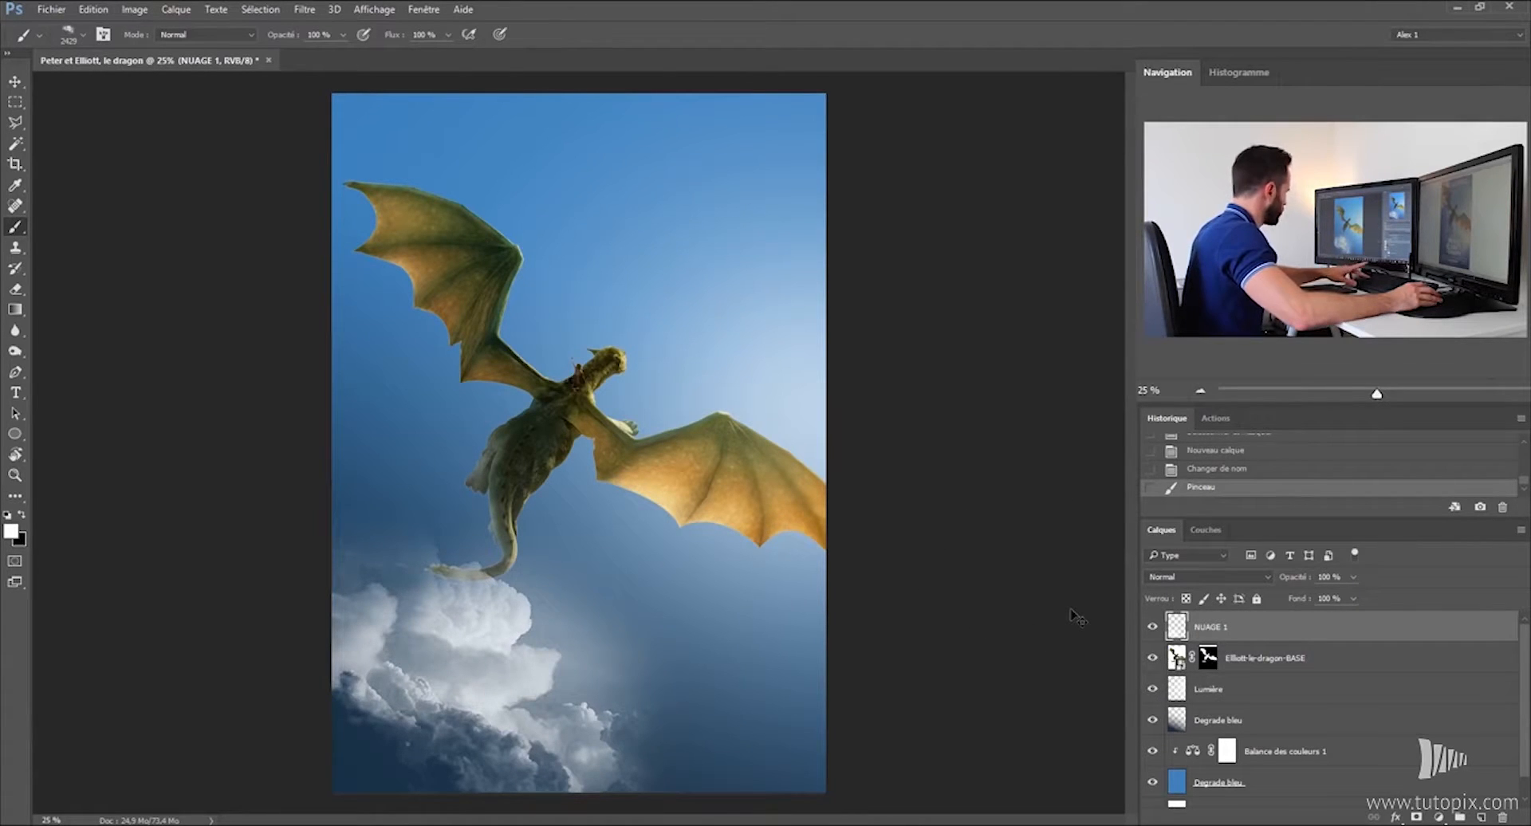
key("ctrl+z")
Stamp one white cloud over the dragon on the NUAGE 1 layer with the cloud brush enlarged to 3181 px.
left_click_drag(519, 706, 398, 701)
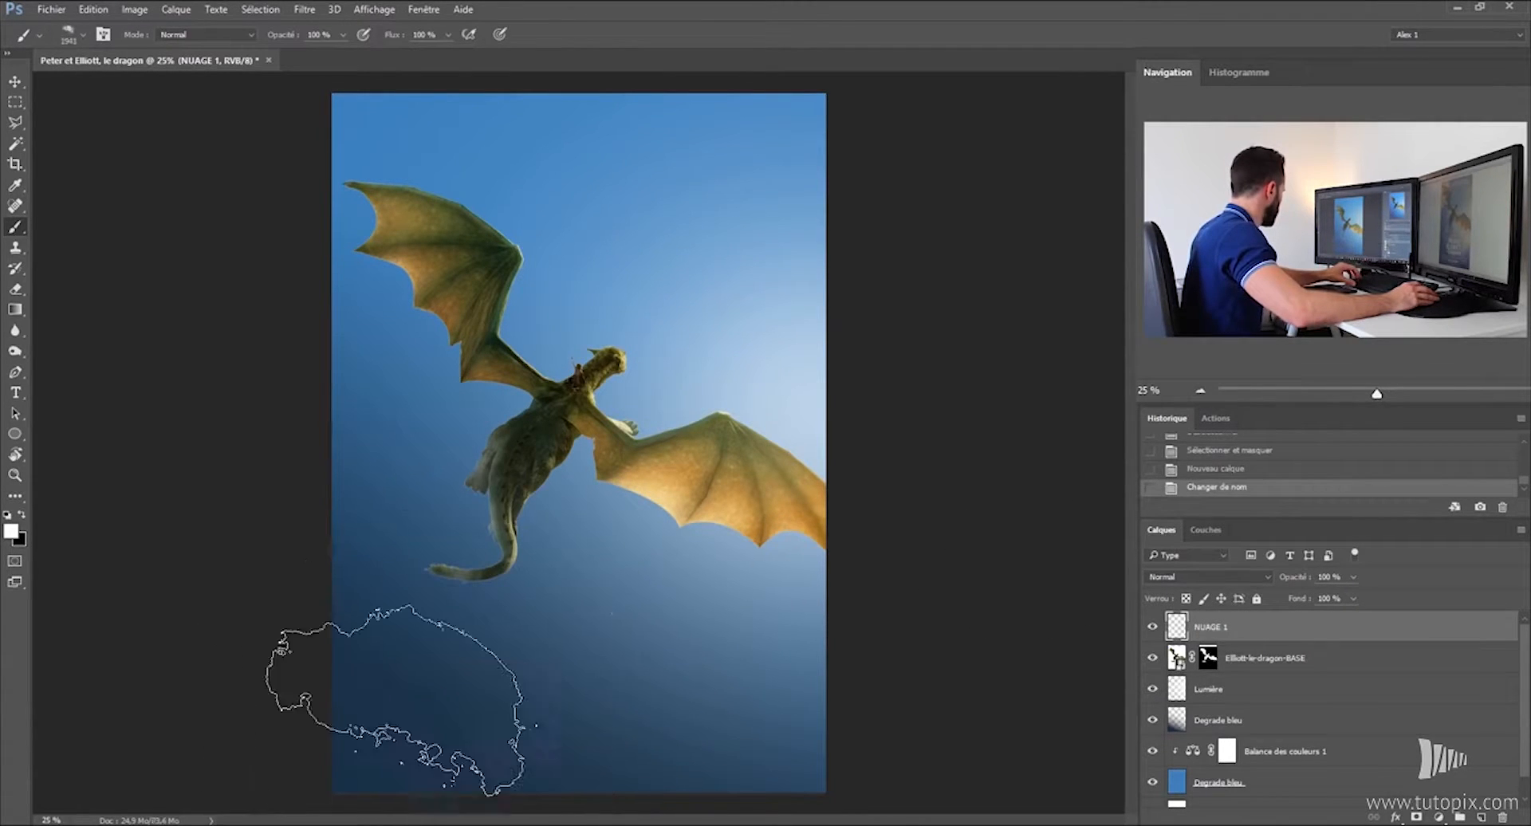
left_click(542, 406)
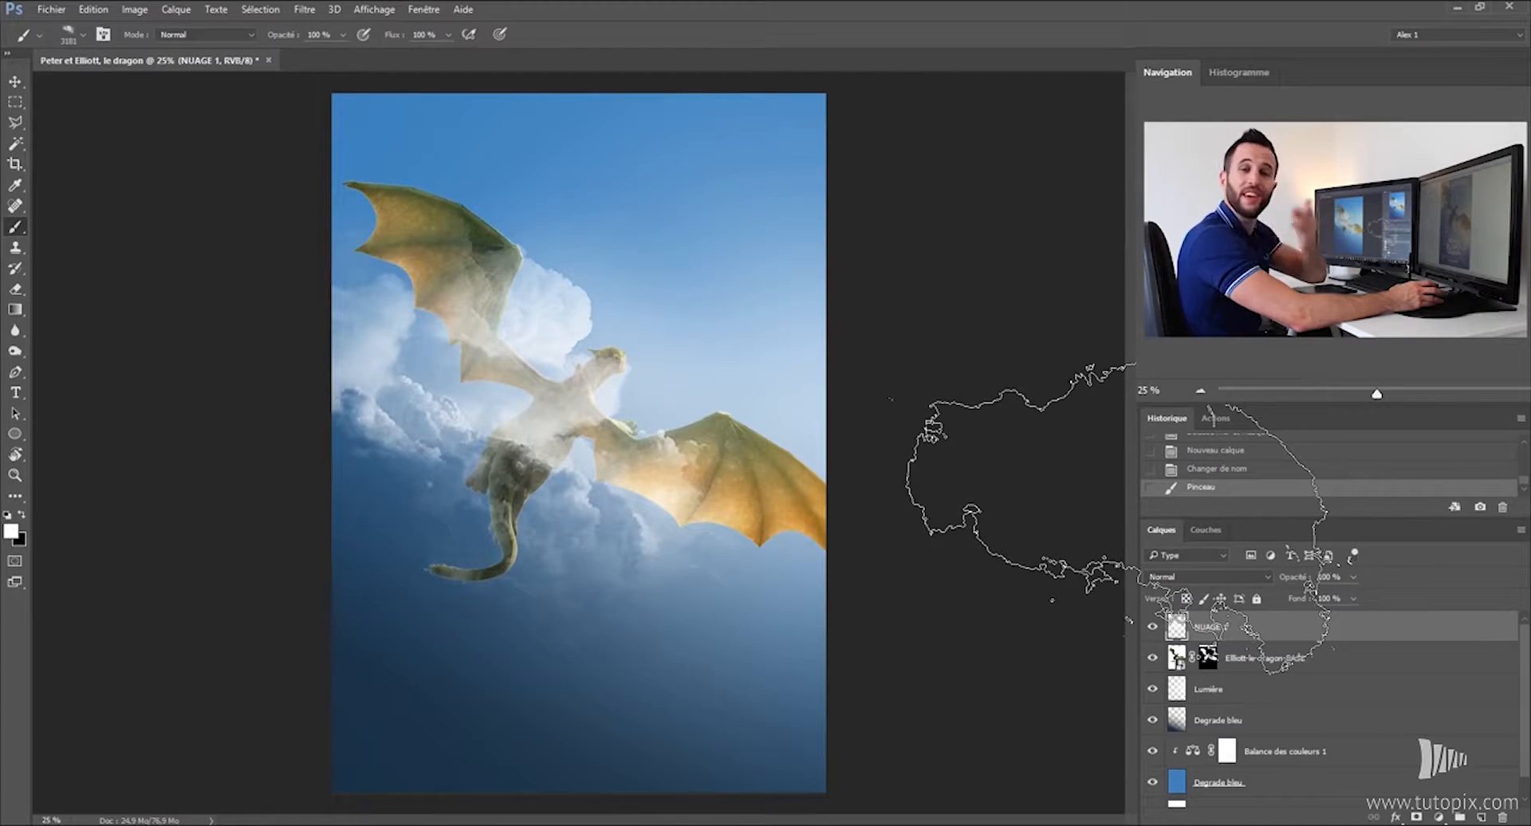
Place the NUAGE 1 layer directly below the dragon layer and move its cloud down into the poster's lower half.
left_click_drag(1243, 626, 1268, 680)
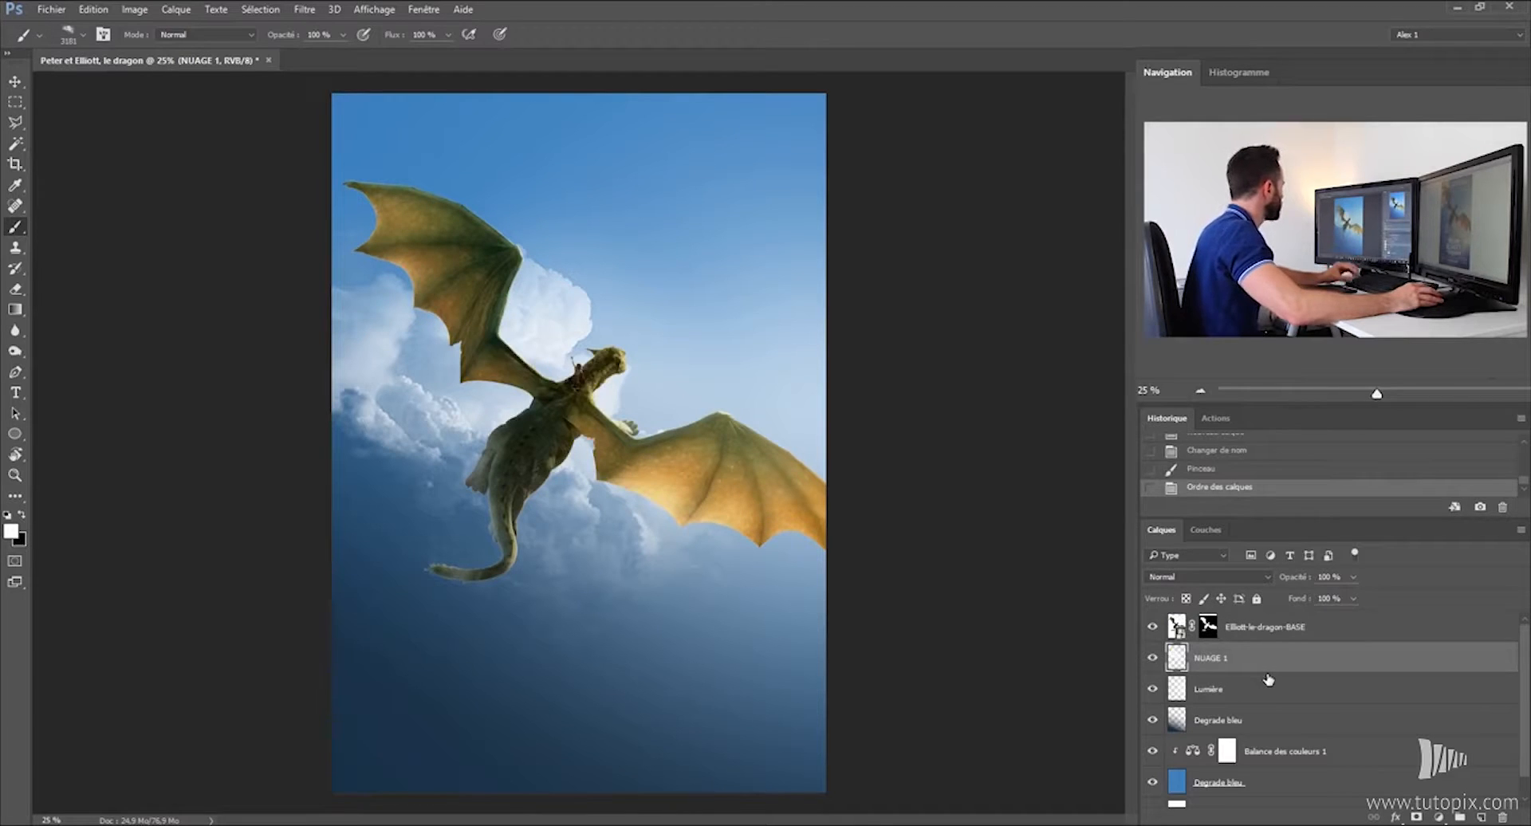
left_click(17, 82)
left_click_drag(580, 517, 575, 649)
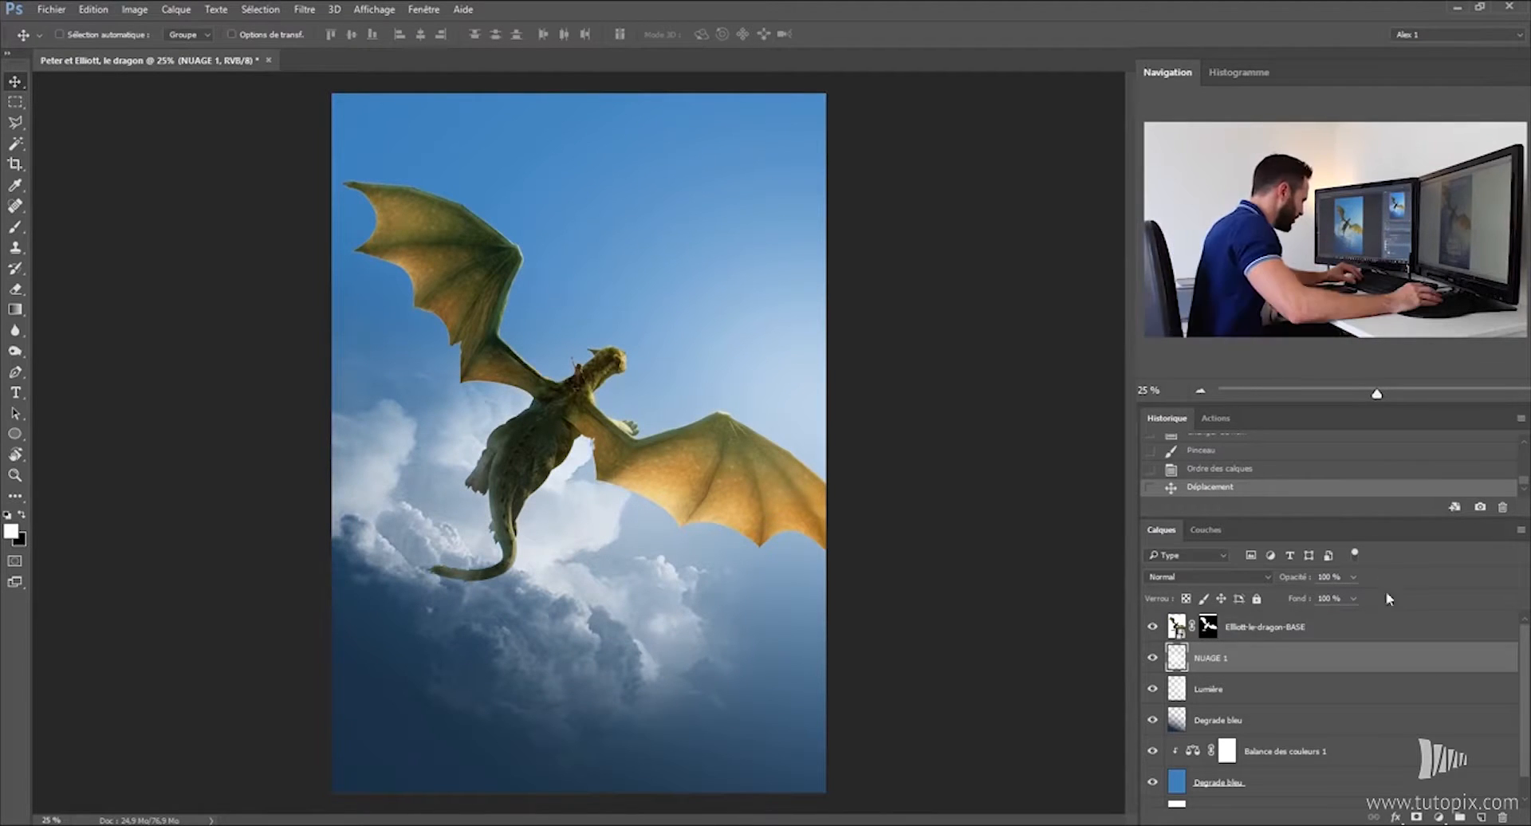
Add a layer named NUAGE 2 above NUAGE 1 and stamp a cloud in the poster's lower-right corner with the 854 px cloud brush enlarged to 3390 px.
left_click(1480, 816)
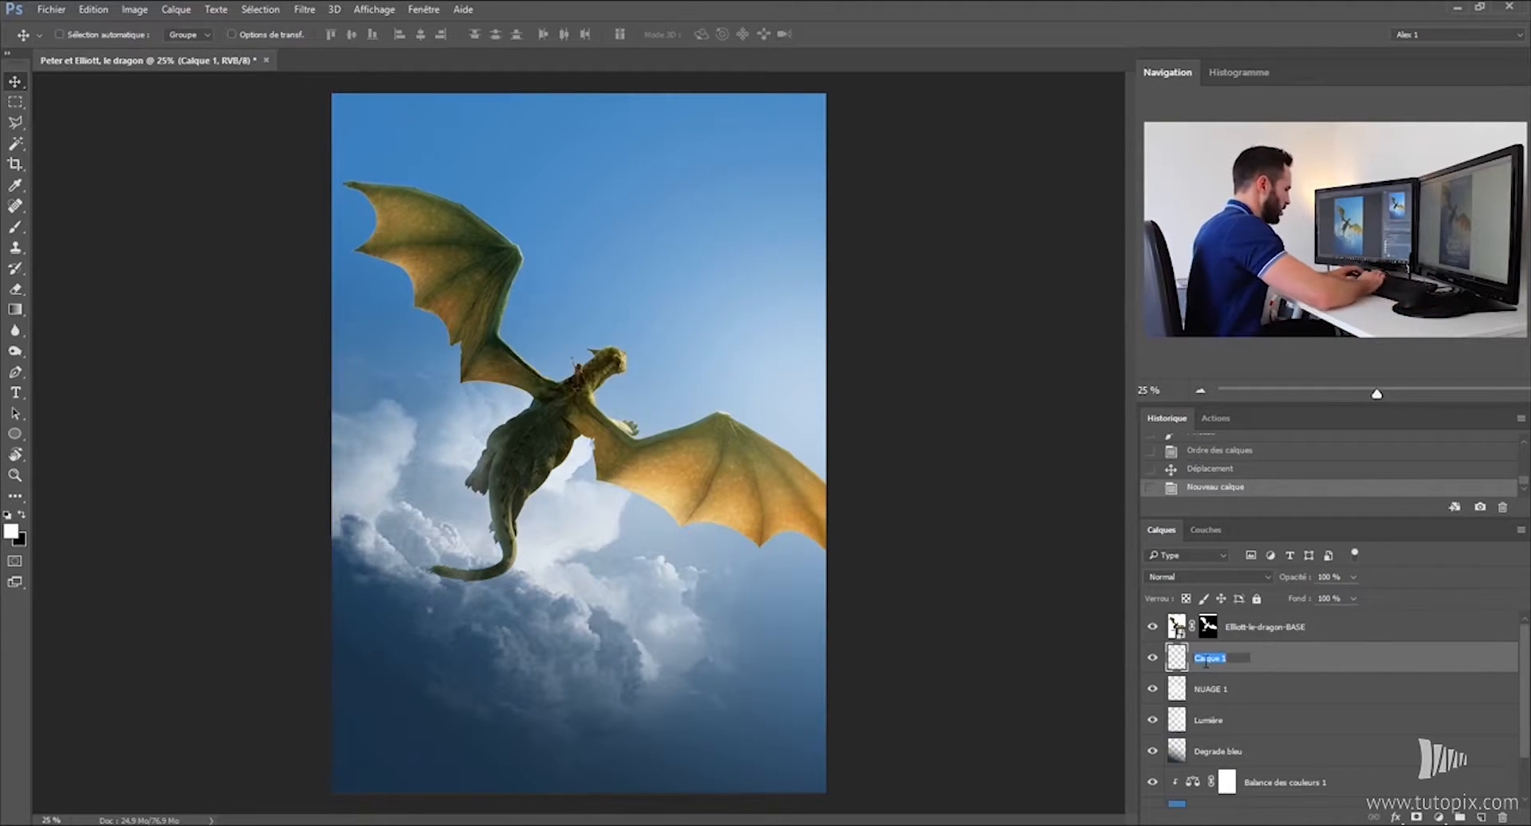
key("Return")
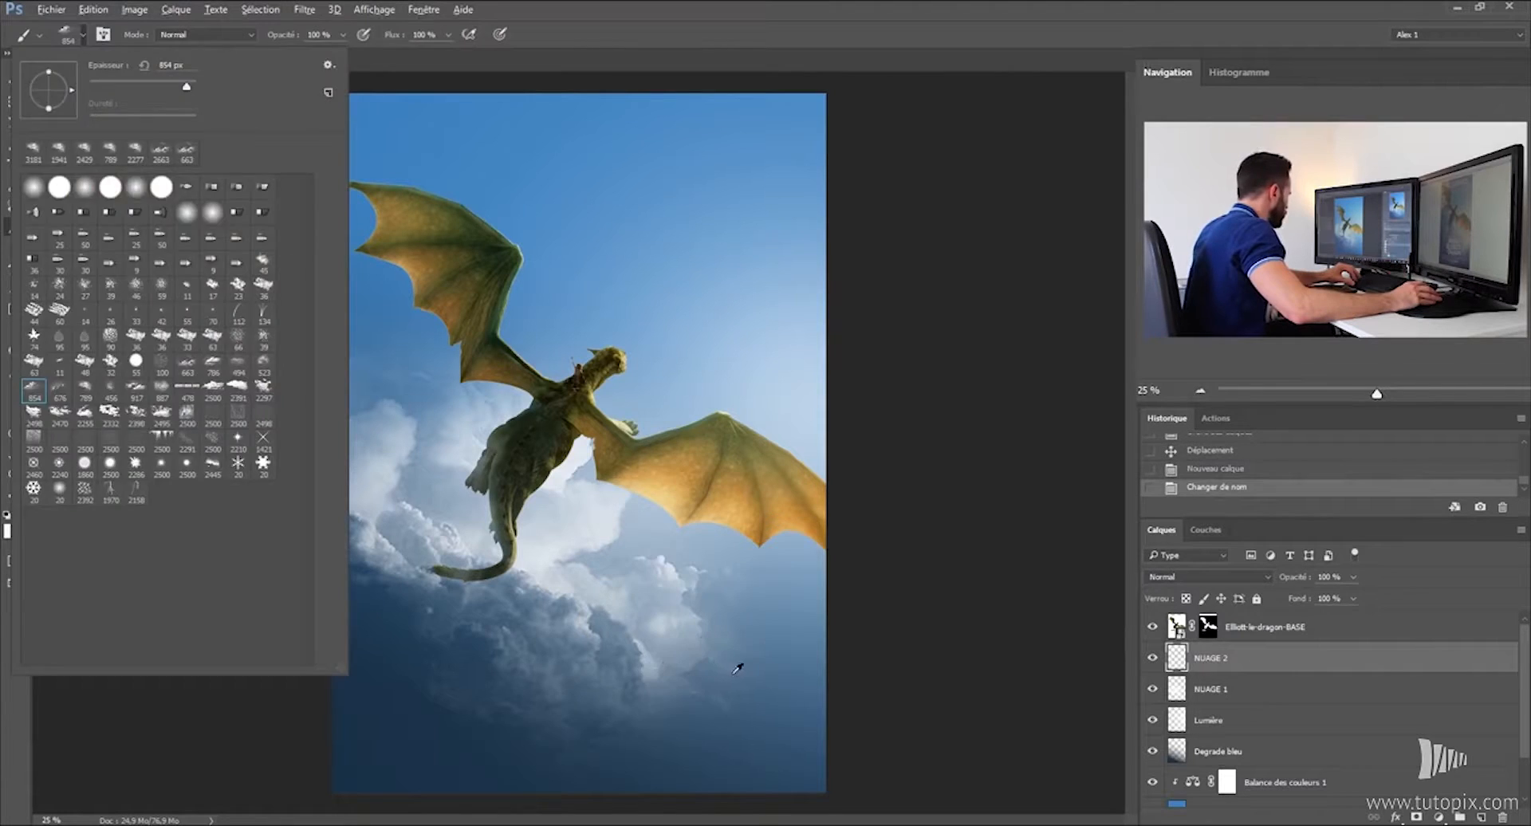
left_click_drag(732, 674, 903, 705)
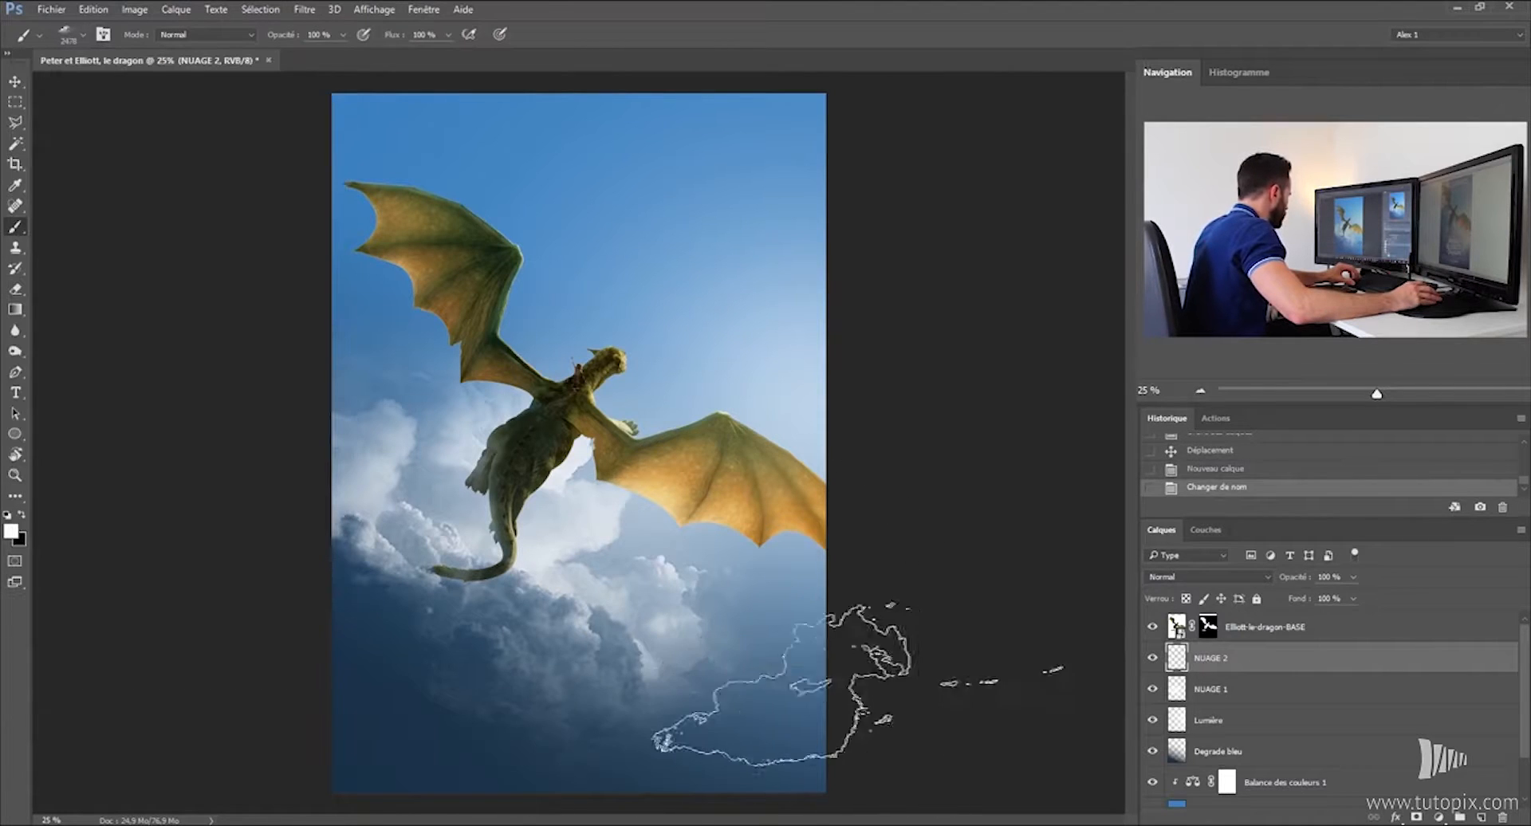
left_click(865, 669)
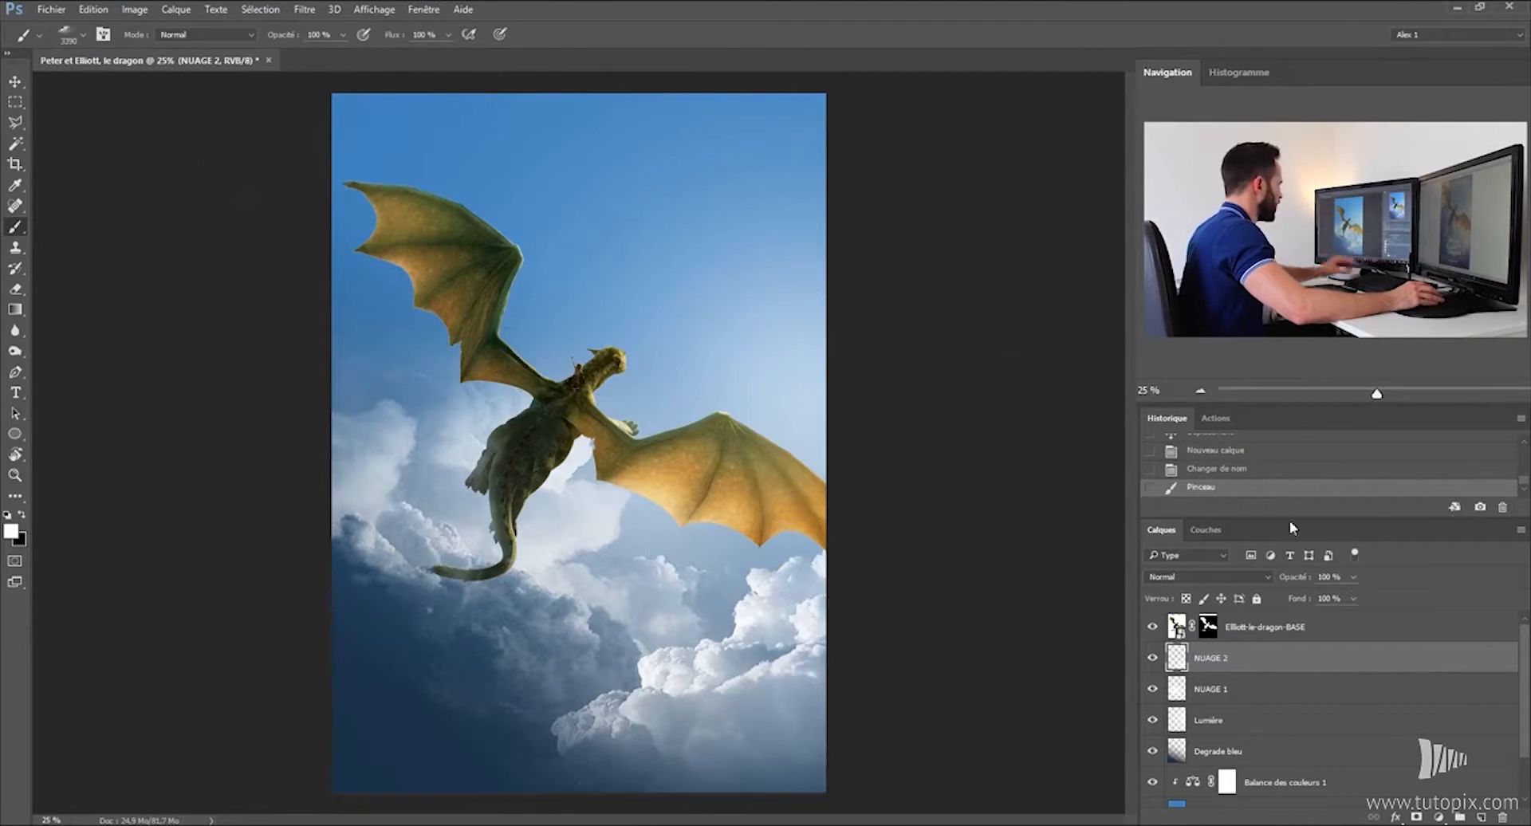
Add a new layer named NUAGE 3 directly above NUAGE 2.
left_click(1461, 816)
double_click(1212, 657)
type("NUAGE 3")
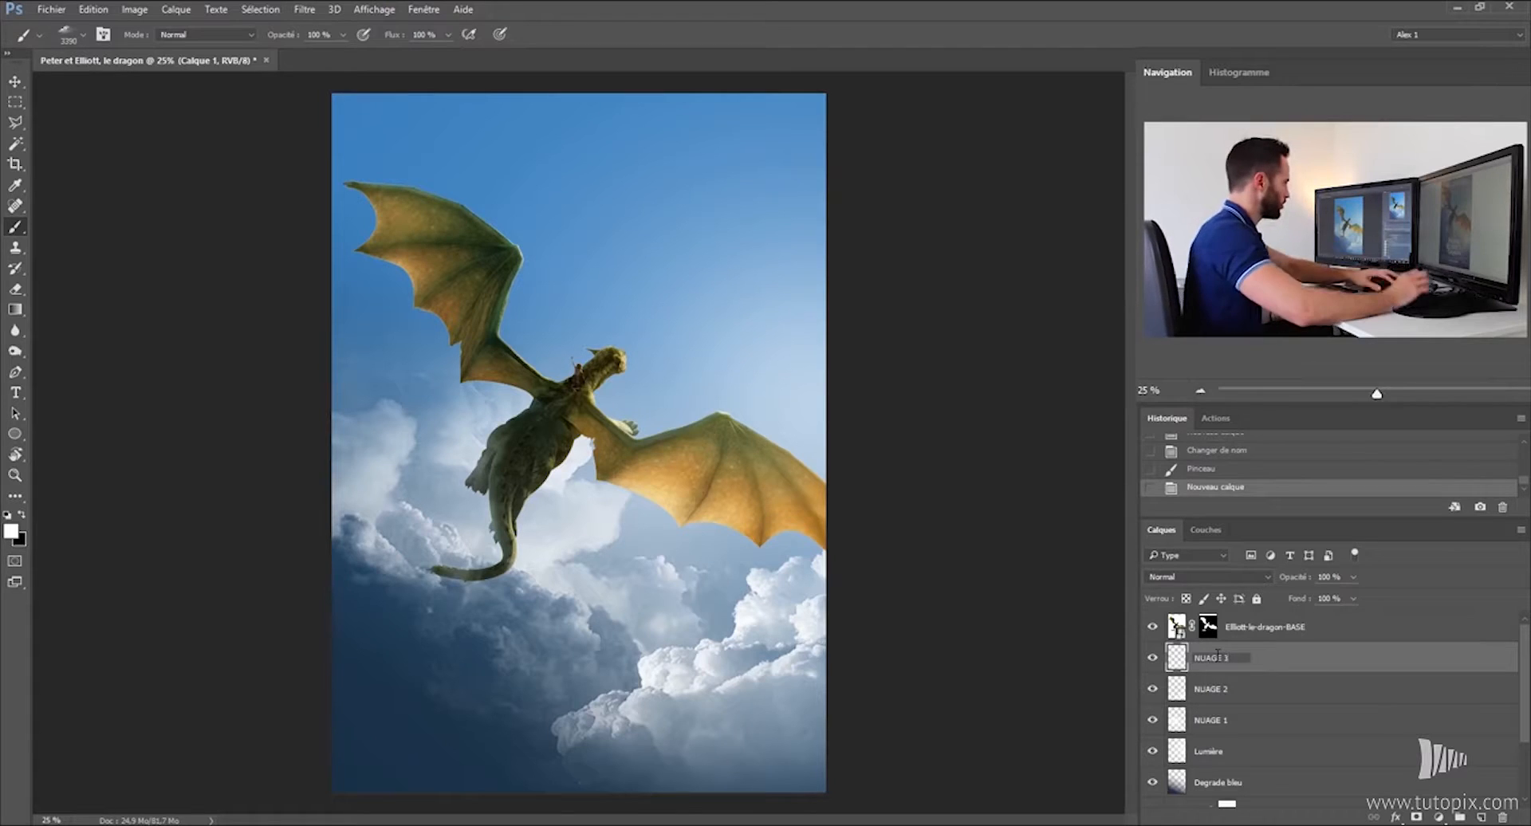
key("Return")
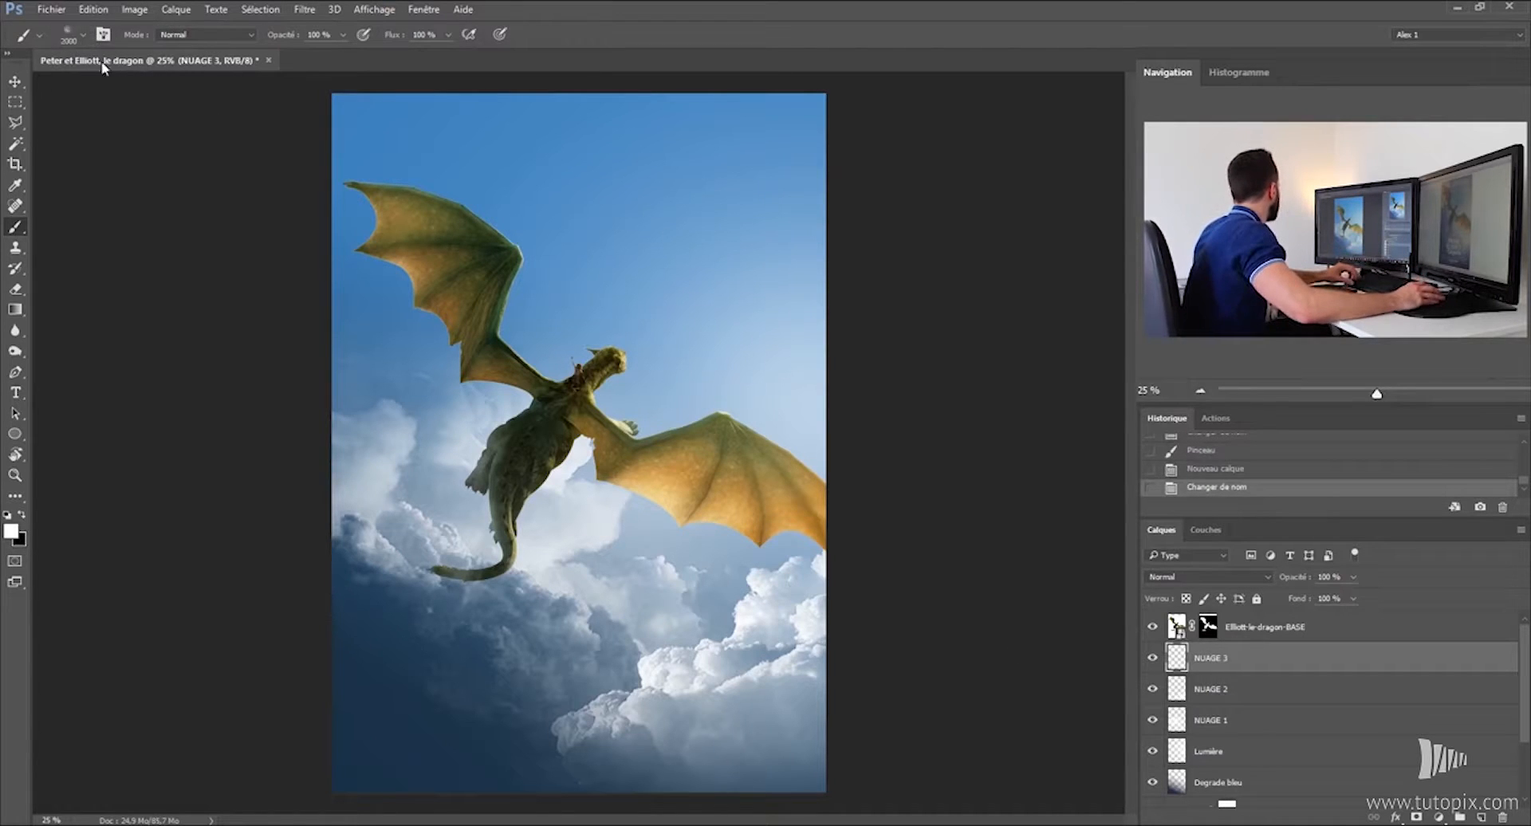
Stamp a cloud with a different cloud brush in the poster's upper-left corner, behind the dragon's wing, on the NUAGE 3 layer.
left_click(85, 37)
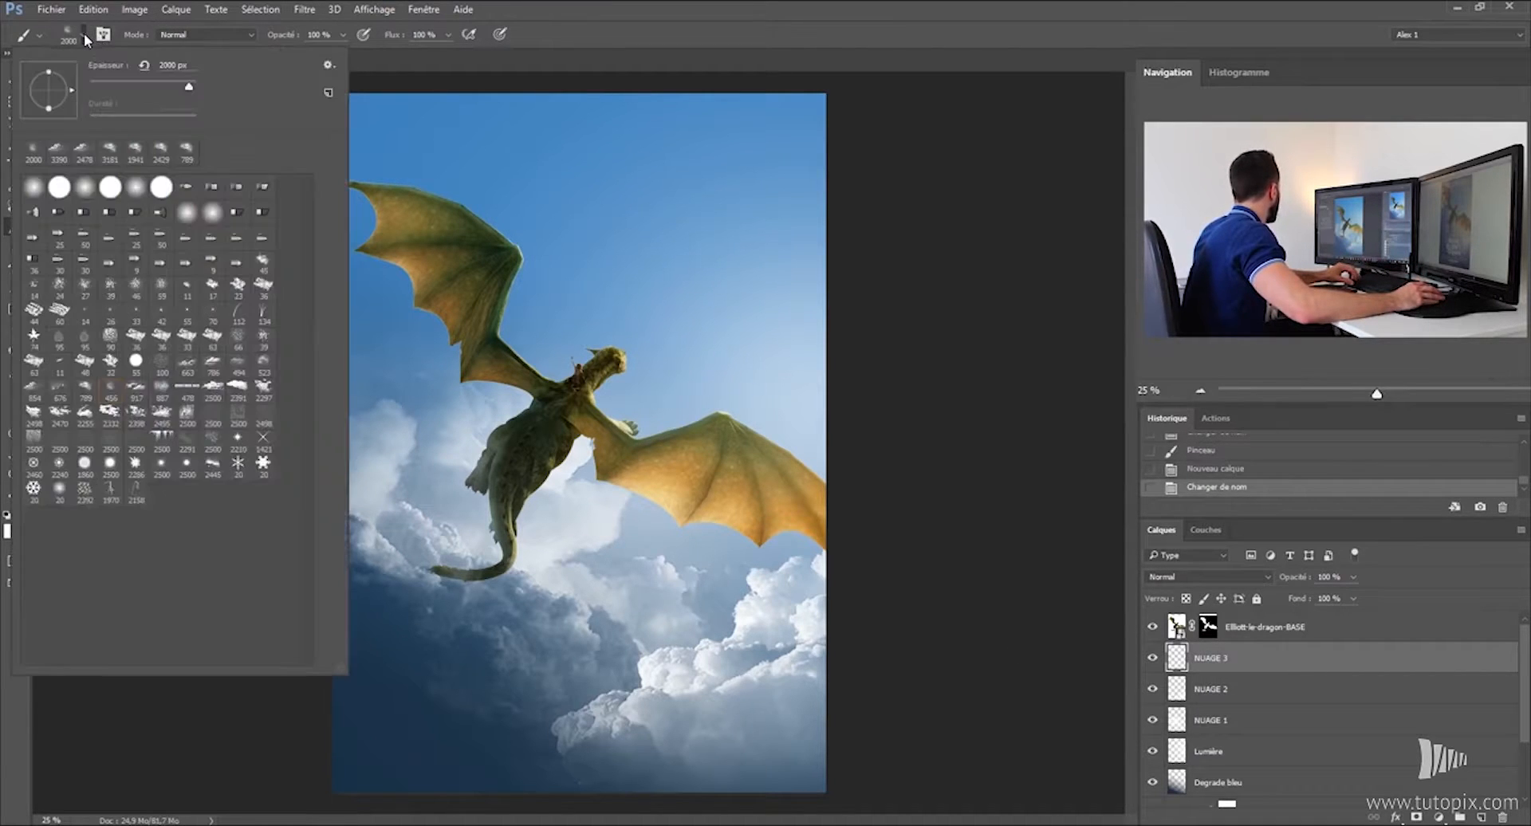
left_click(147, 424)
left_click_drag(394, 239, 455, 255)
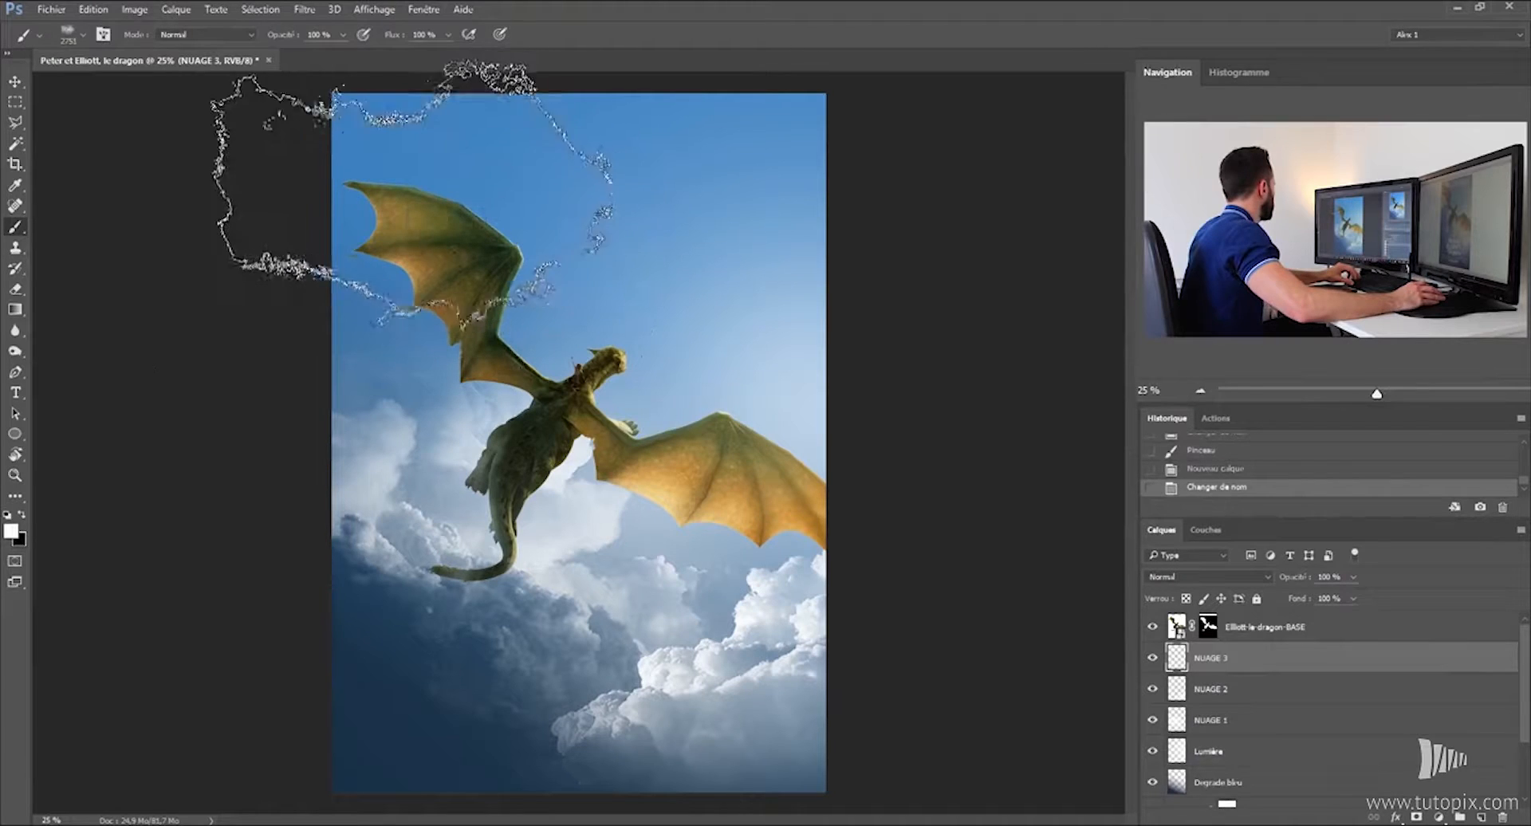
left_click(408, 197)
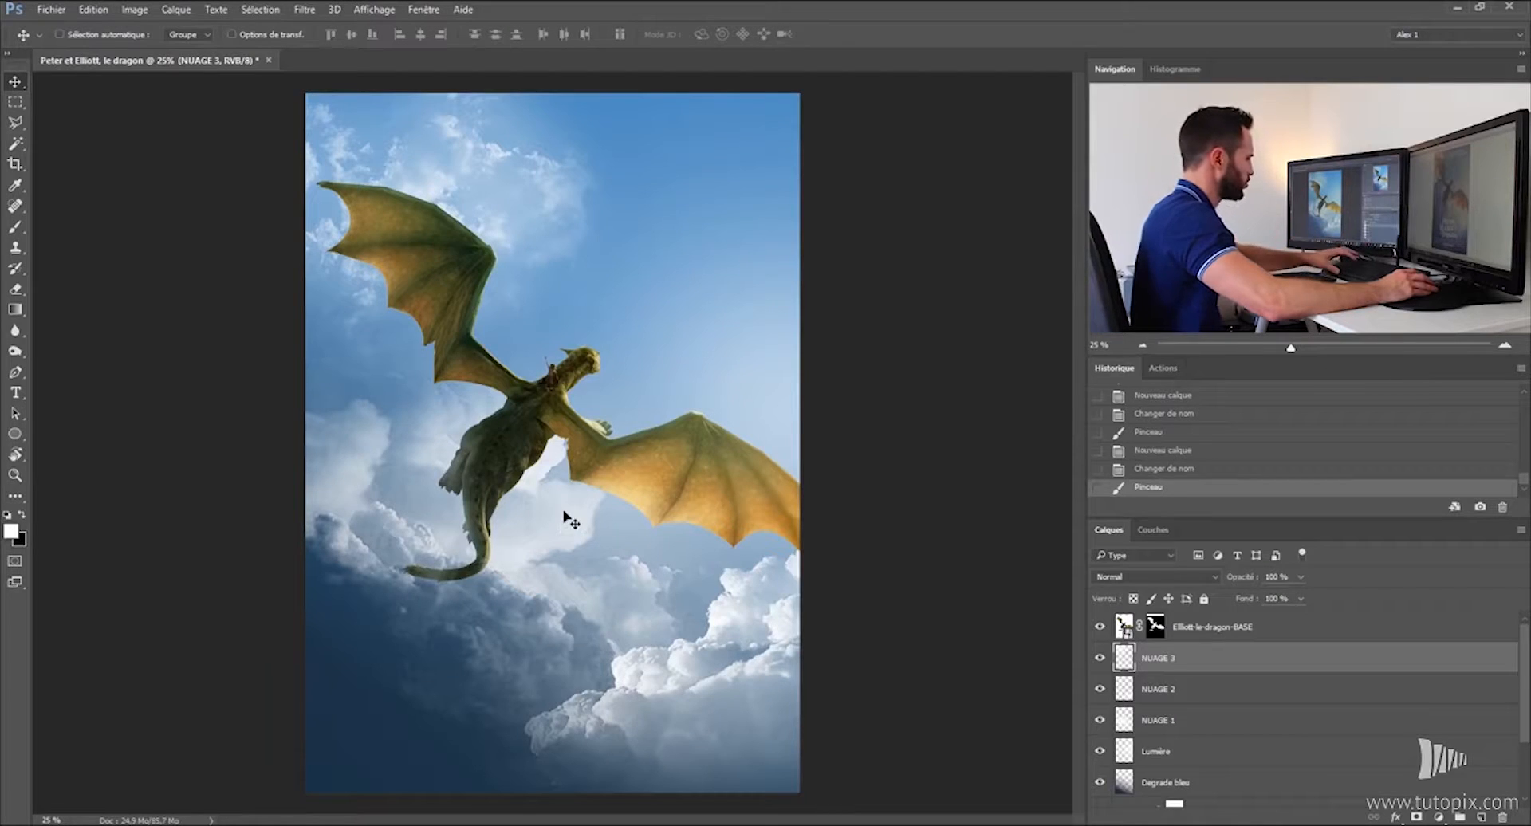
Write the title "Peter et", "Elliott", "le Dragon" on three centred lines in white 48 pt Myriad Pro Semibold and centre it over the lower clouds.
key("t")
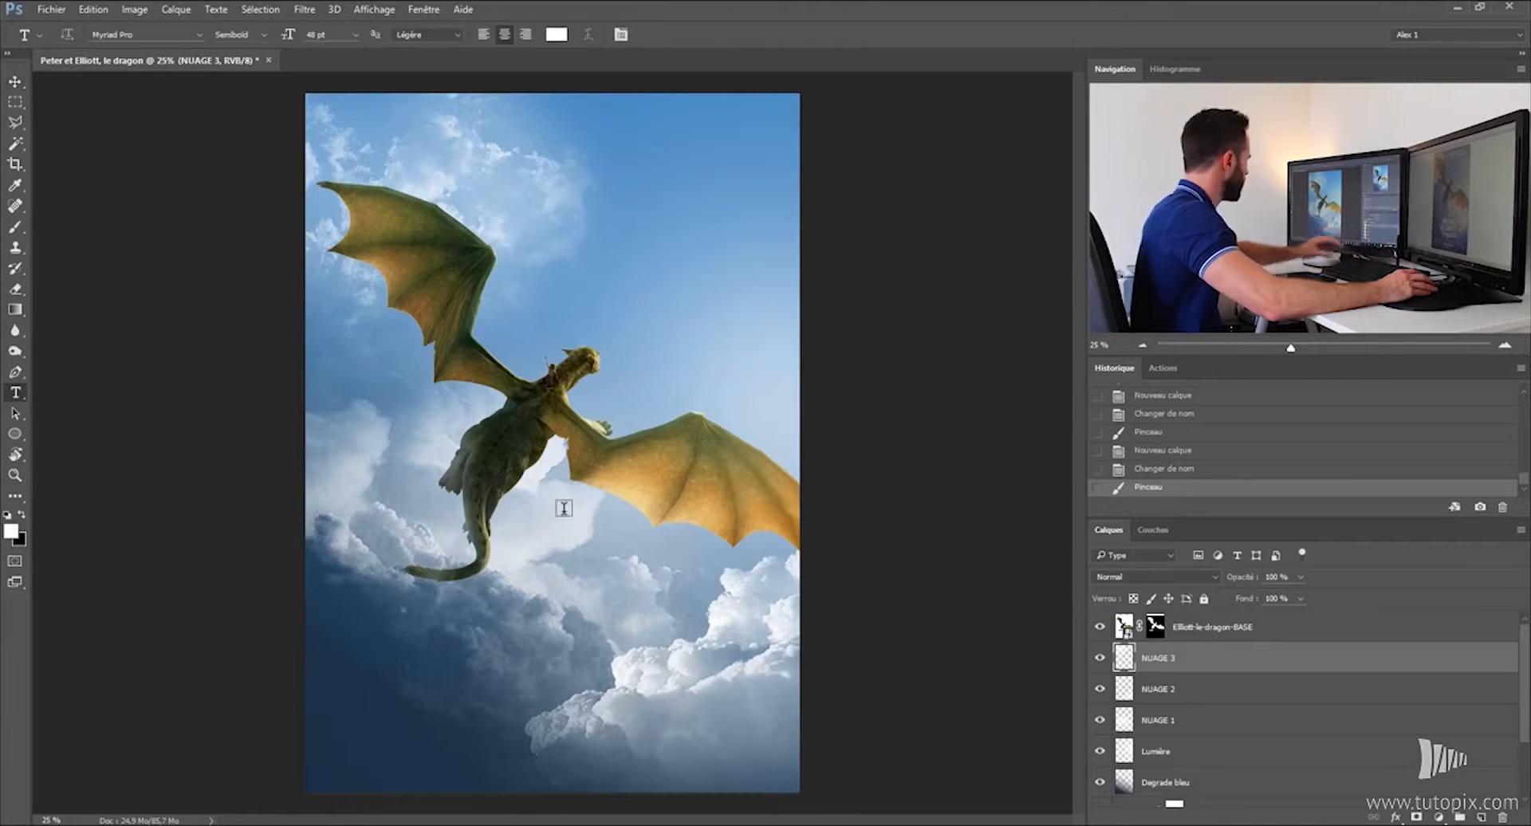
left_click(553, 36)
left_click(973, 189)
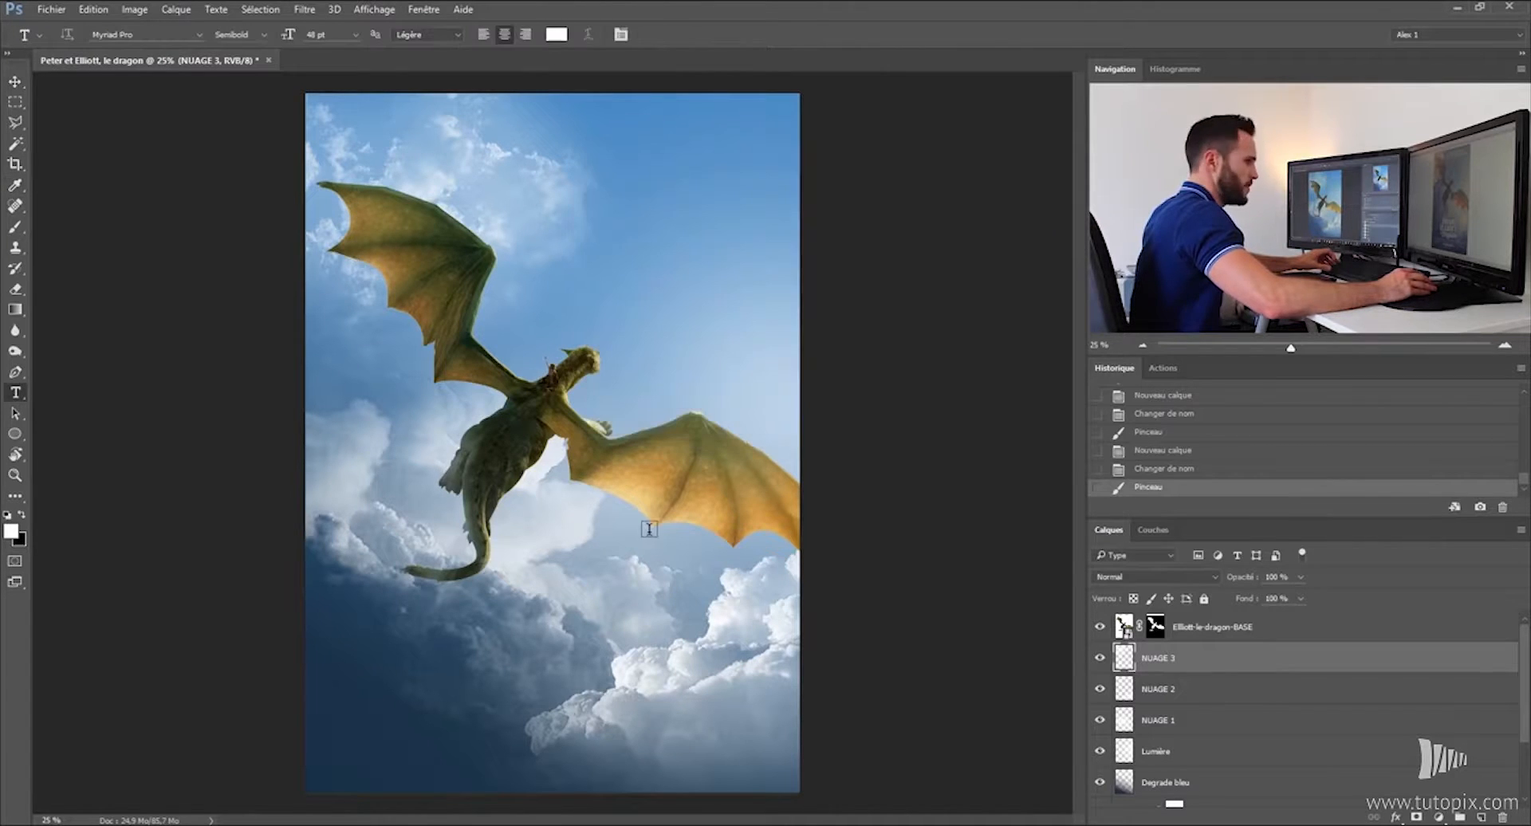
left_click(410, 591)
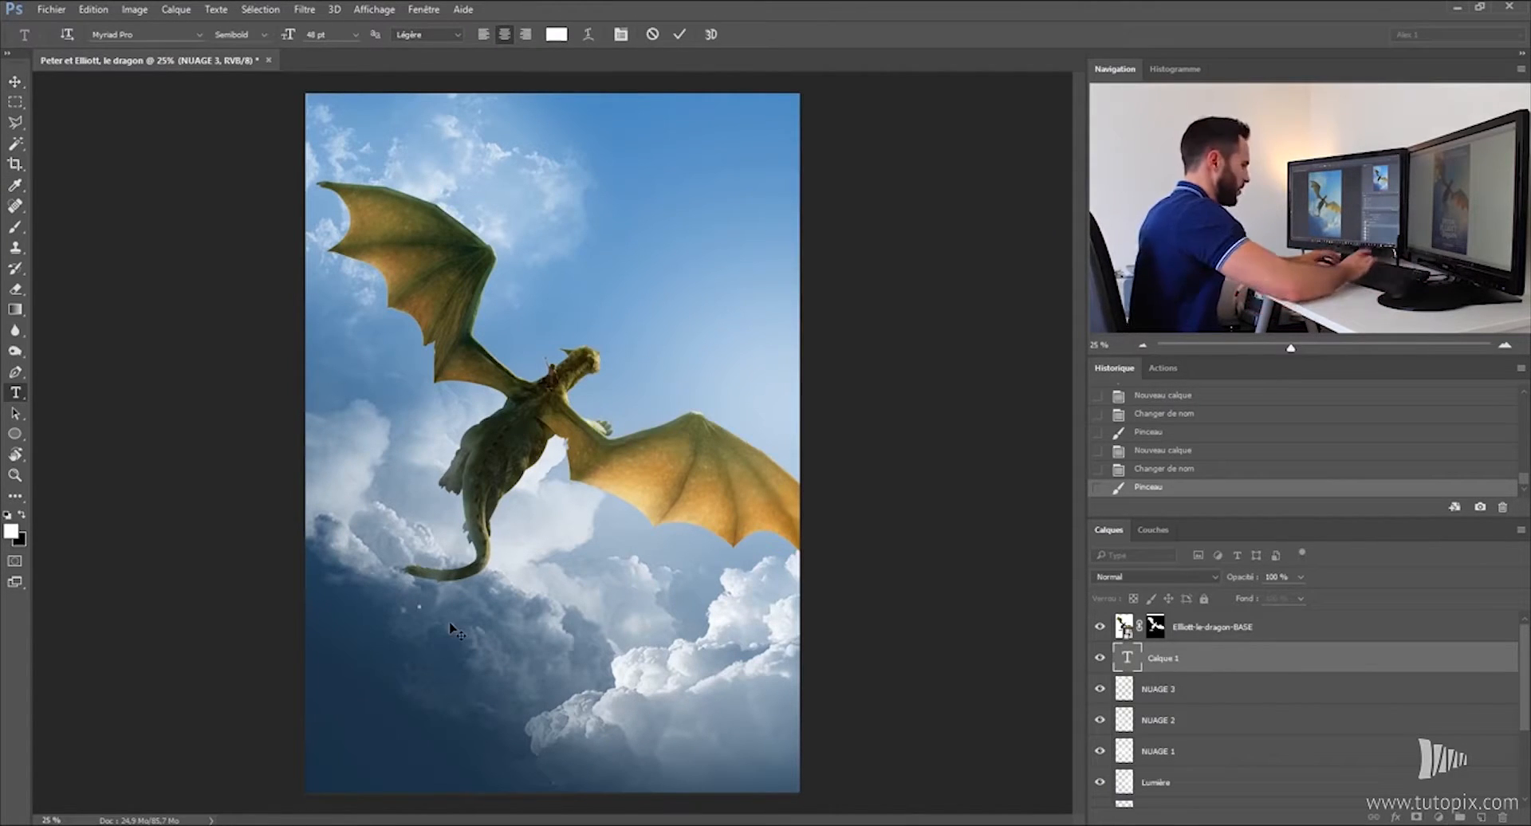
type("Peter et")
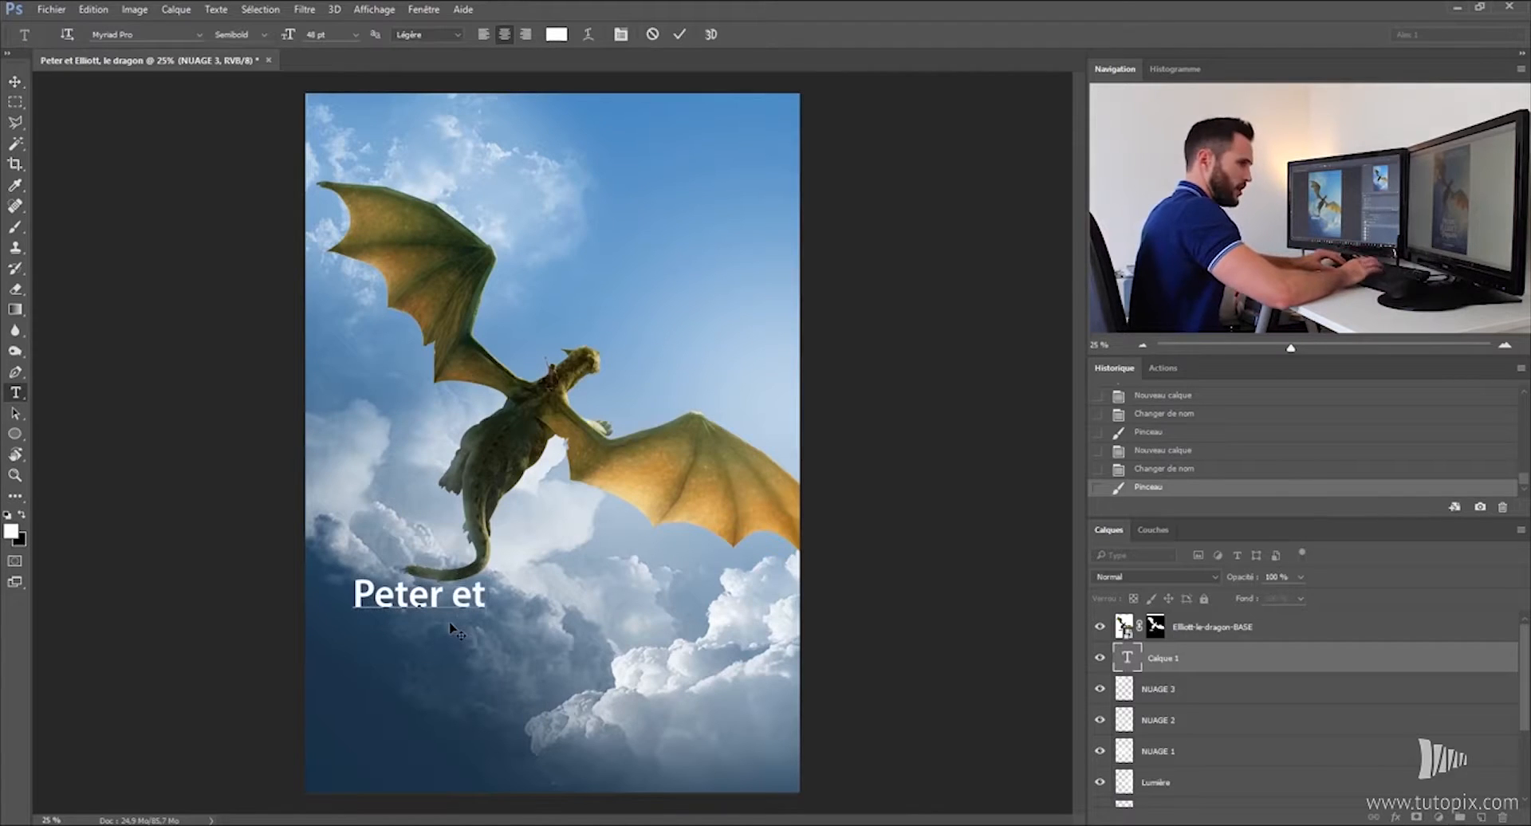
key("Return")
type("Elli")
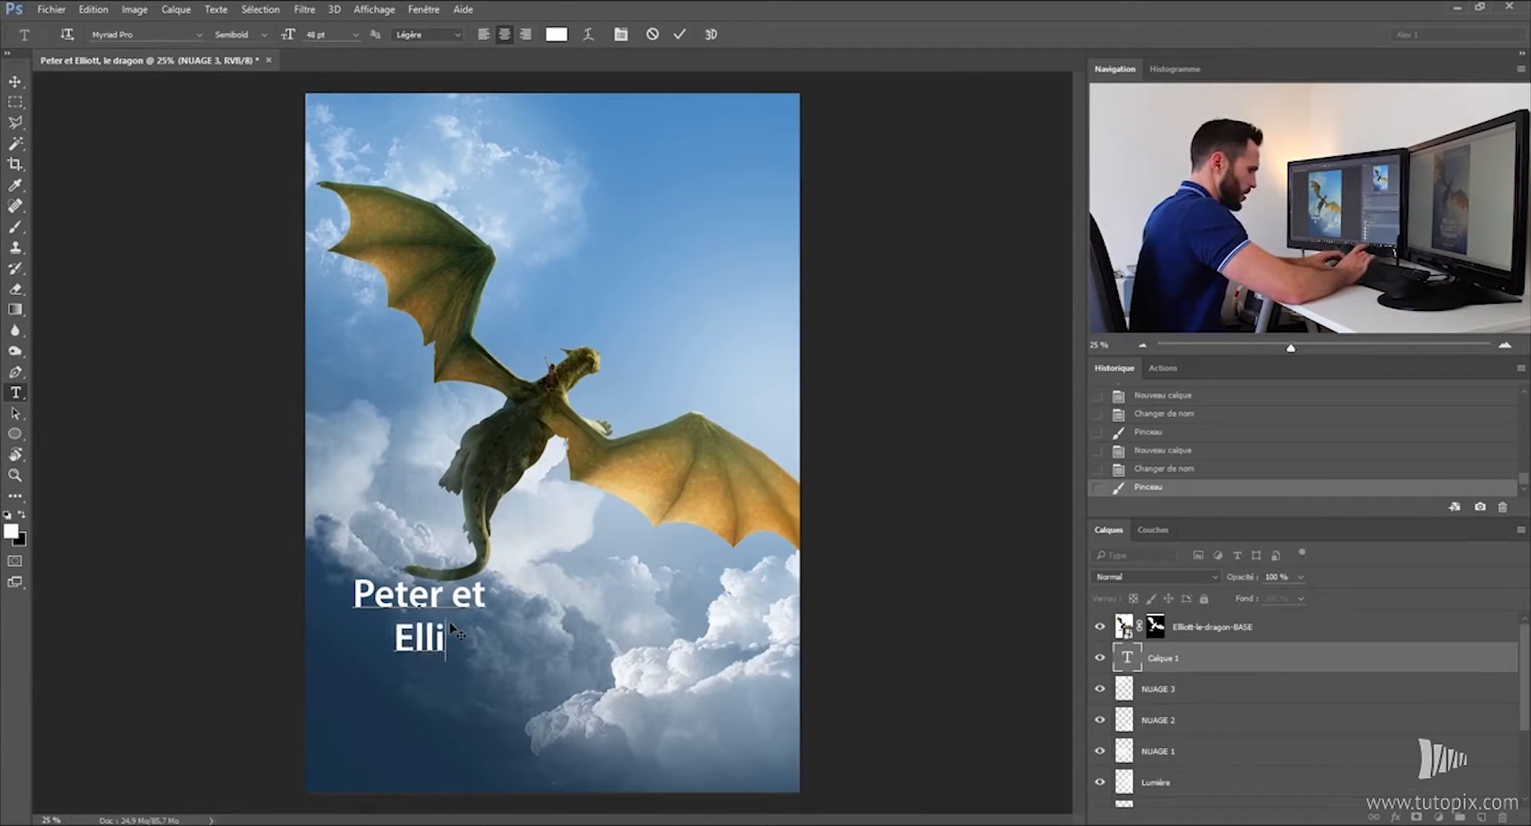
type("ott")
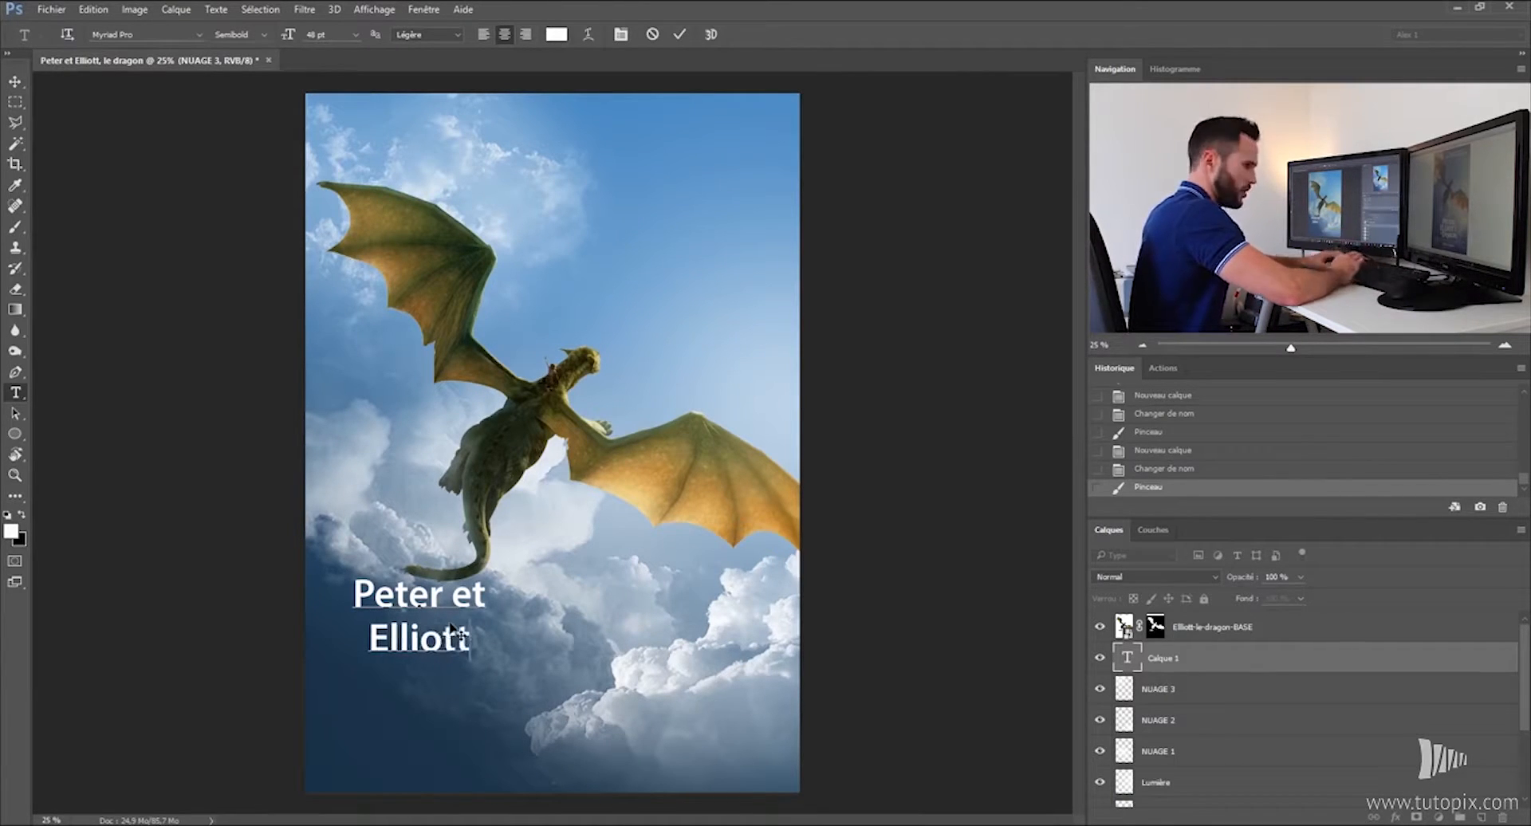
key("Return")
type("le Dragon")
left_click(13, 81)
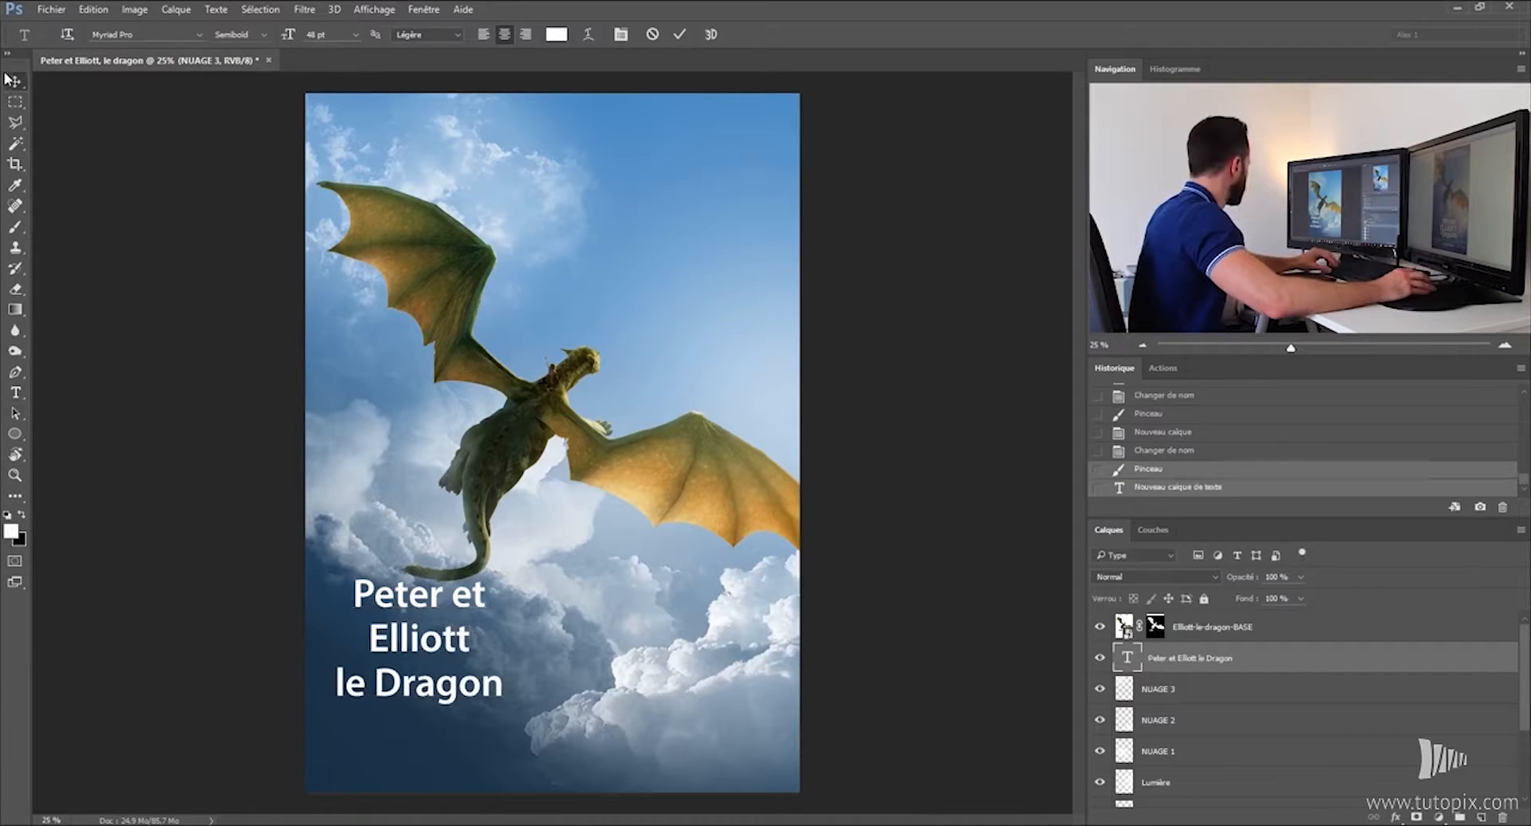
left_click_drag(430, 637, 561, 659)
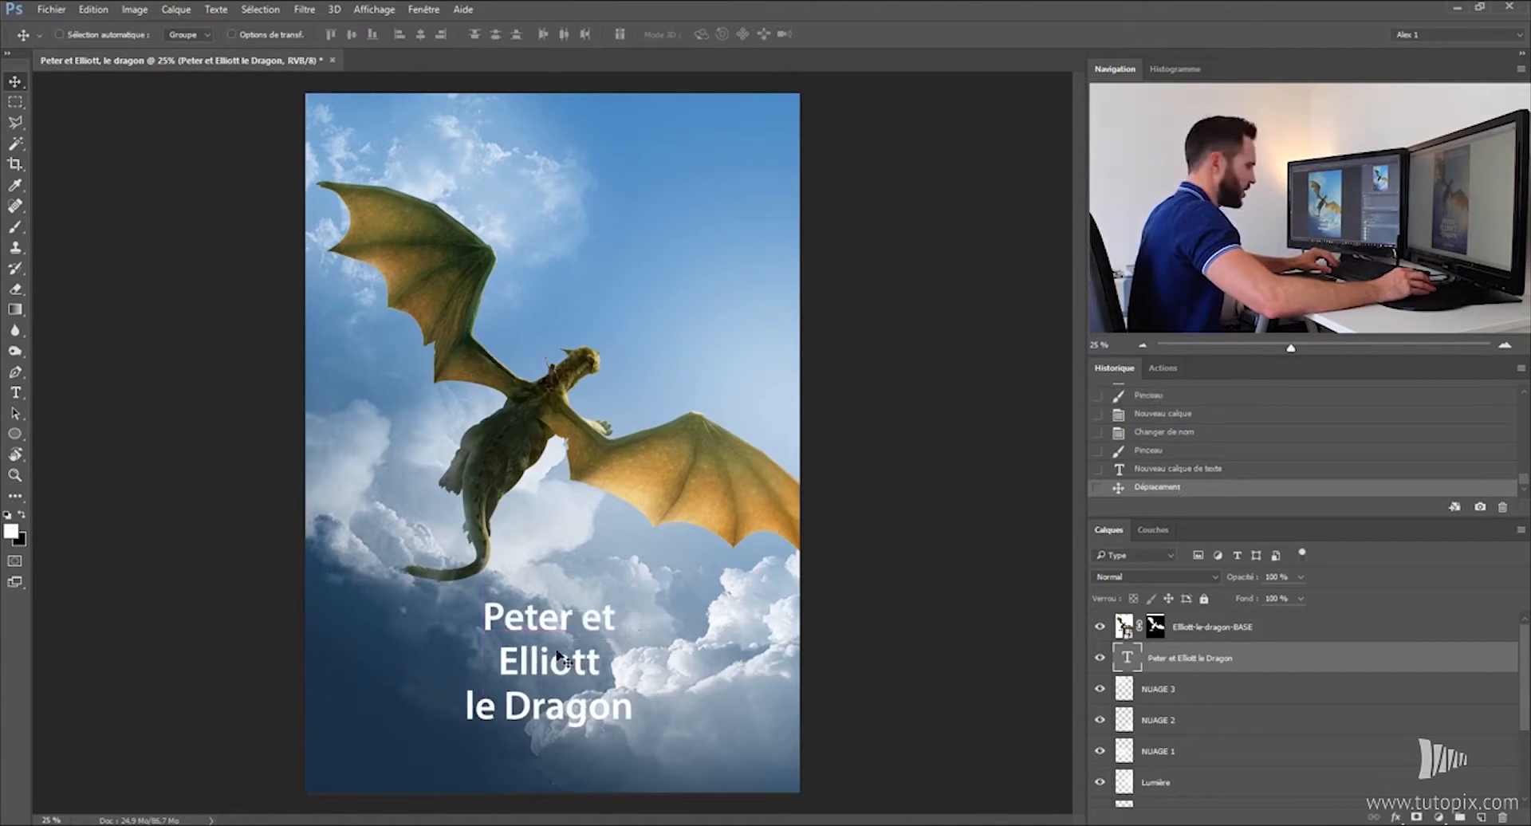
Set the word "Peter" in the title to 72 pt.
left_click_drag(1290, 348, 1306, 347)
left_click_drag(687, 581, 702, 532)
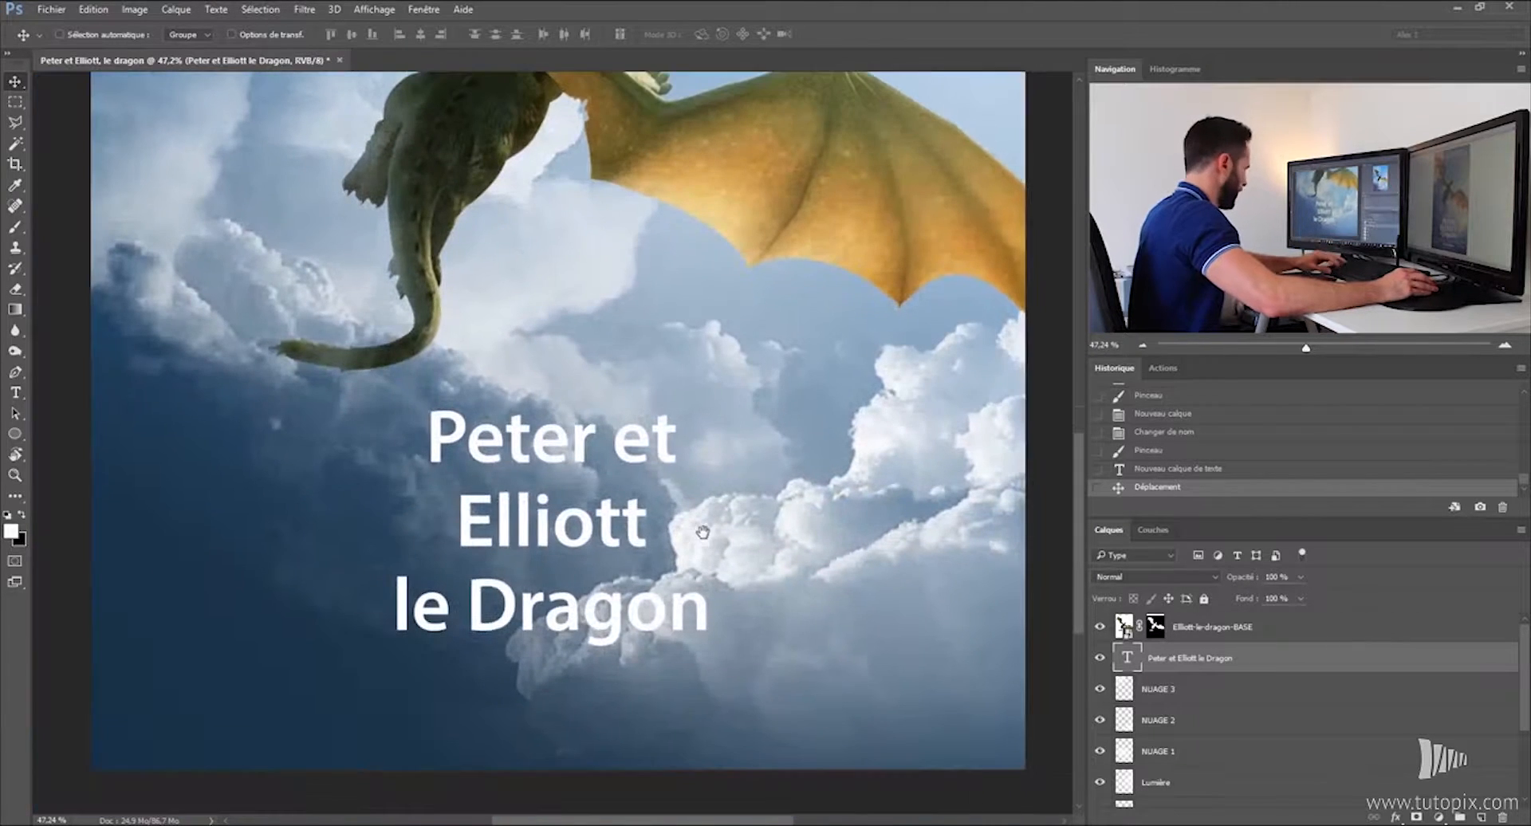
key("t")
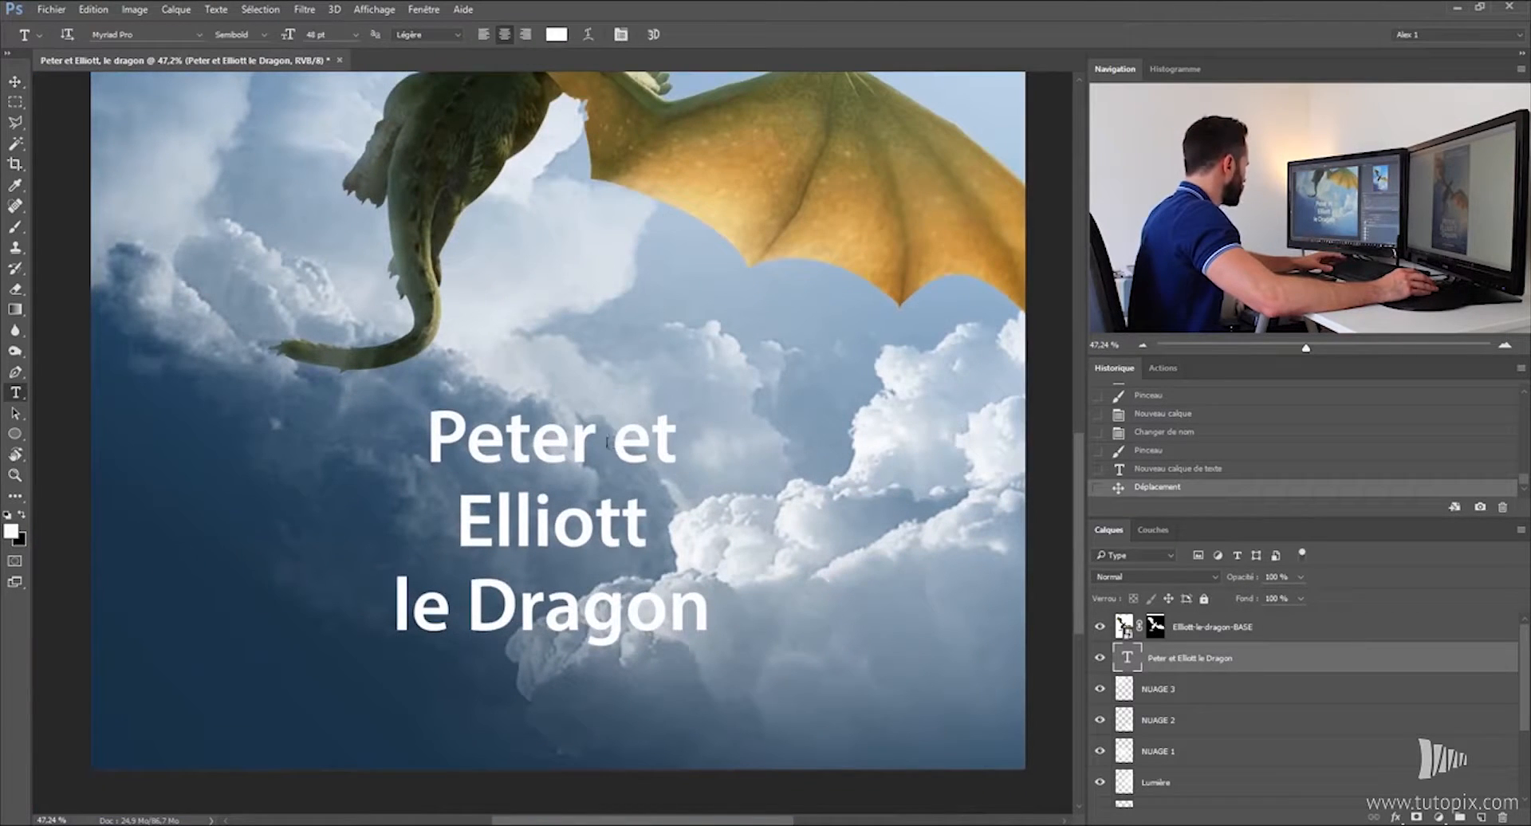
left_click_drag(606, 441, 425, 440)
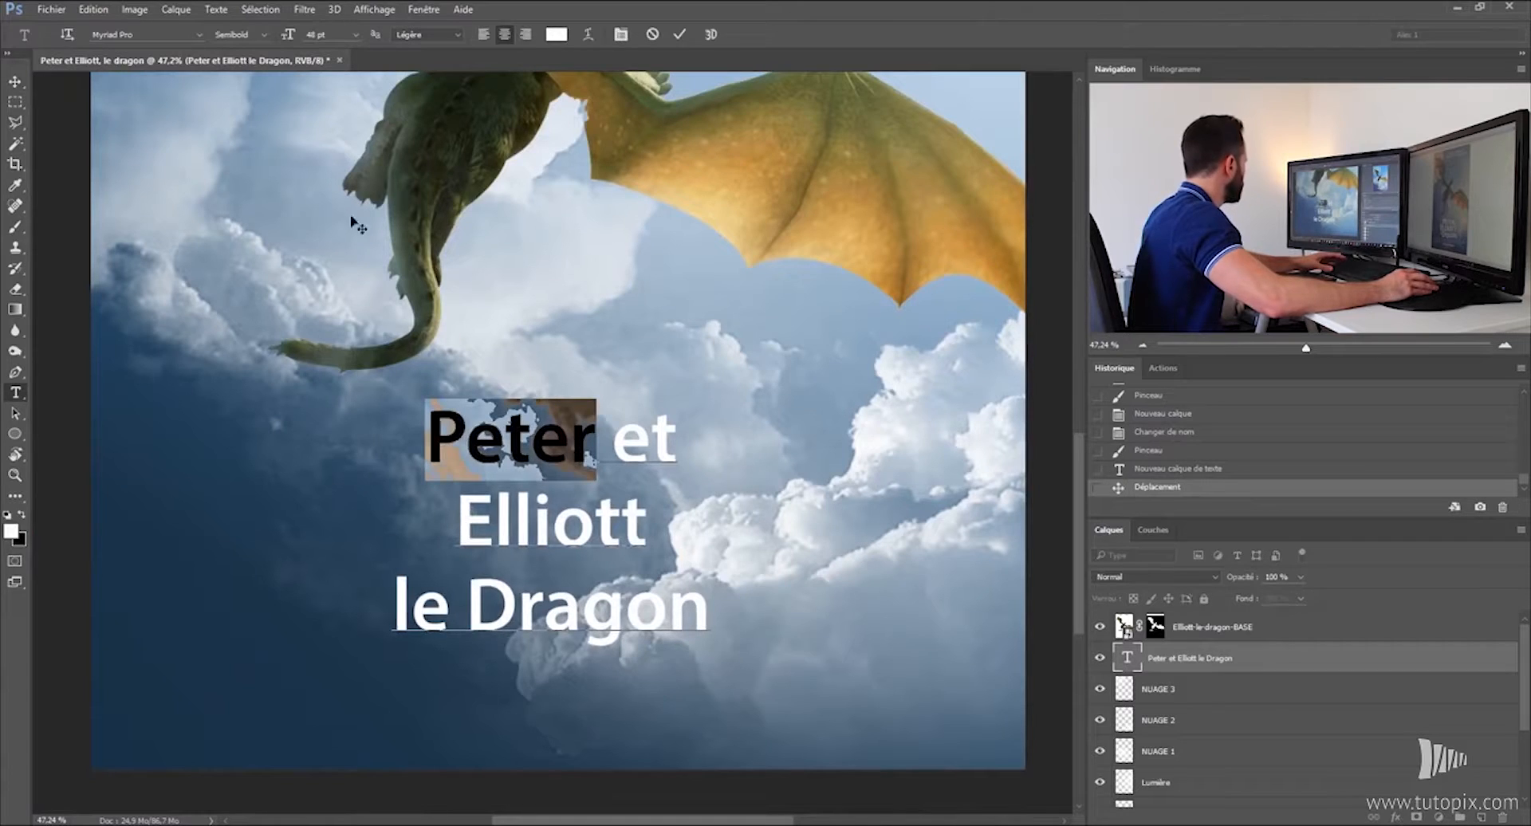
left_click(356, 36)
left_click(361, 321)
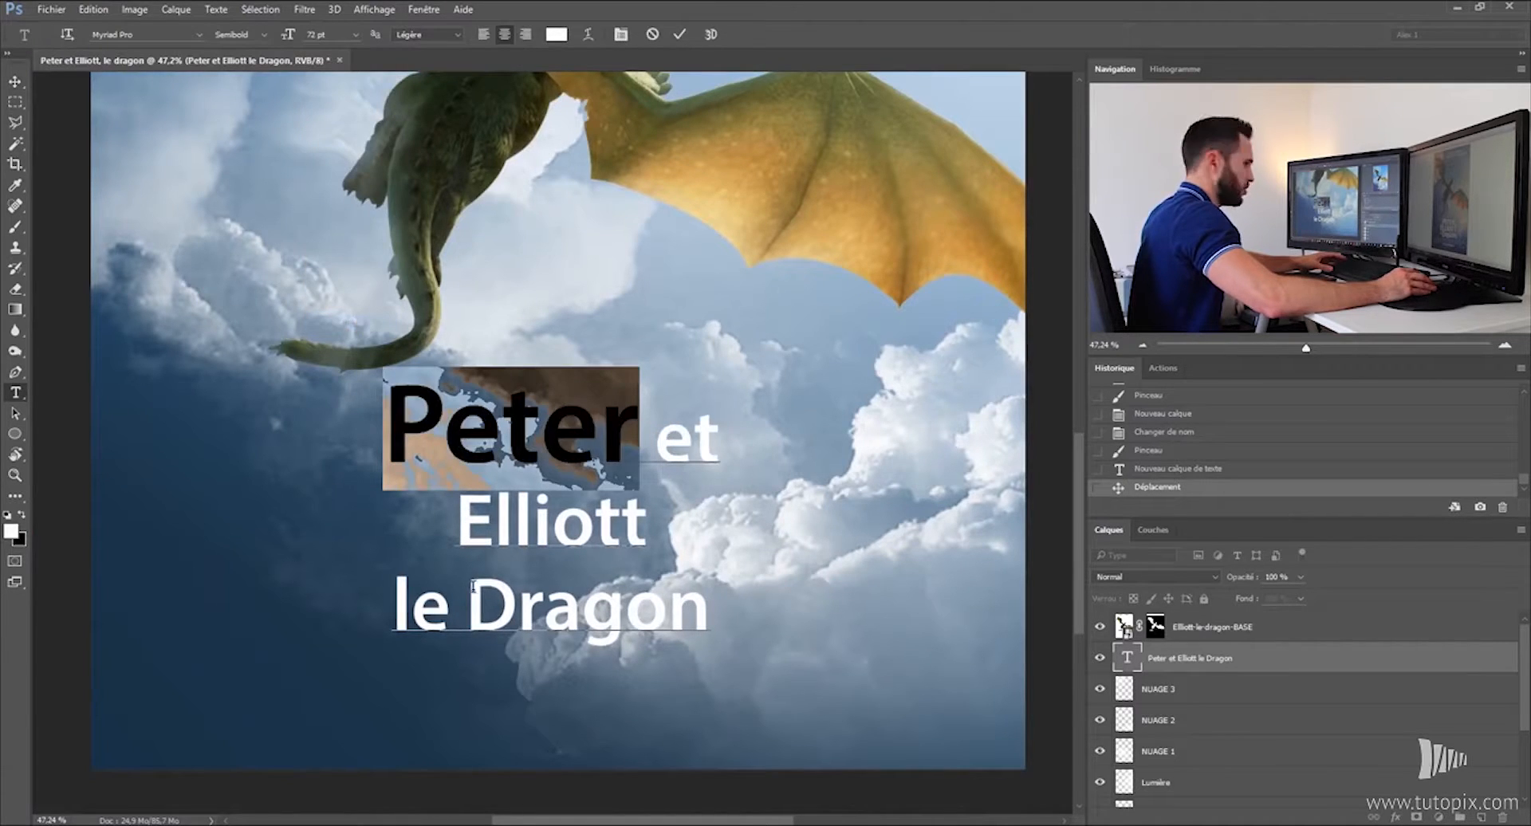
Set the title words "Elliott" and "Dragon" to 72 pt and move the title up and slightly left, close beneath the dragon.
left_click_drag(466, 520, 715, 529)
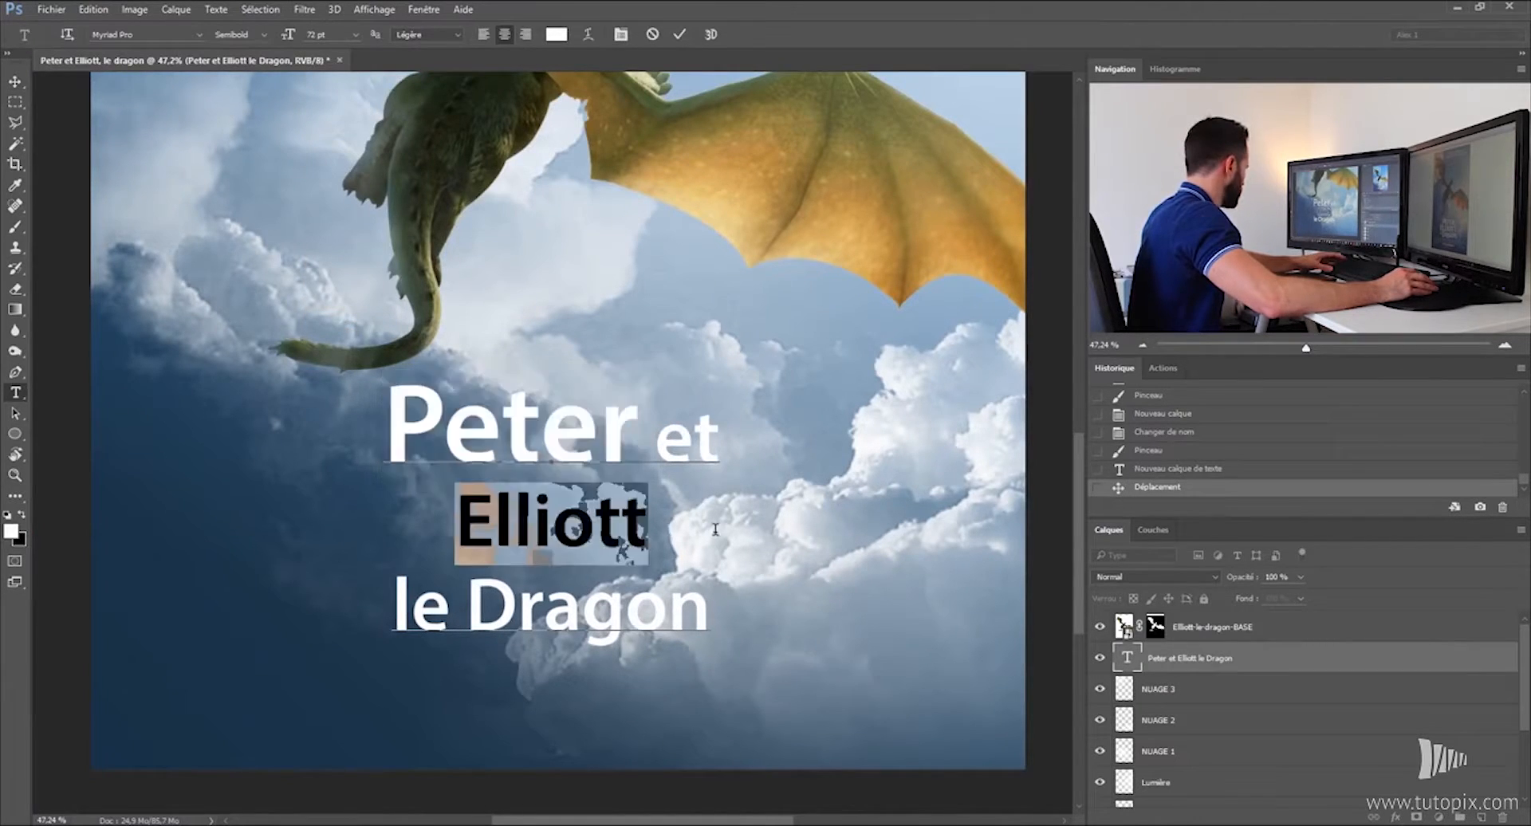
left_click(356, 36)
left_click(360, 321)
left_click_drag(471, 661, 777, 679)
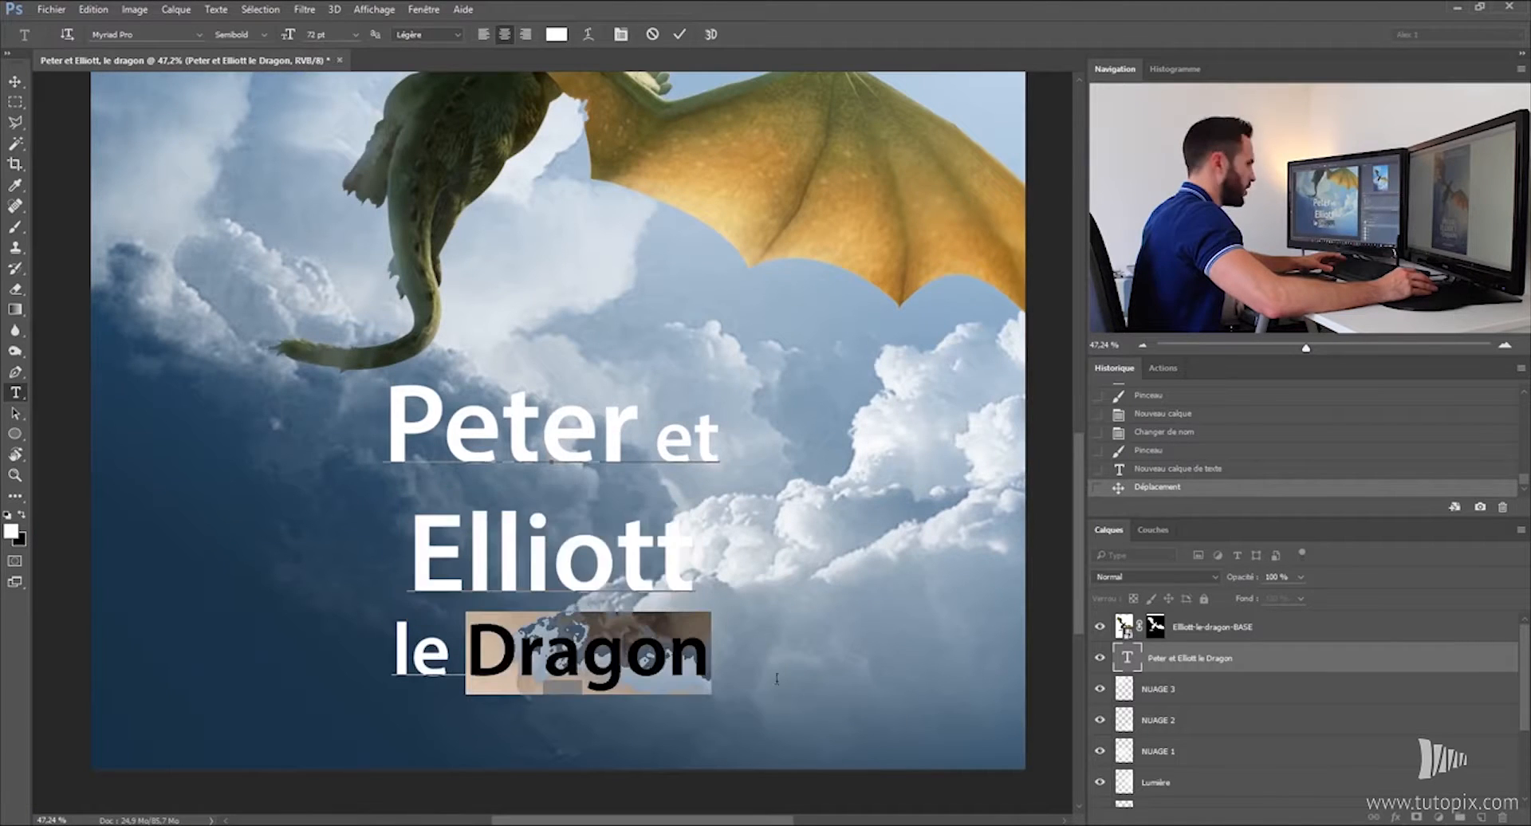
left_click(357, 36)
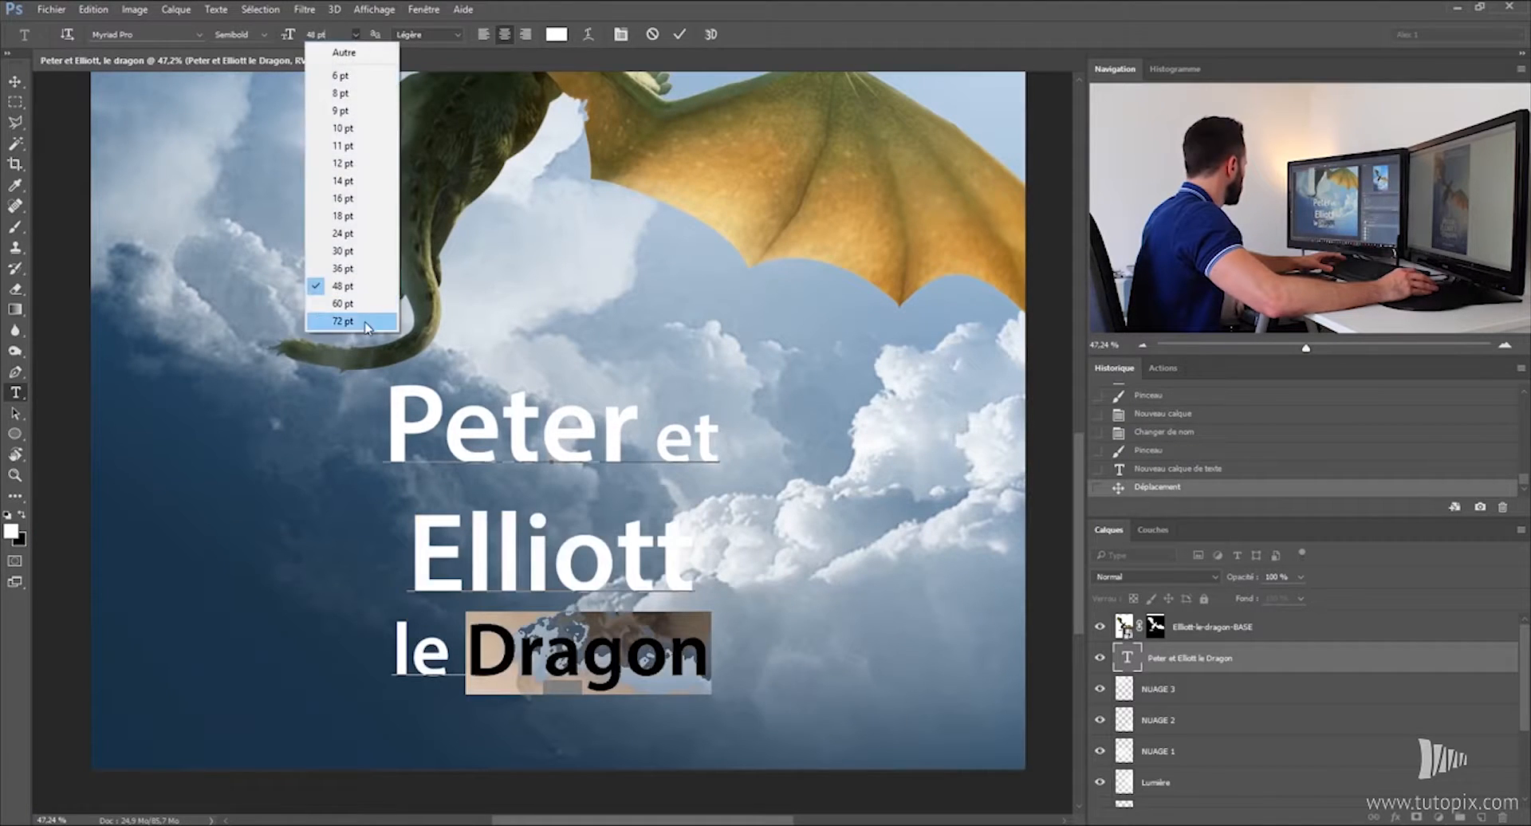
left_click(361, 321)
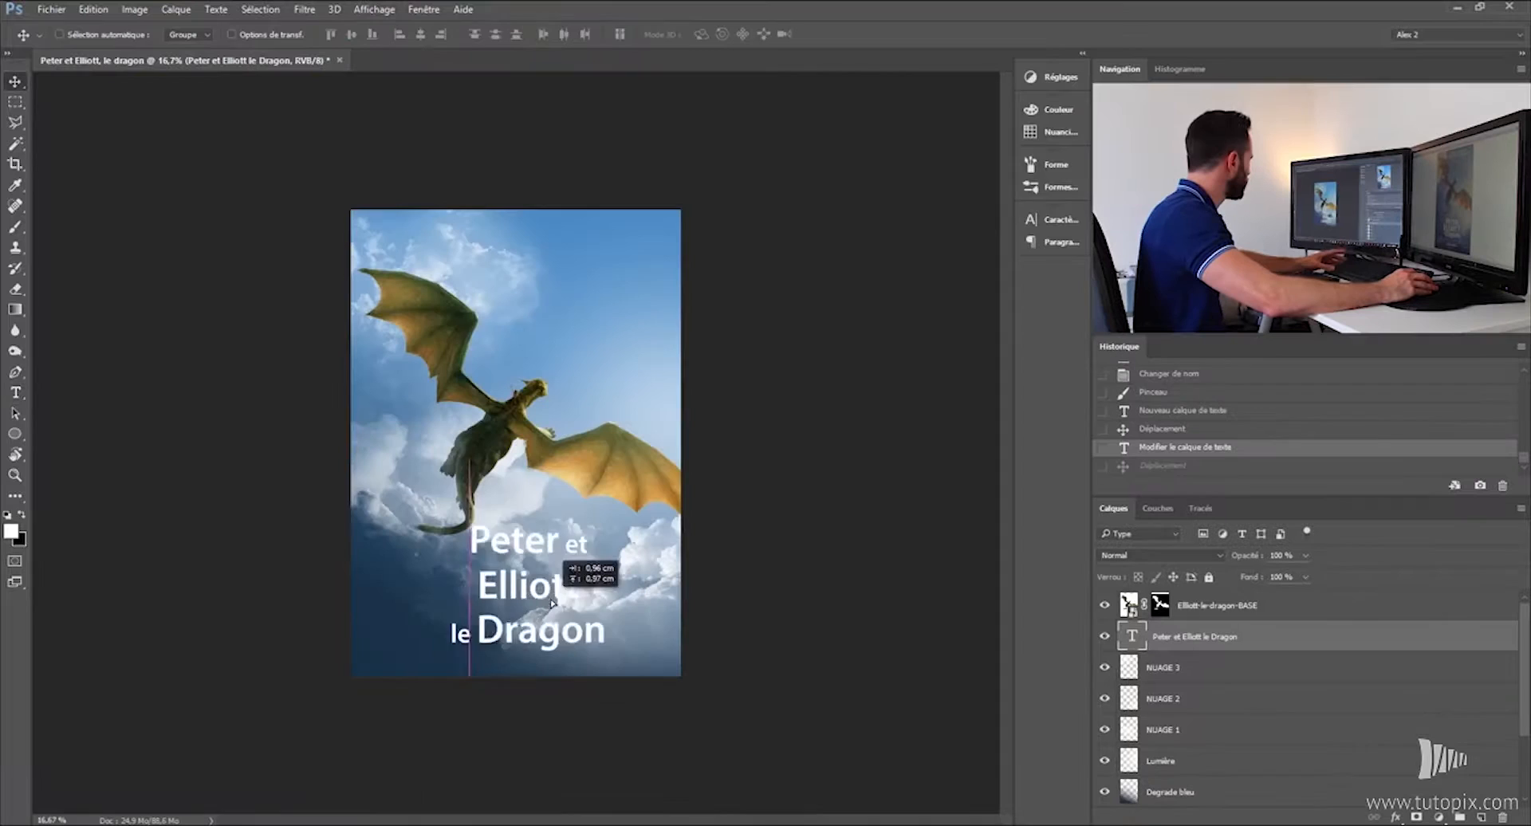
left_click_drag(551, 604, 534, 574)
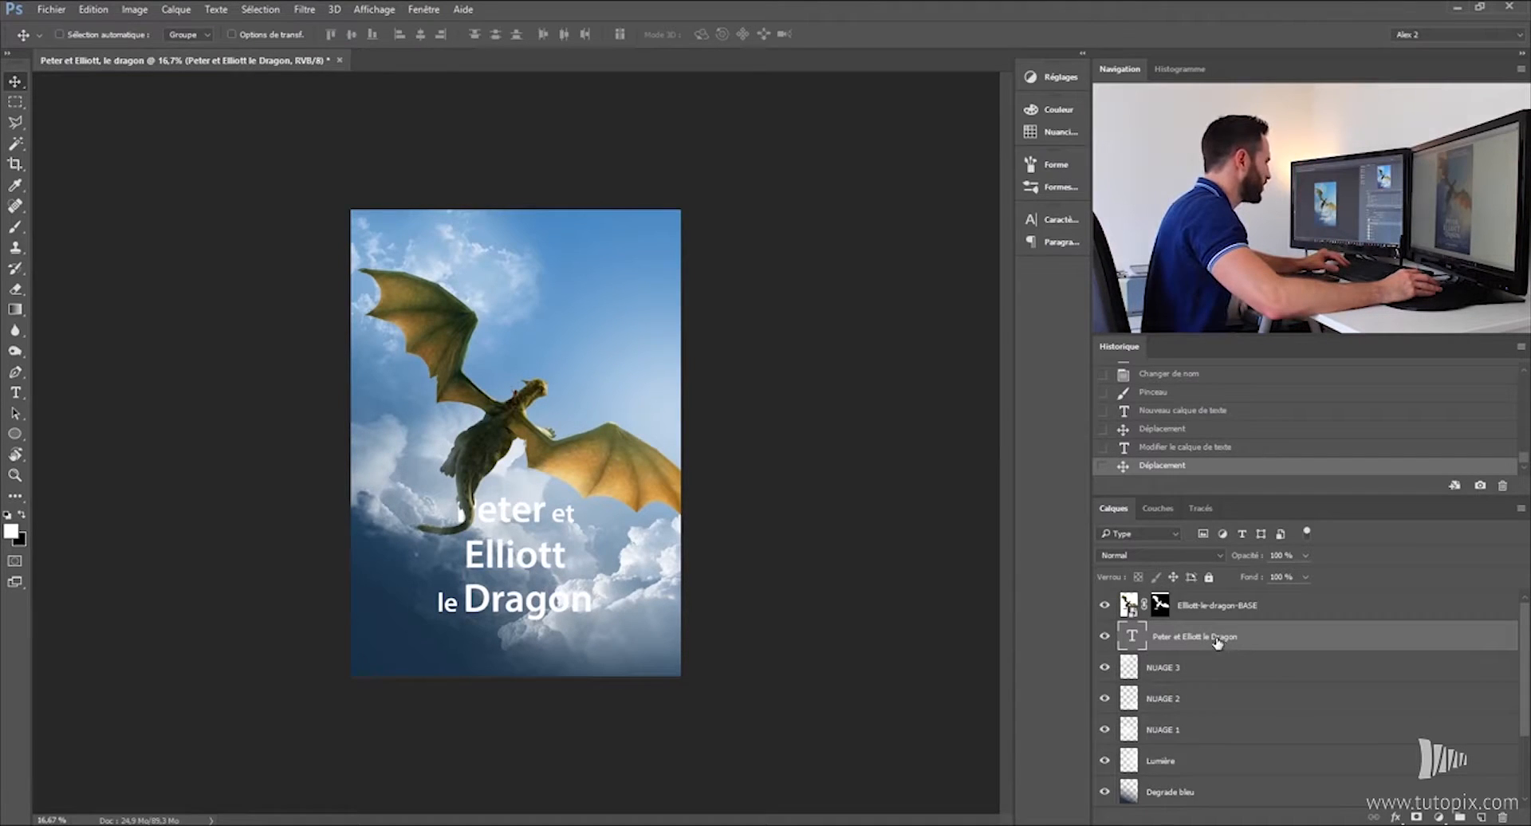
Bring the title text layer in front of the Elliott-le-dragon-BASE layer.
left_click_drag(1217, 642, 1221, 595)
key("ctrl+plus")
key("ctrl+plus")
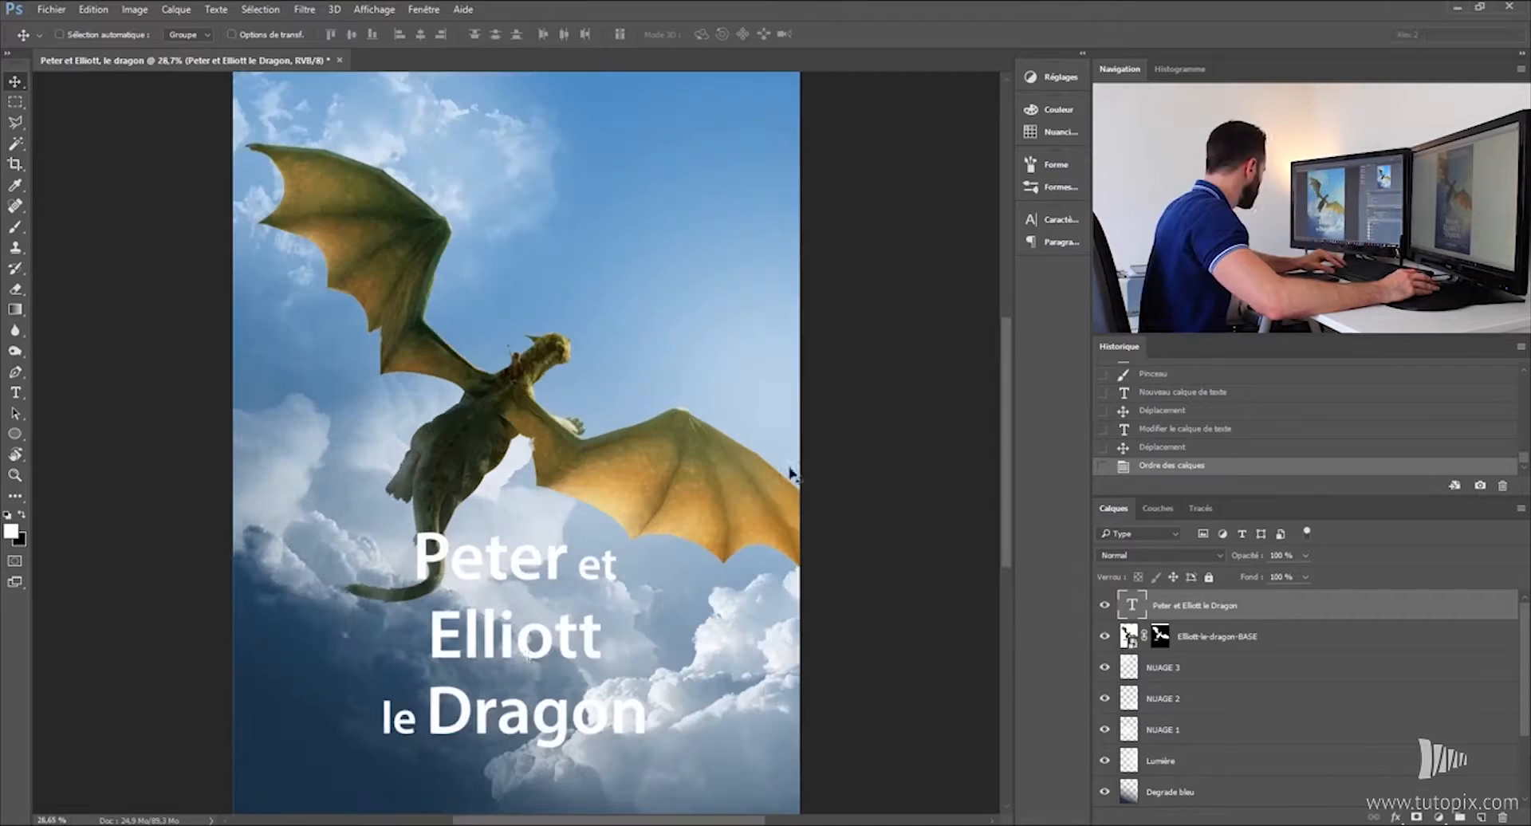
Move the title slightly down beneath the dragon's body and reduce the space before the "Elliott" line to even out the line spacing.
left_click_drag(516, 727, 569, 577)
mouse_move(569, 488)
left_mouse_down()
mouse_move(570, 530)
mouse_move(569, 499)
left_mouse_up()
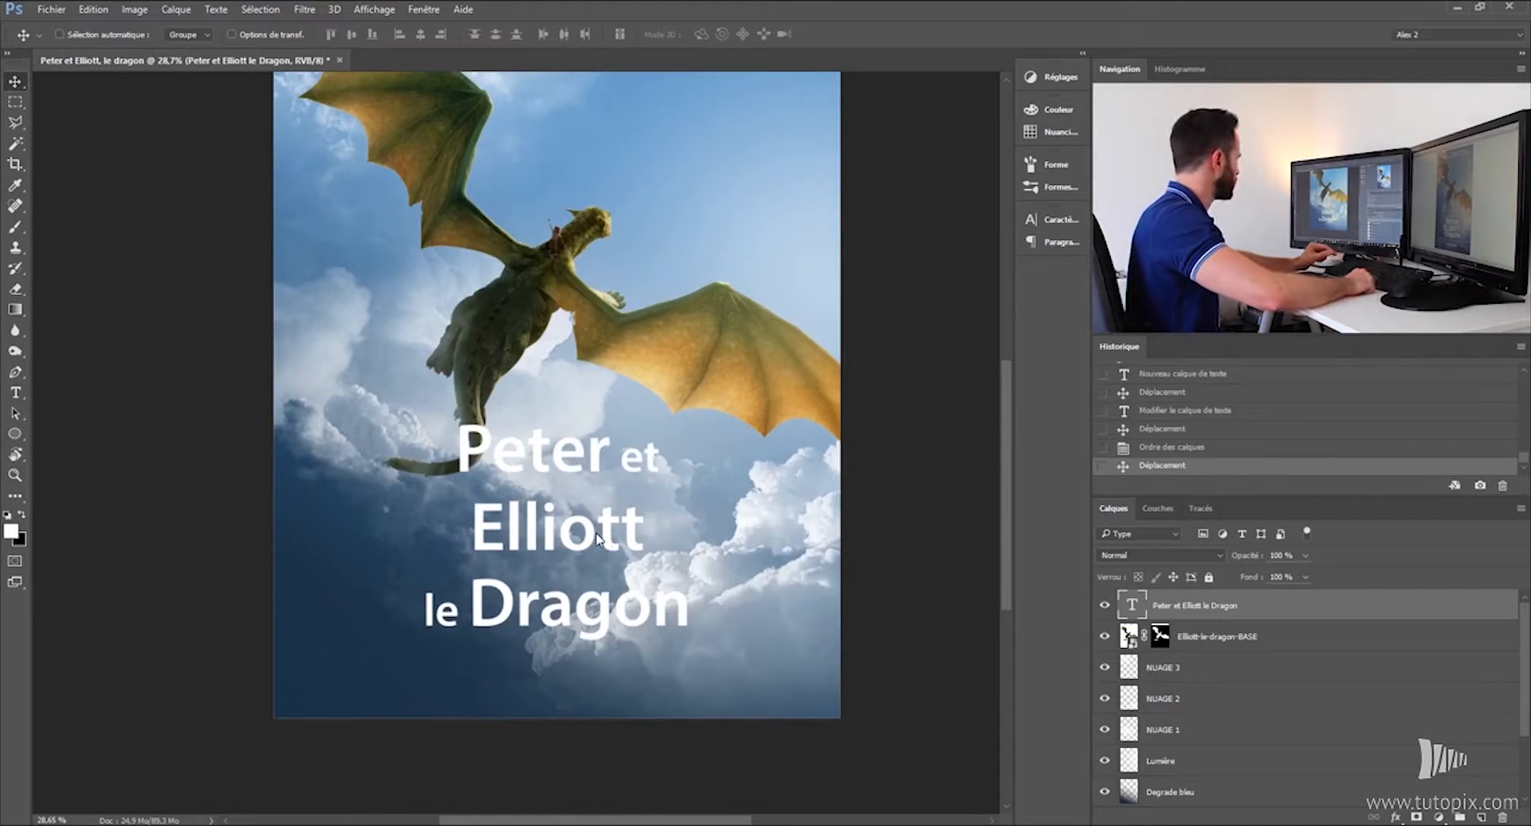
key("shift+Down")
key("shift+Down")
key("shift+Down")
key("shift+Down")
key("shift+Down")
key("shift+Down")
key("shift+Down")
key("shift+Down")
key("shift+Down")
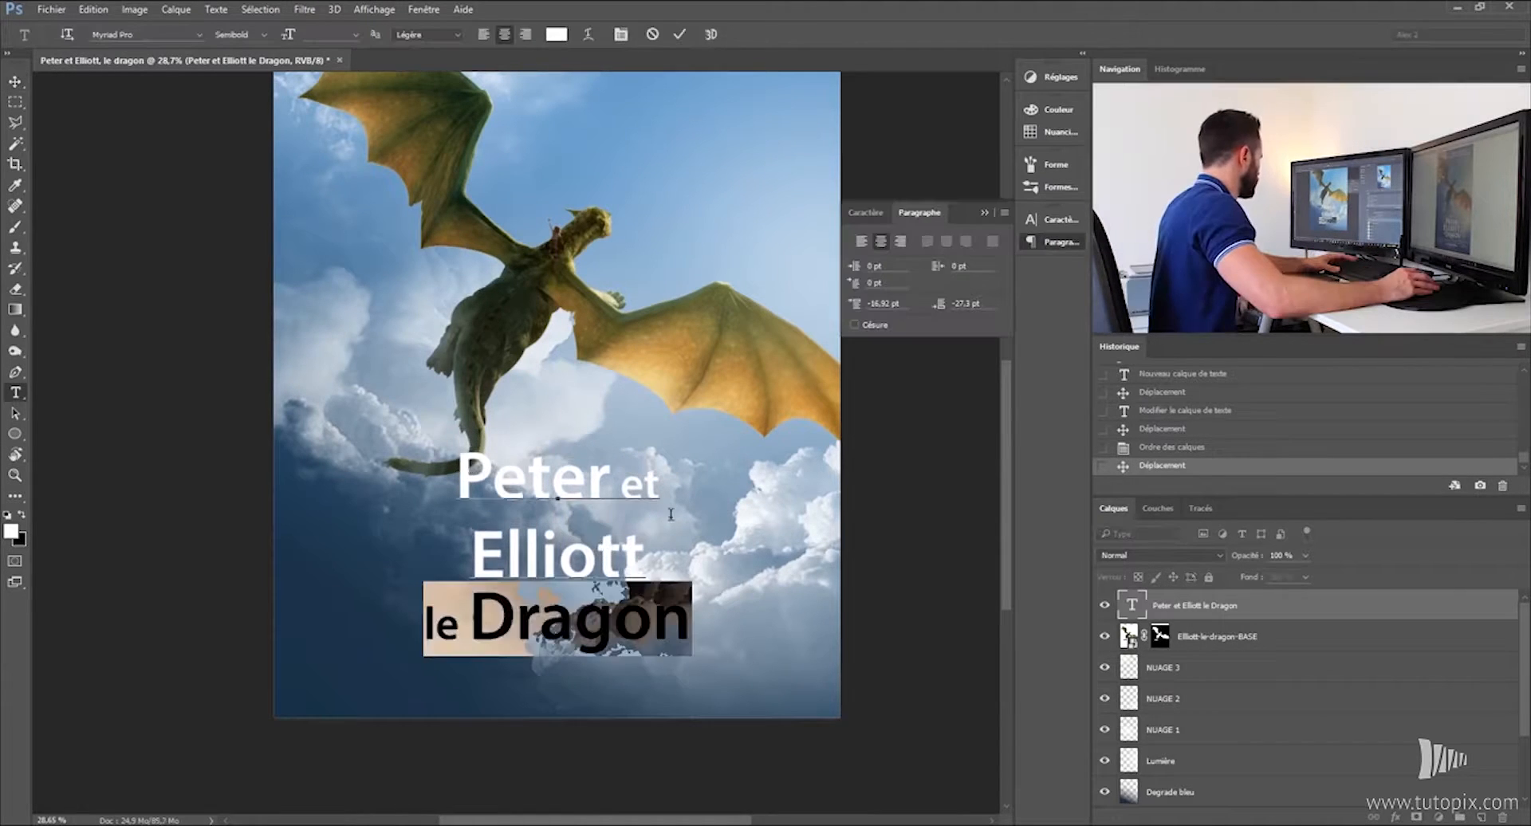
left_click_drag(446, 546, 694, 564)
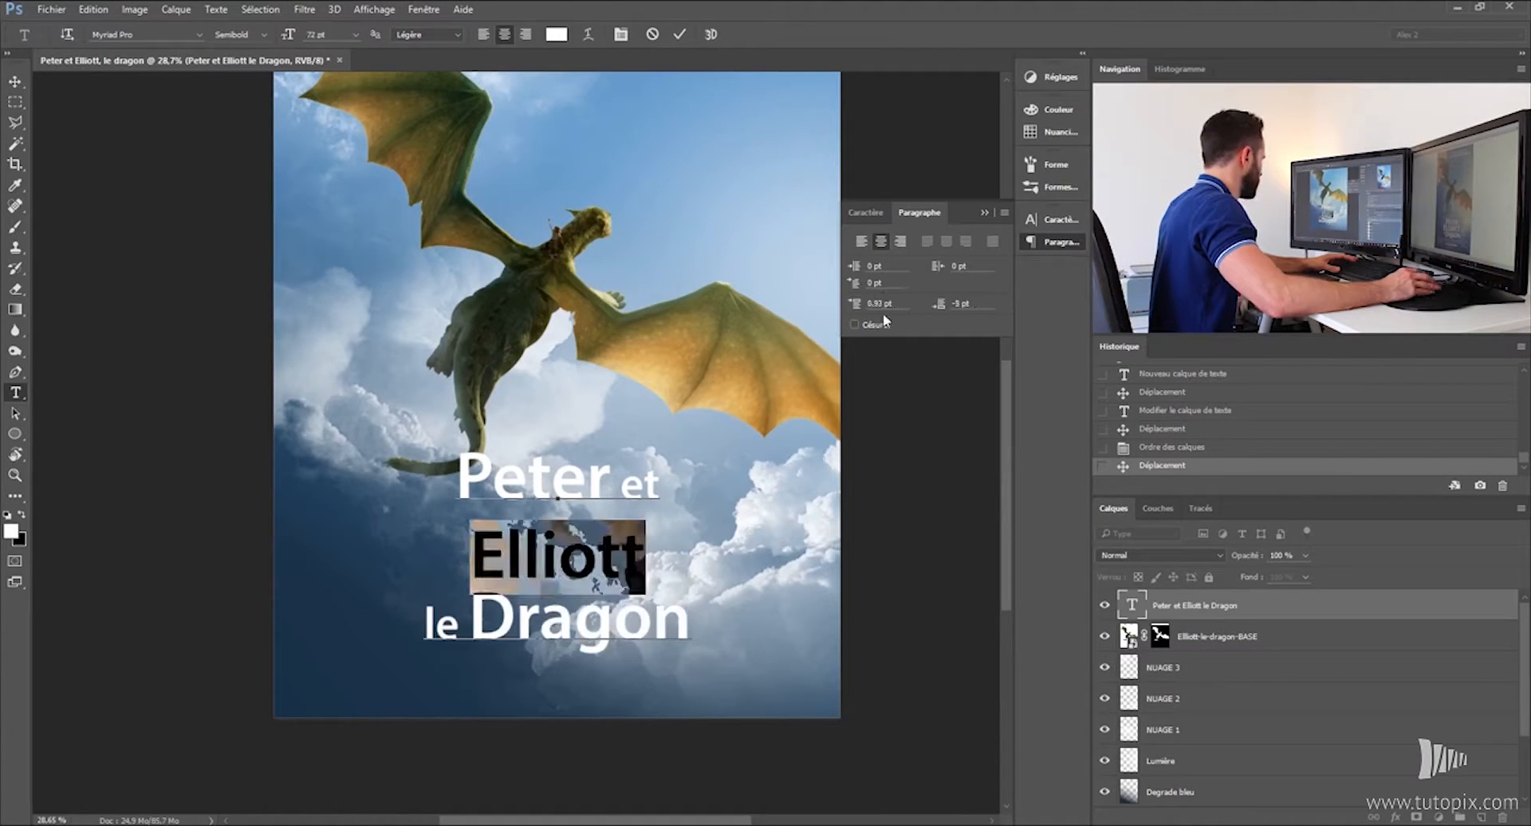
left_click_drag(873, 313, 513, 301)
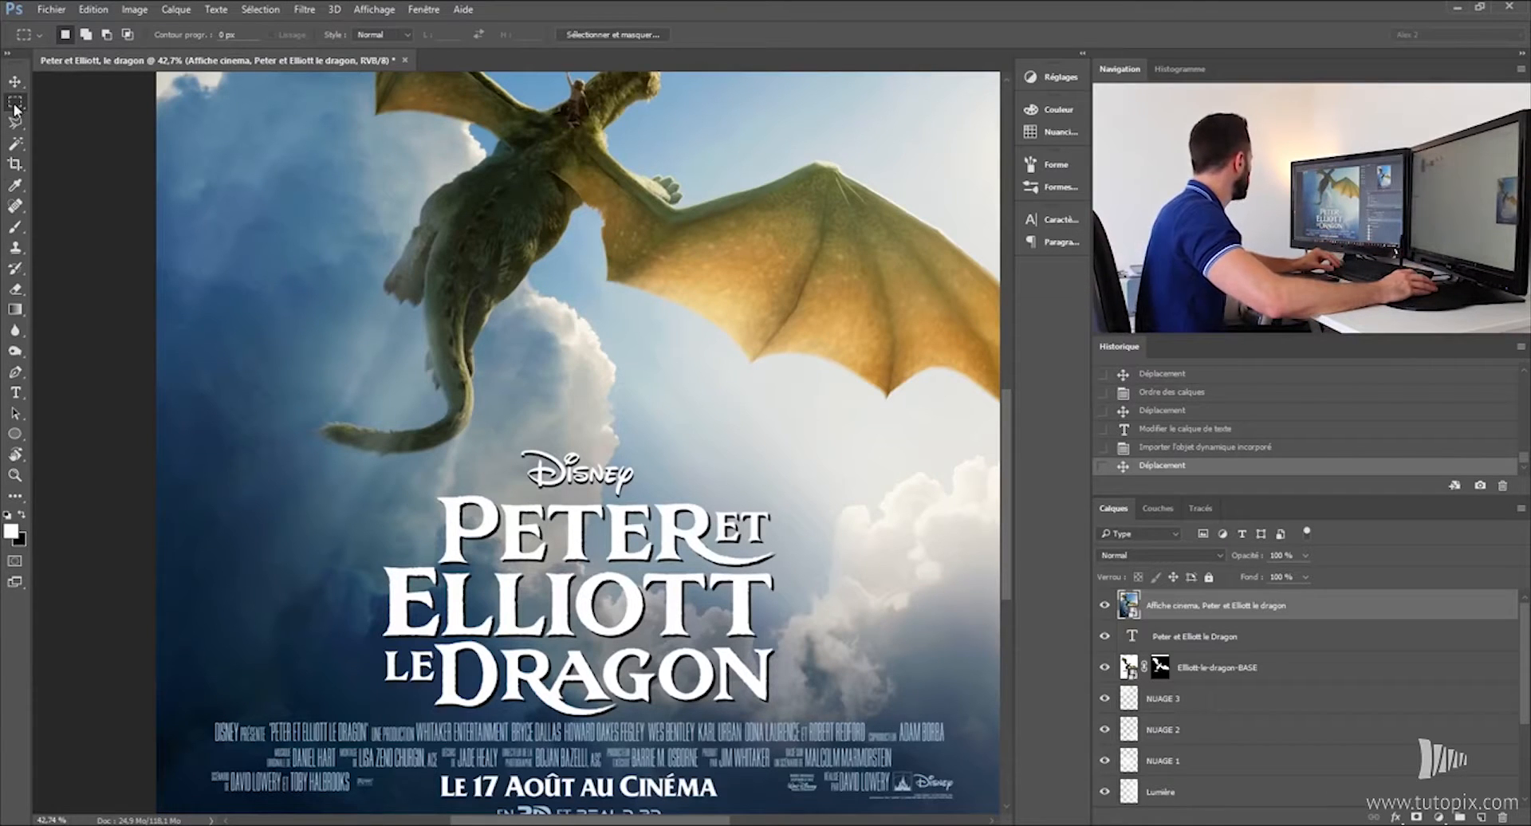
Select the title on the reference cinema poster with a rectangular marquee, subtracting the part covering the Disney logo.
left_click_drag(365, 481, 853, 721)
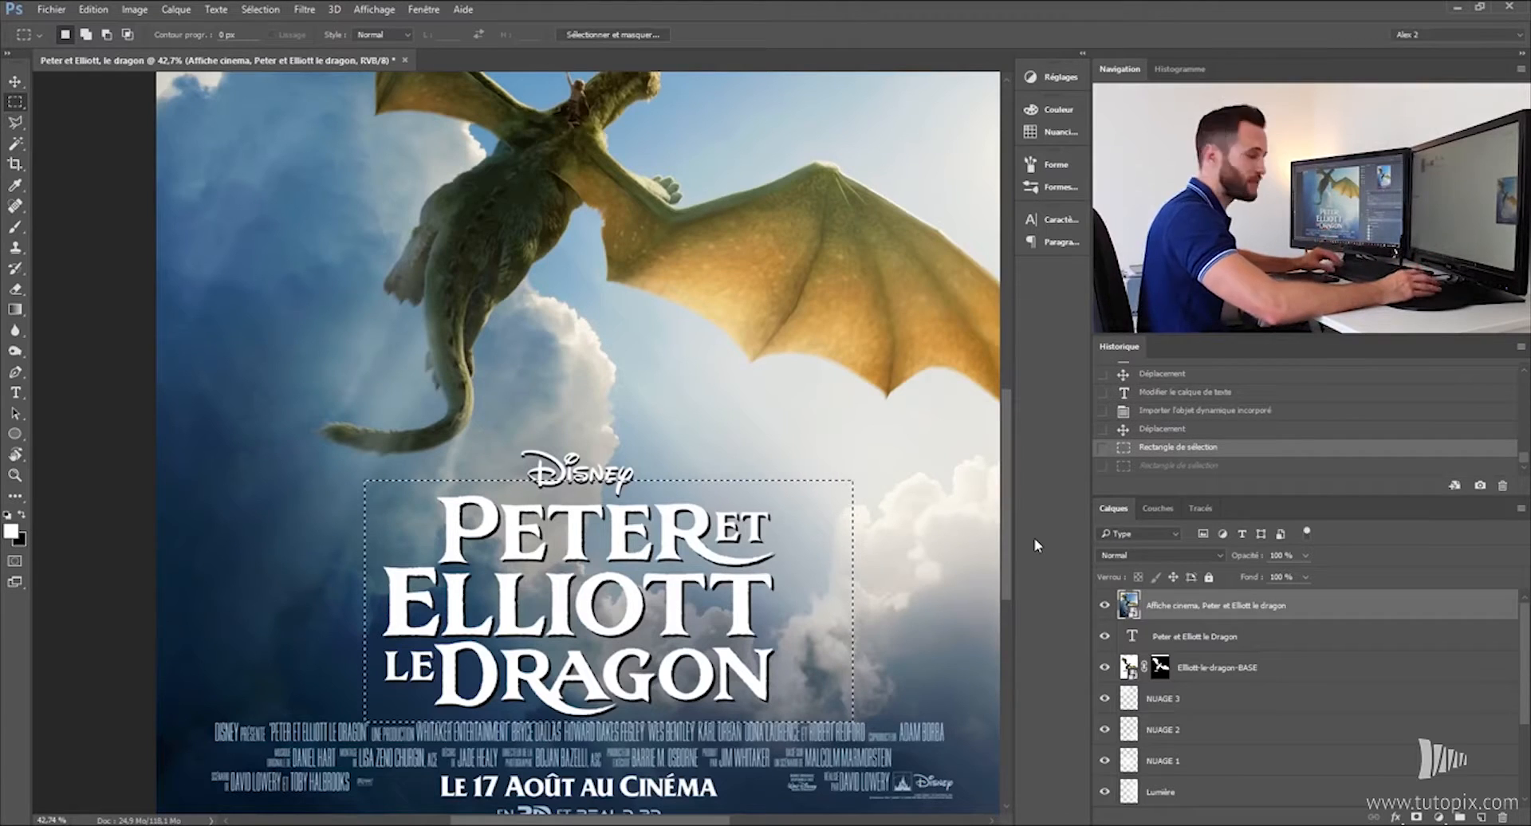
key("alt")
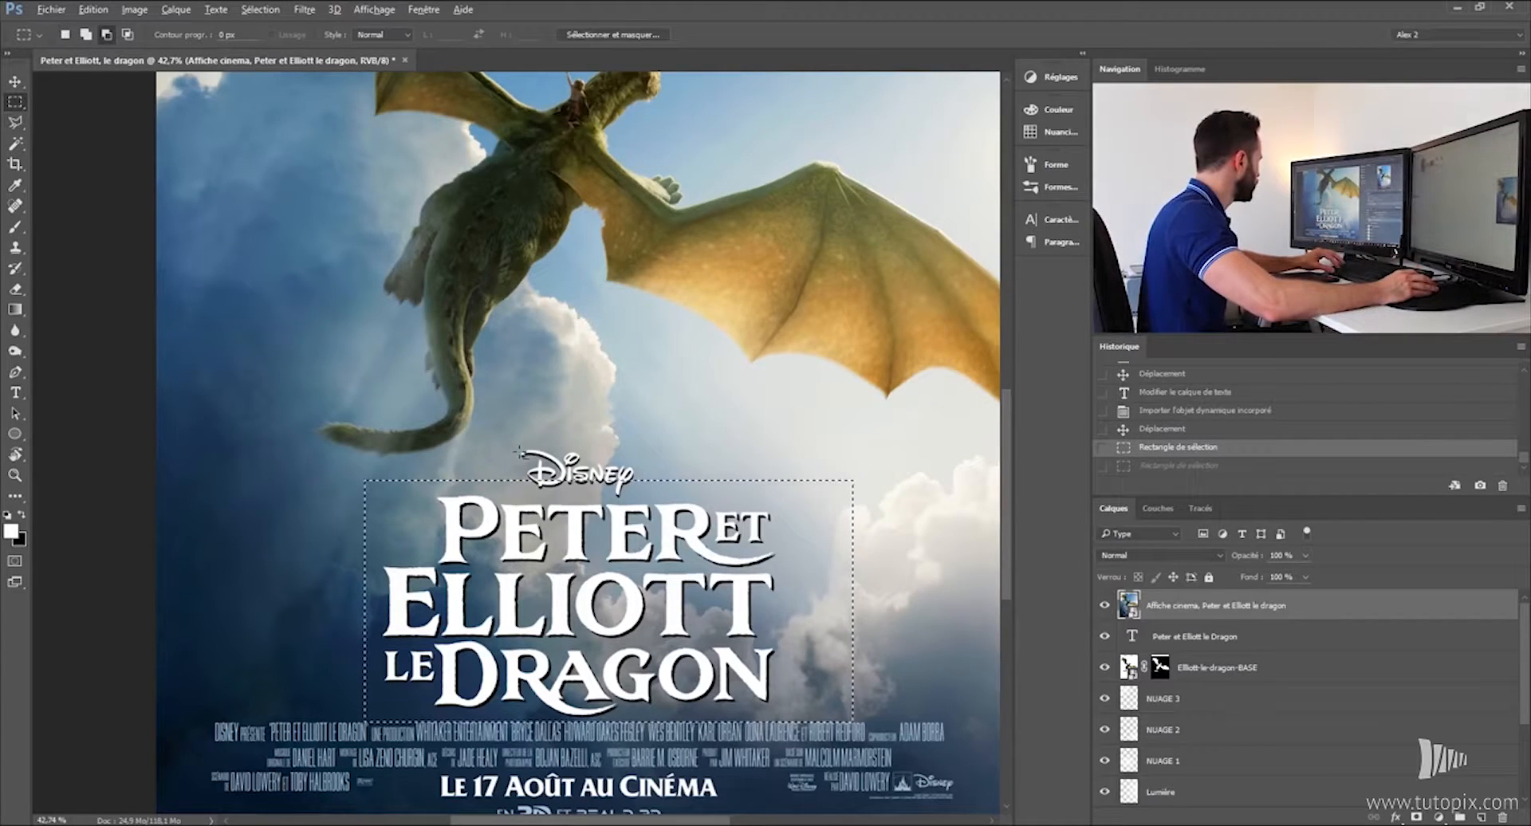
left_click_drag(518, 456, 656, 500)
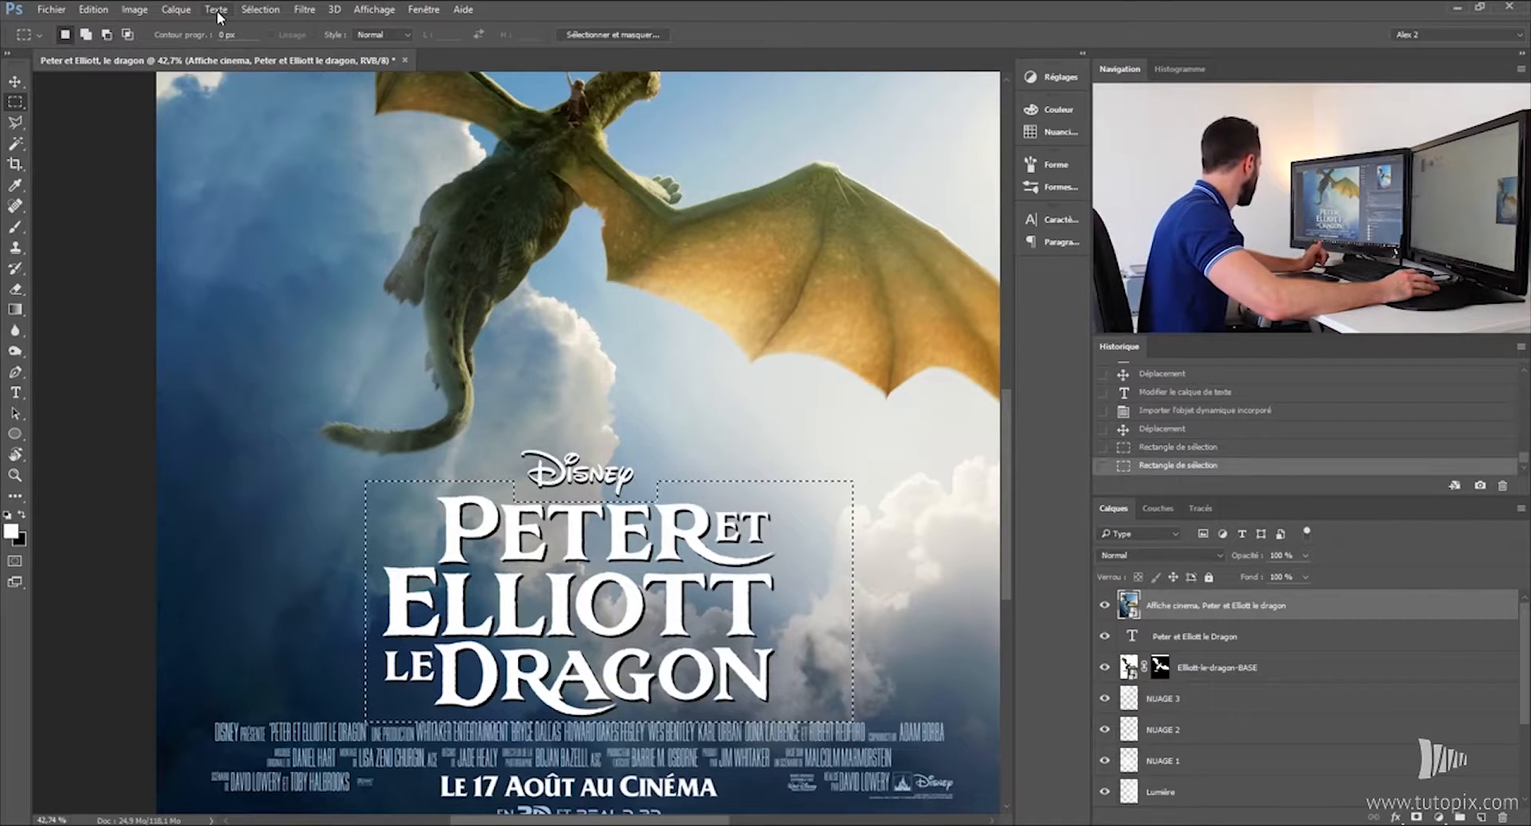
Run Match Font on the reference title and pick Flower Power Regular among the Typekit suggestions.
left_click(218, 11)
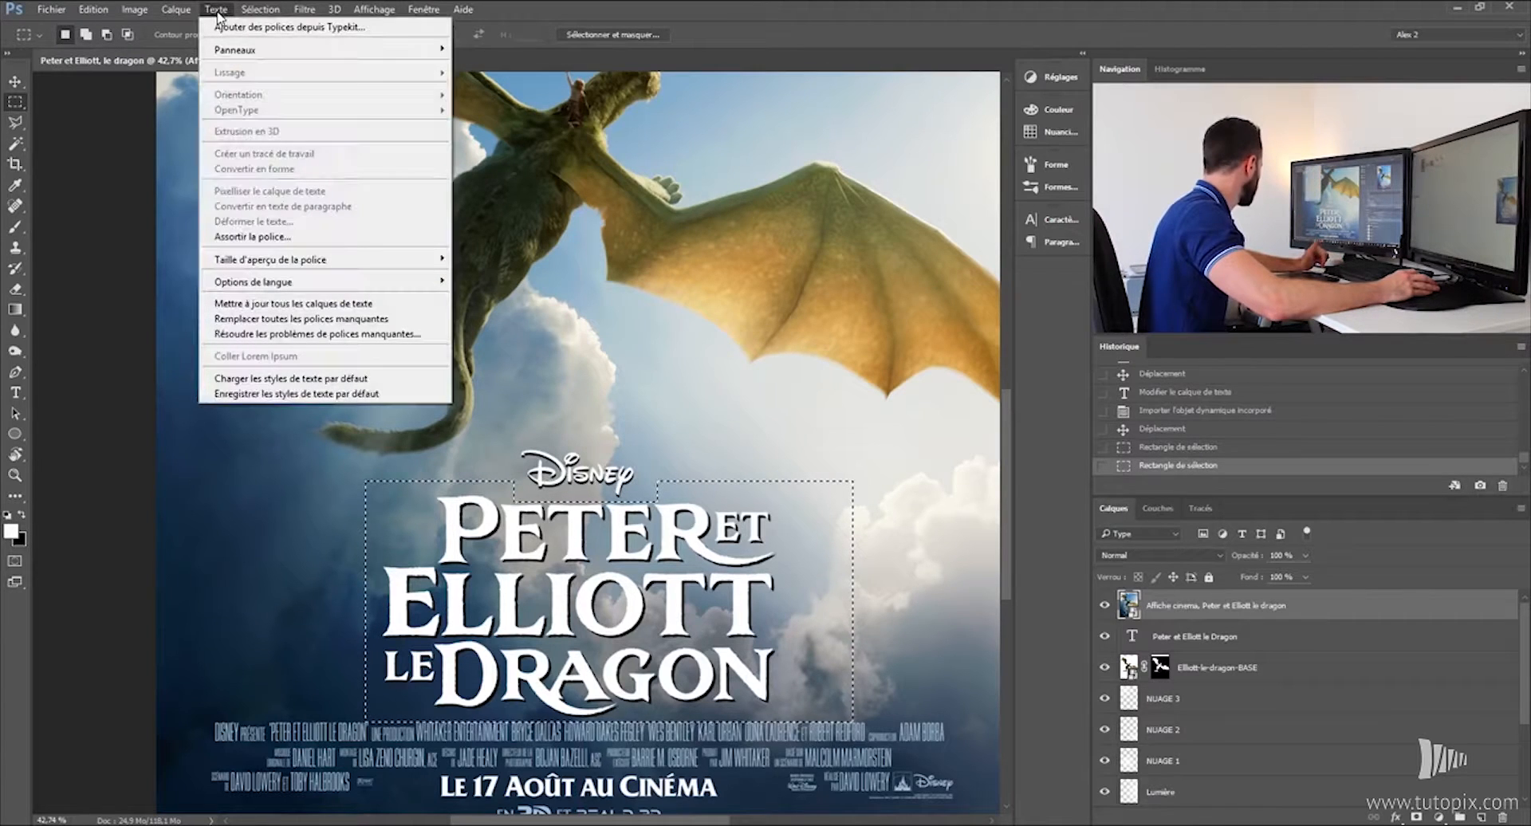
left_click(270, 236)
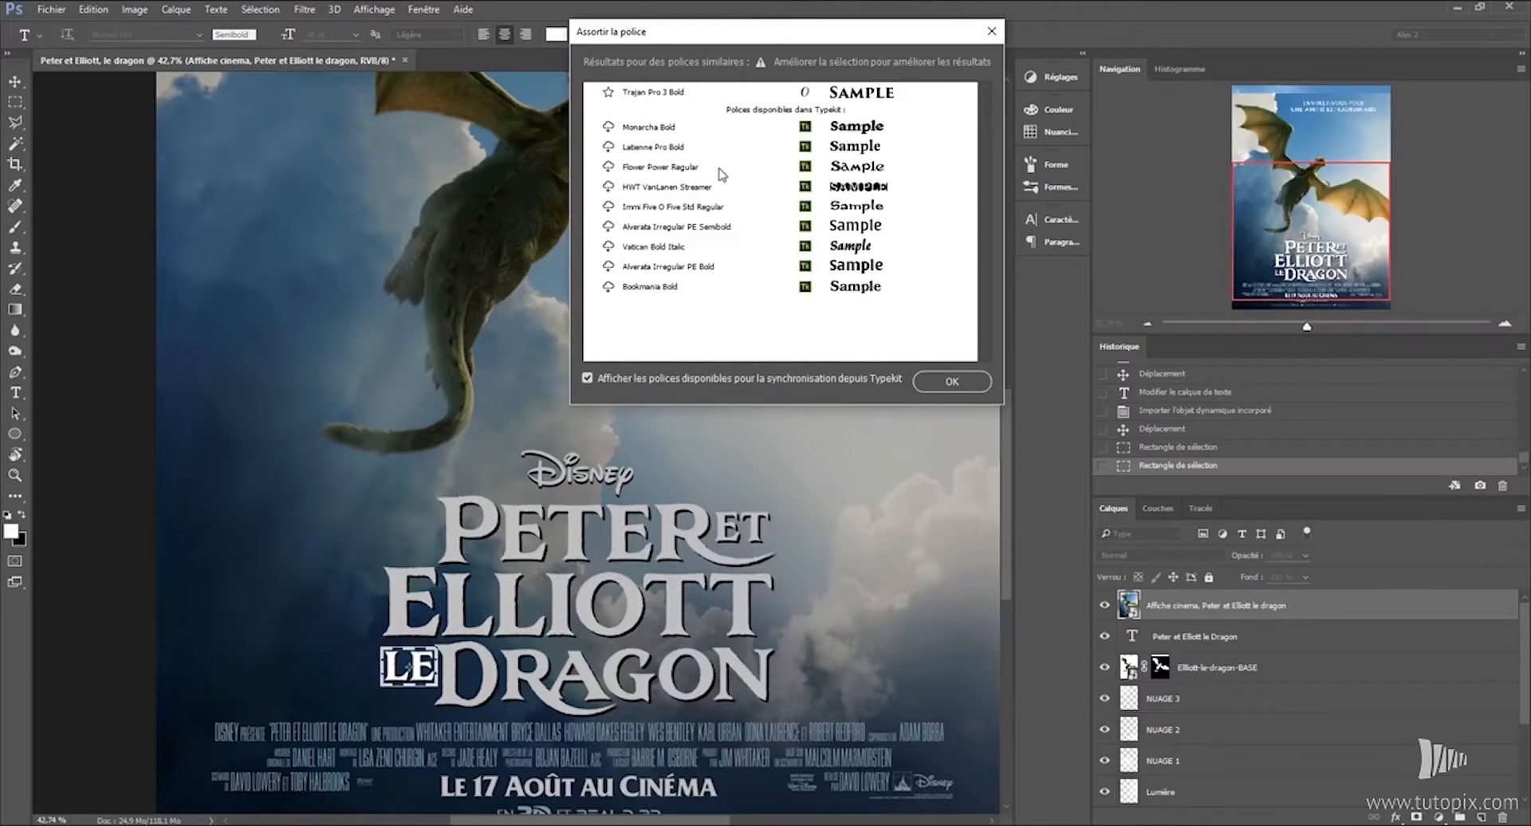
left_click(695, 167)
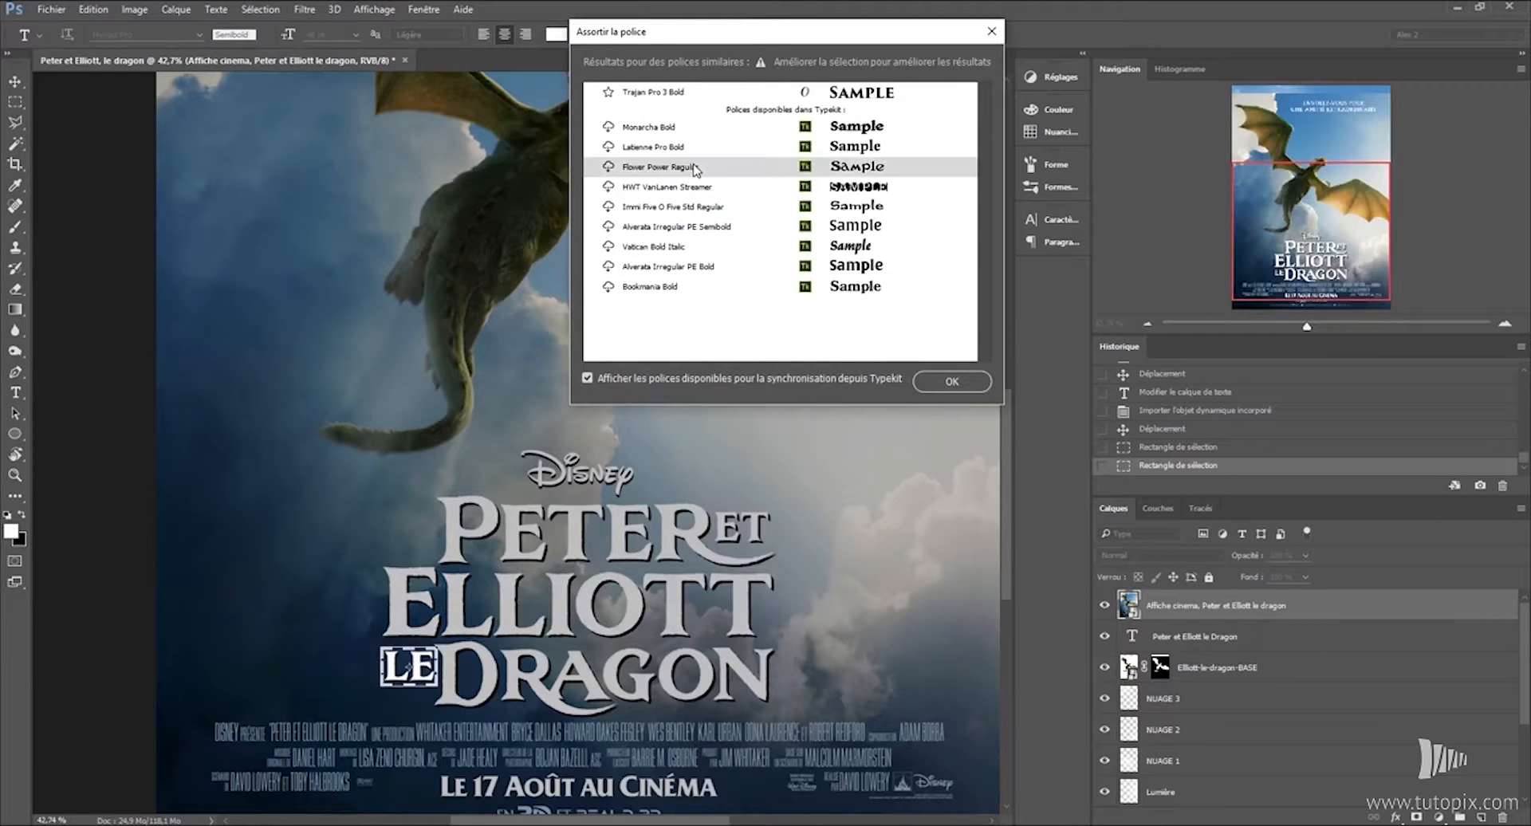
Find Flower Power on the Adobe Typekit website, sync its Regular style, and return to Photoshop, closing the font matching dialog.
left_click_drag(829, 35, 1221, 112)
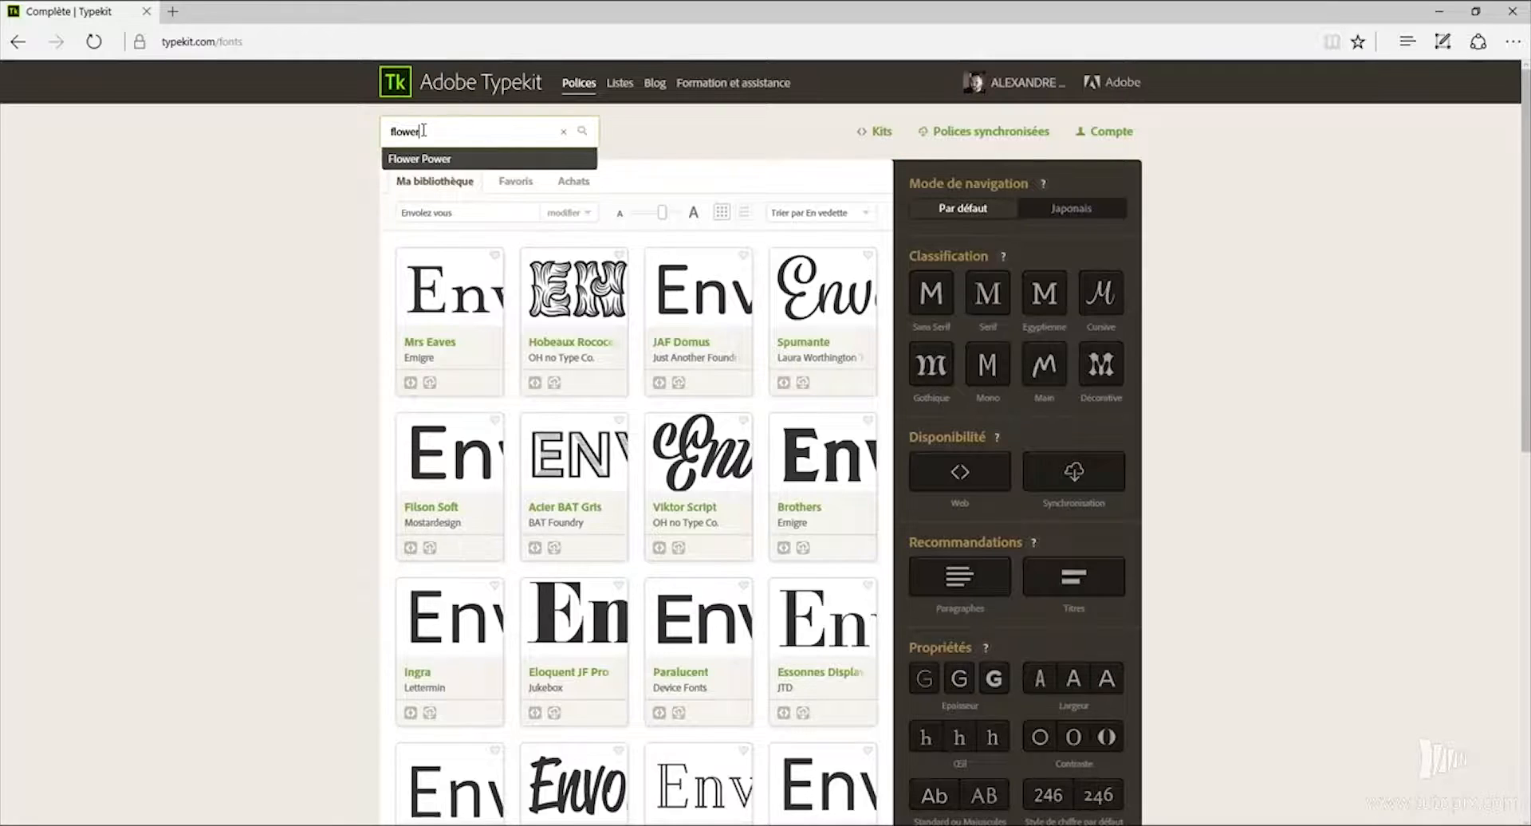
left_click(449, 163)
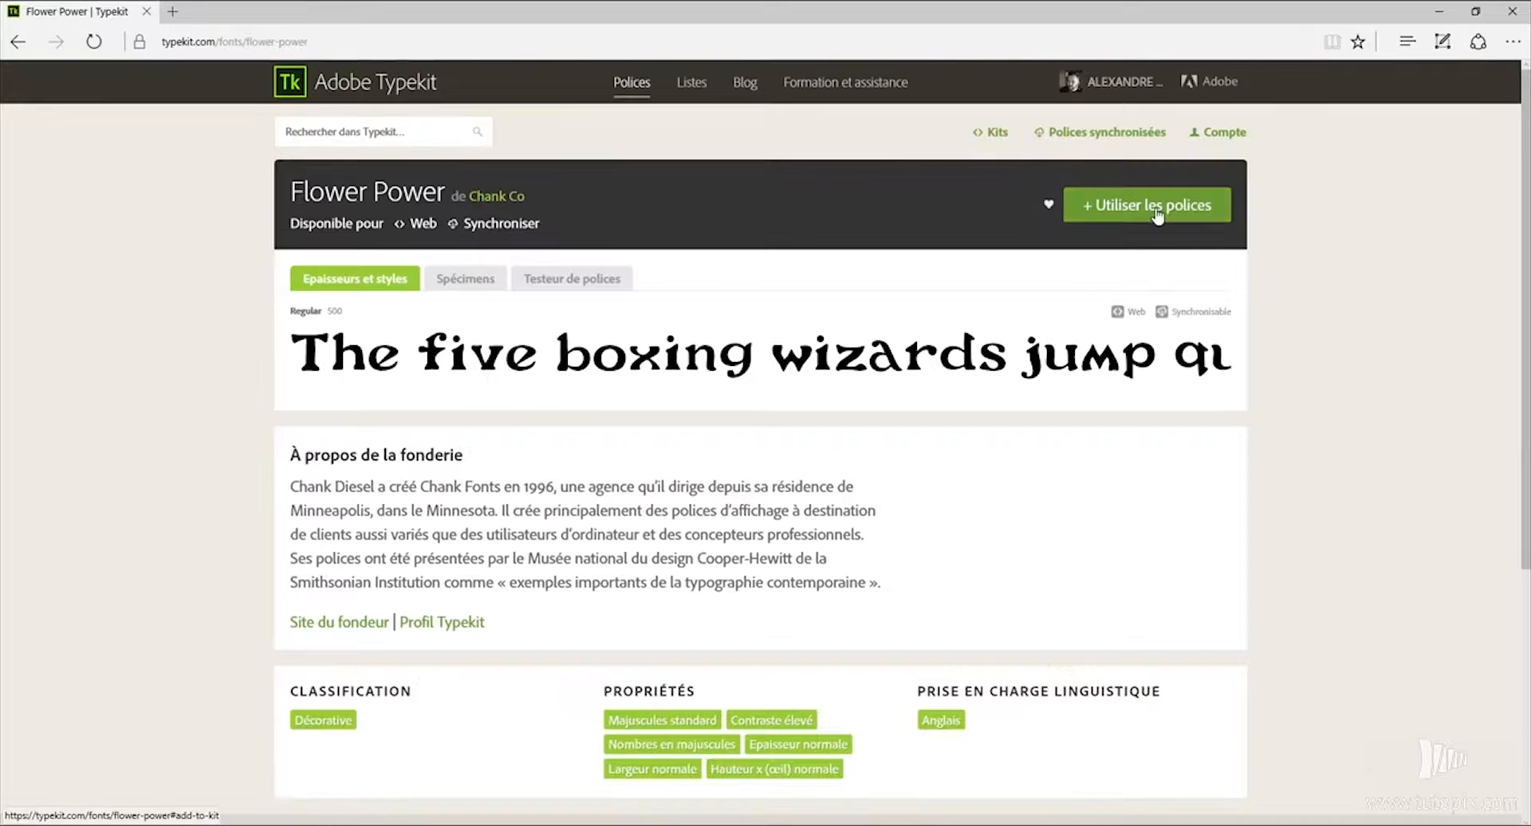
left_click(1156, 214)
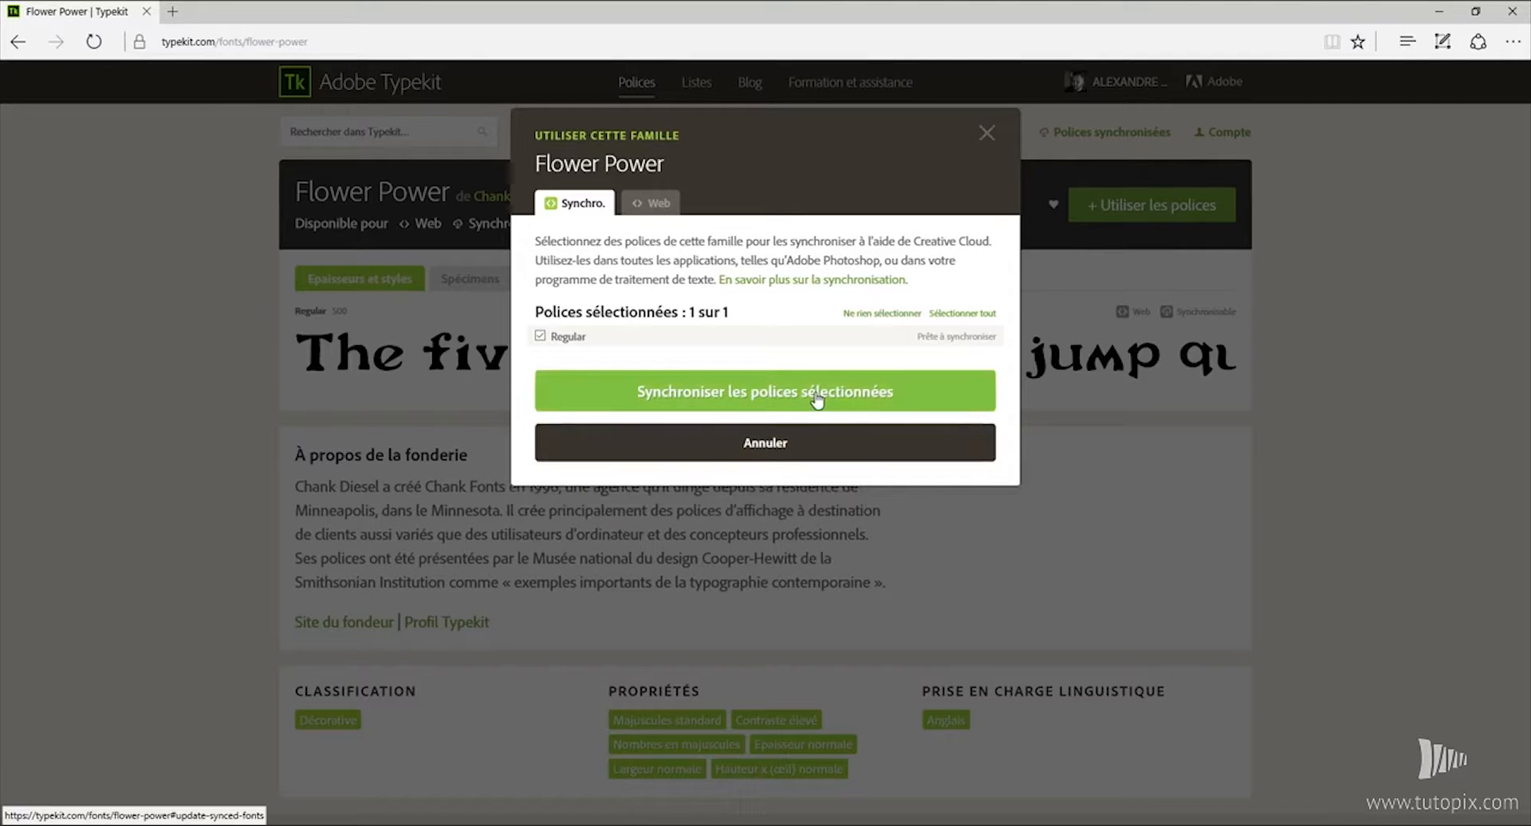
left_click(772, 400)
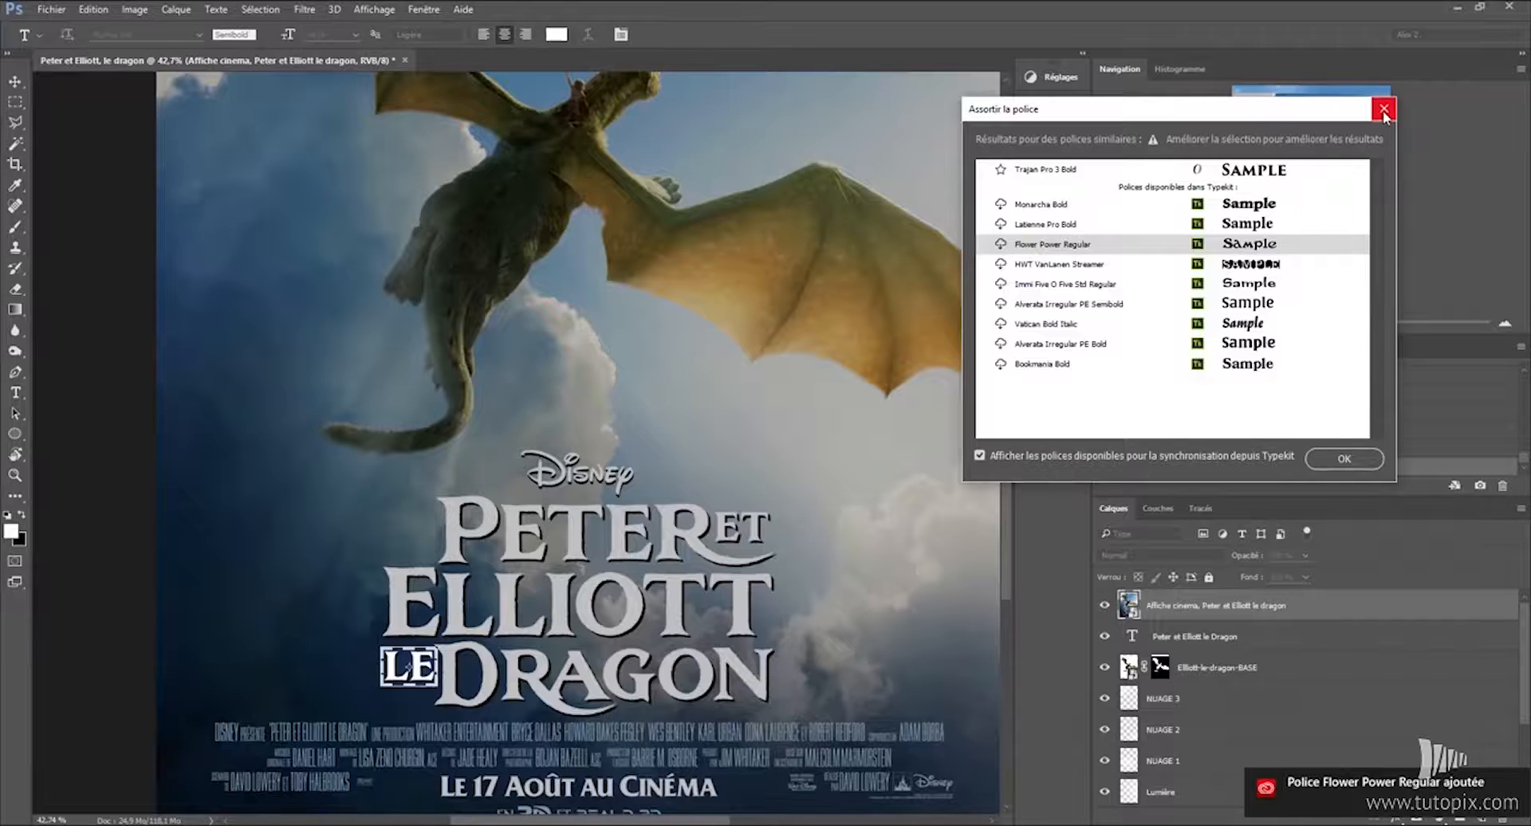
left_click(1383, 110)
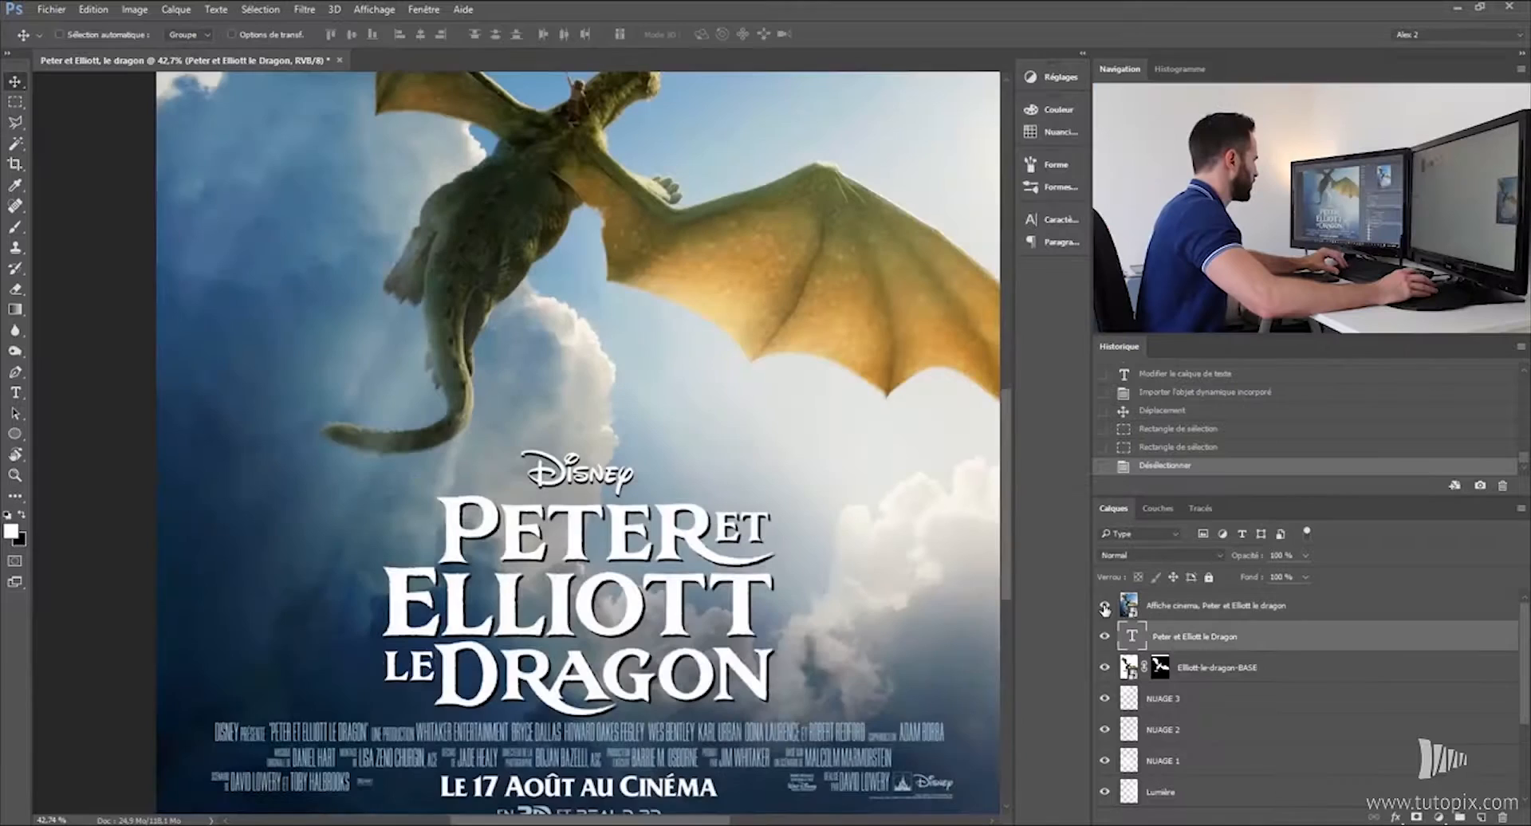
Hide the reference poster layer and set the whole title in Flower Power Regular.
left_click(1104, 608)
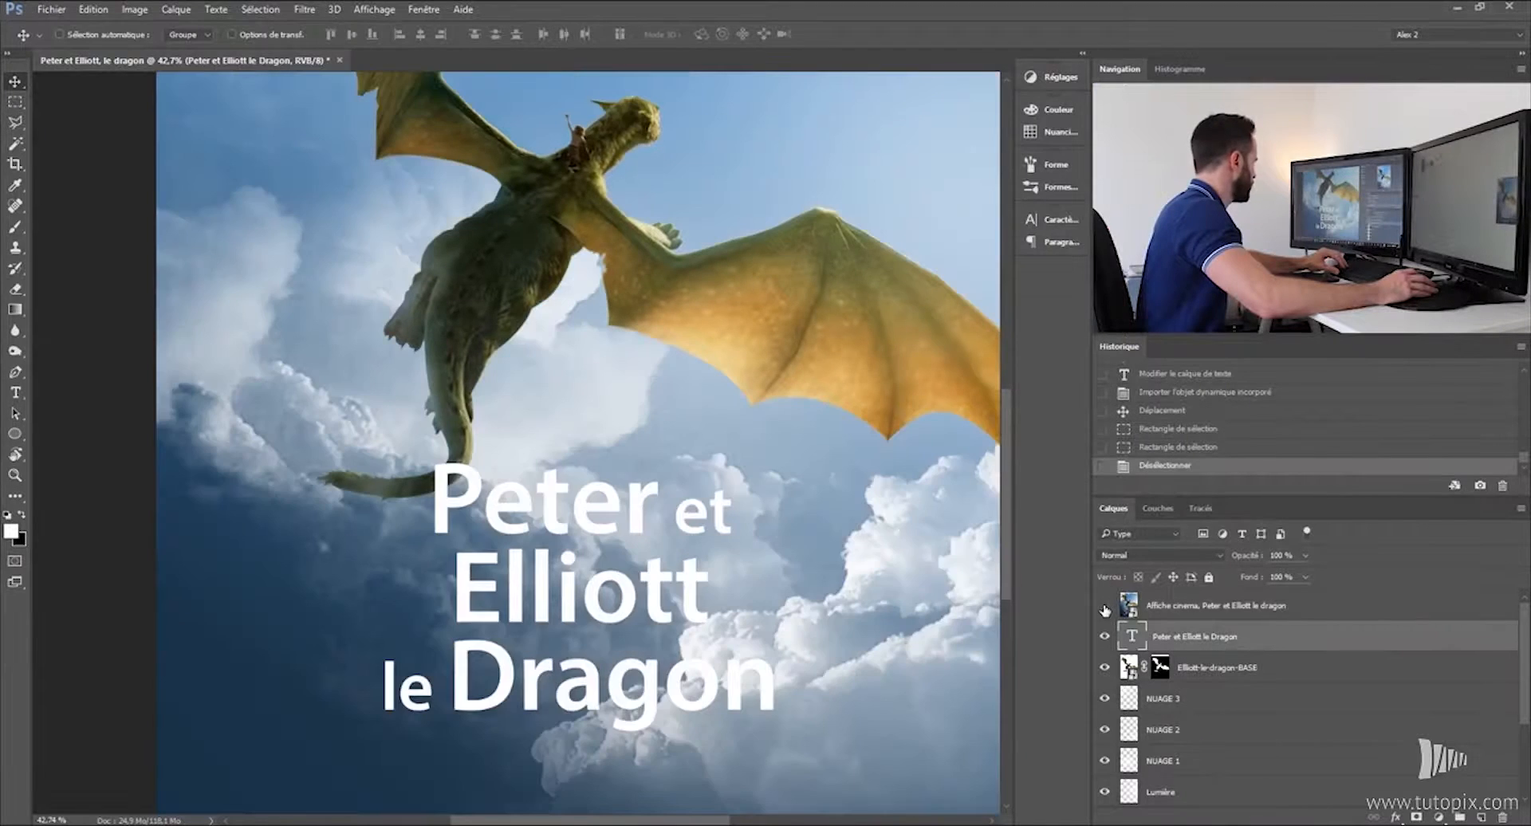
left_click(17, 394)
left_click(629, 514)
key("ctrl+a")
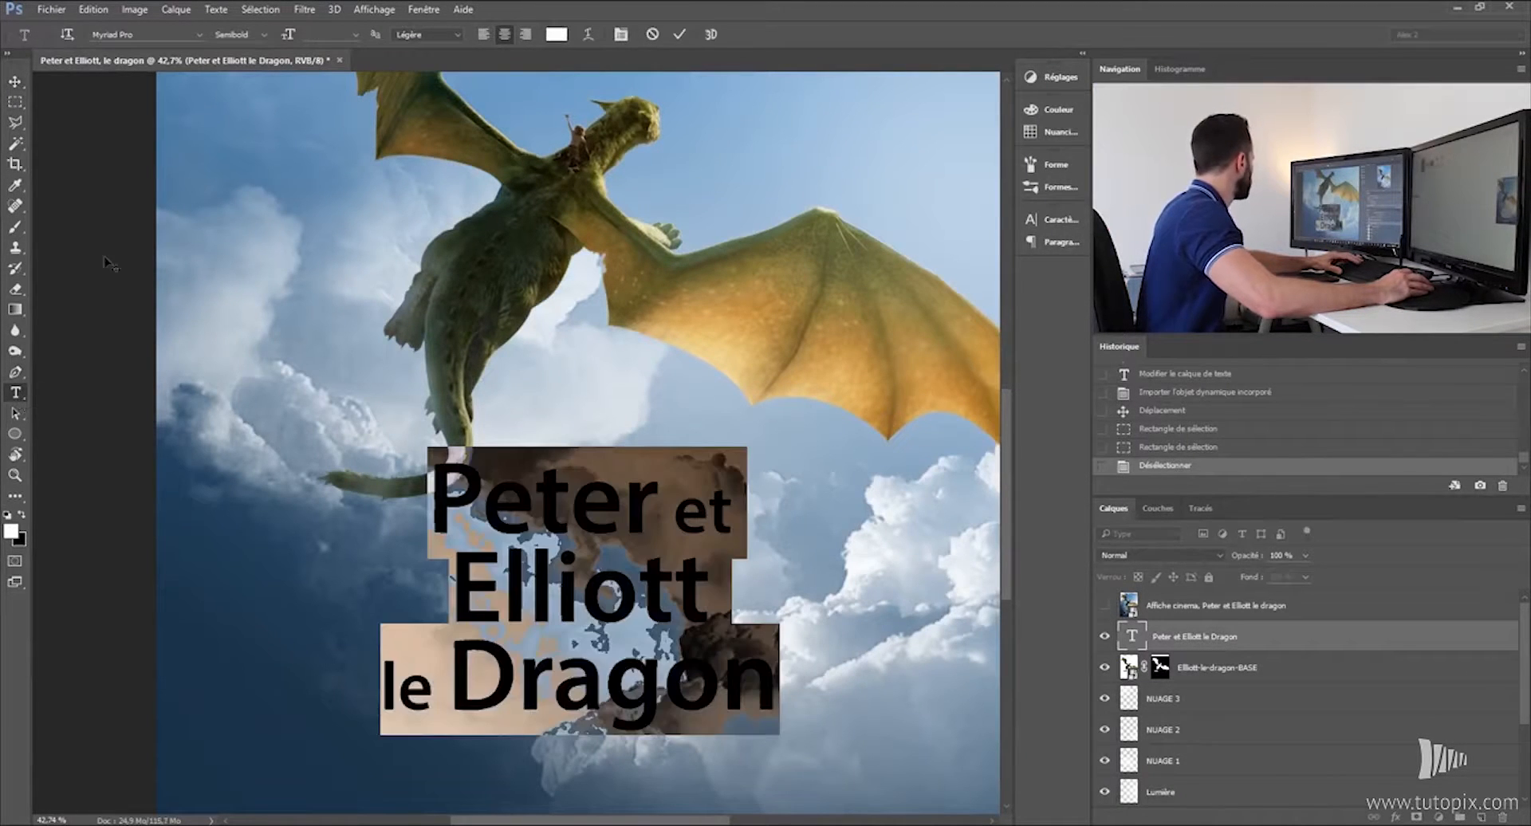
left_click(140, 34)
type("flo")
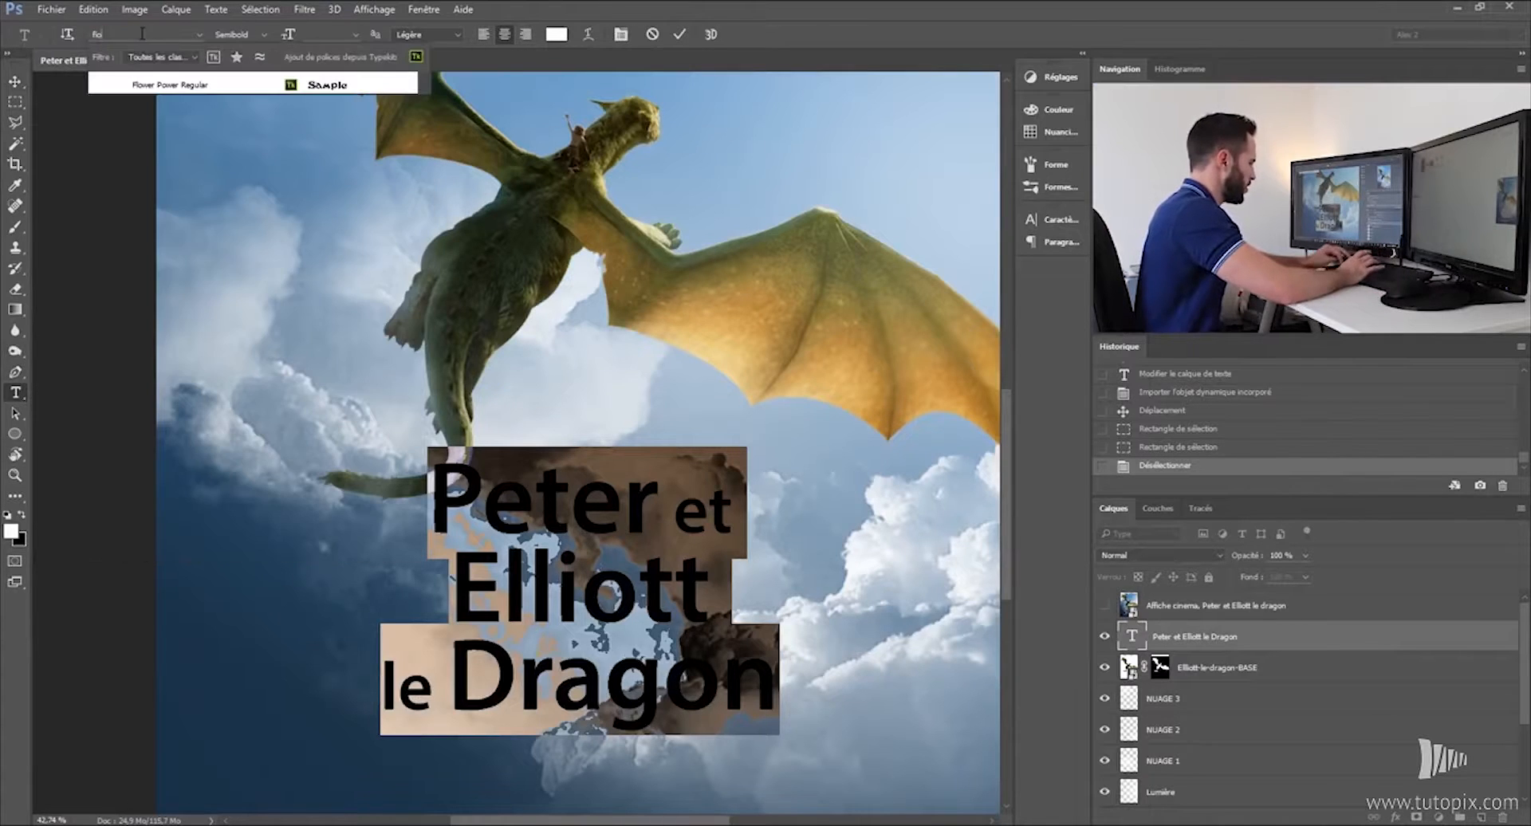
type("wer")
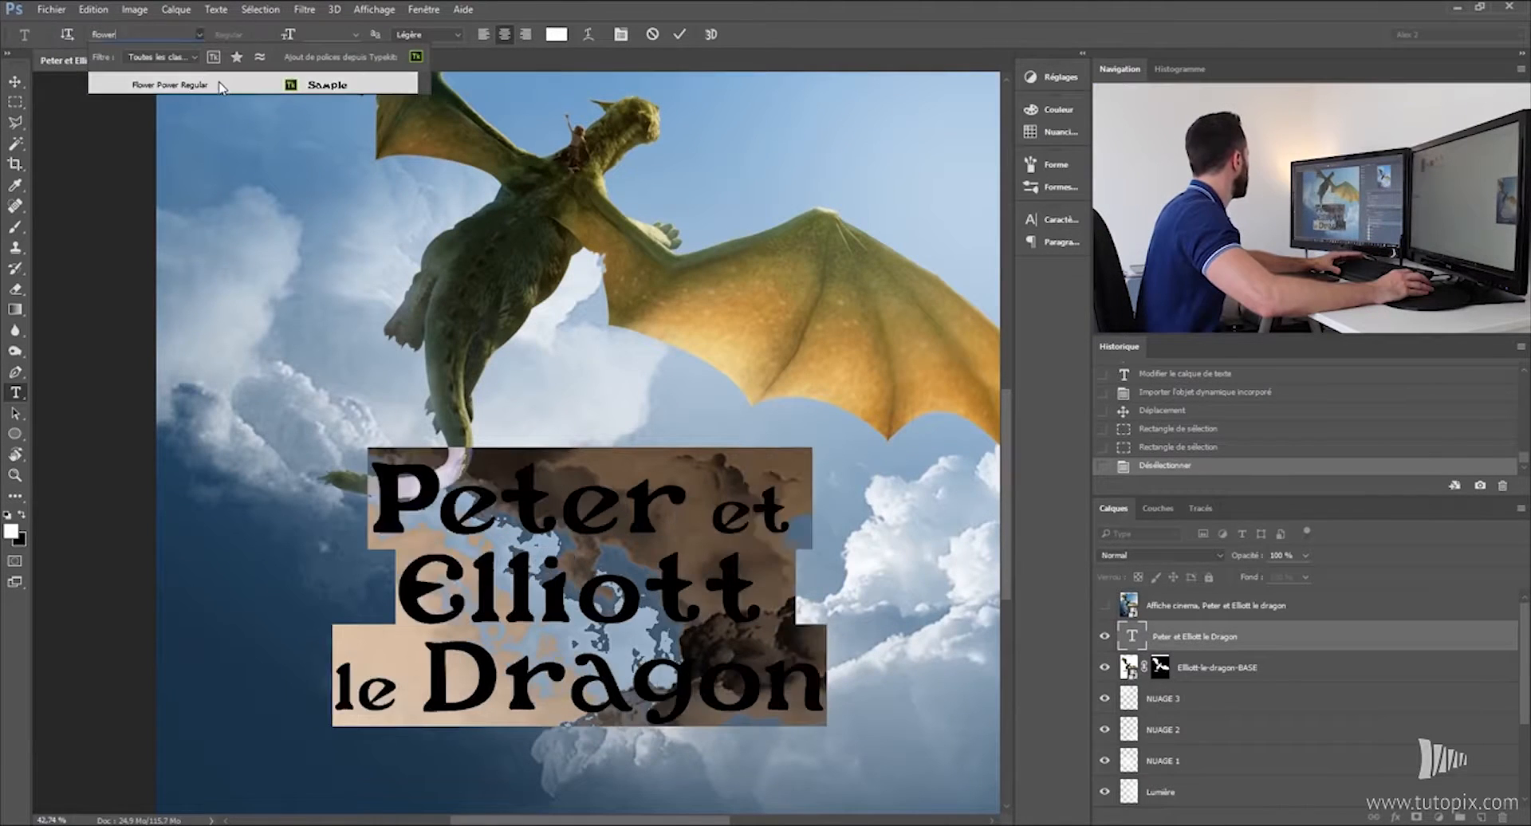
left_click(224, 90)
left_click(15, 82)
key("ctrl+0")
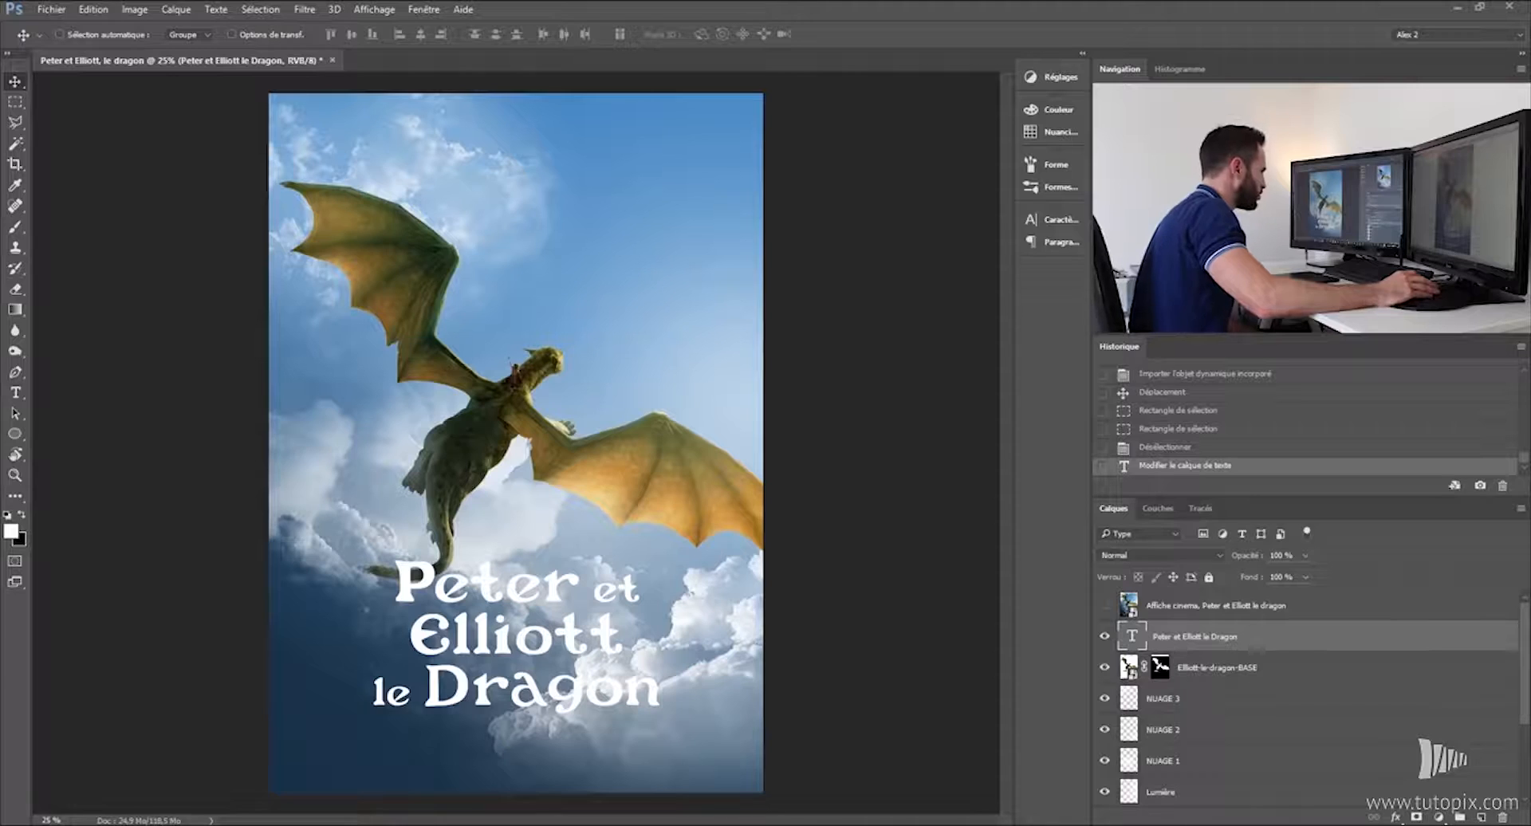
Add a drop shadow to the title with about 75% opacity, 14 px distance and 0 px size.
double_click(1293, 644)
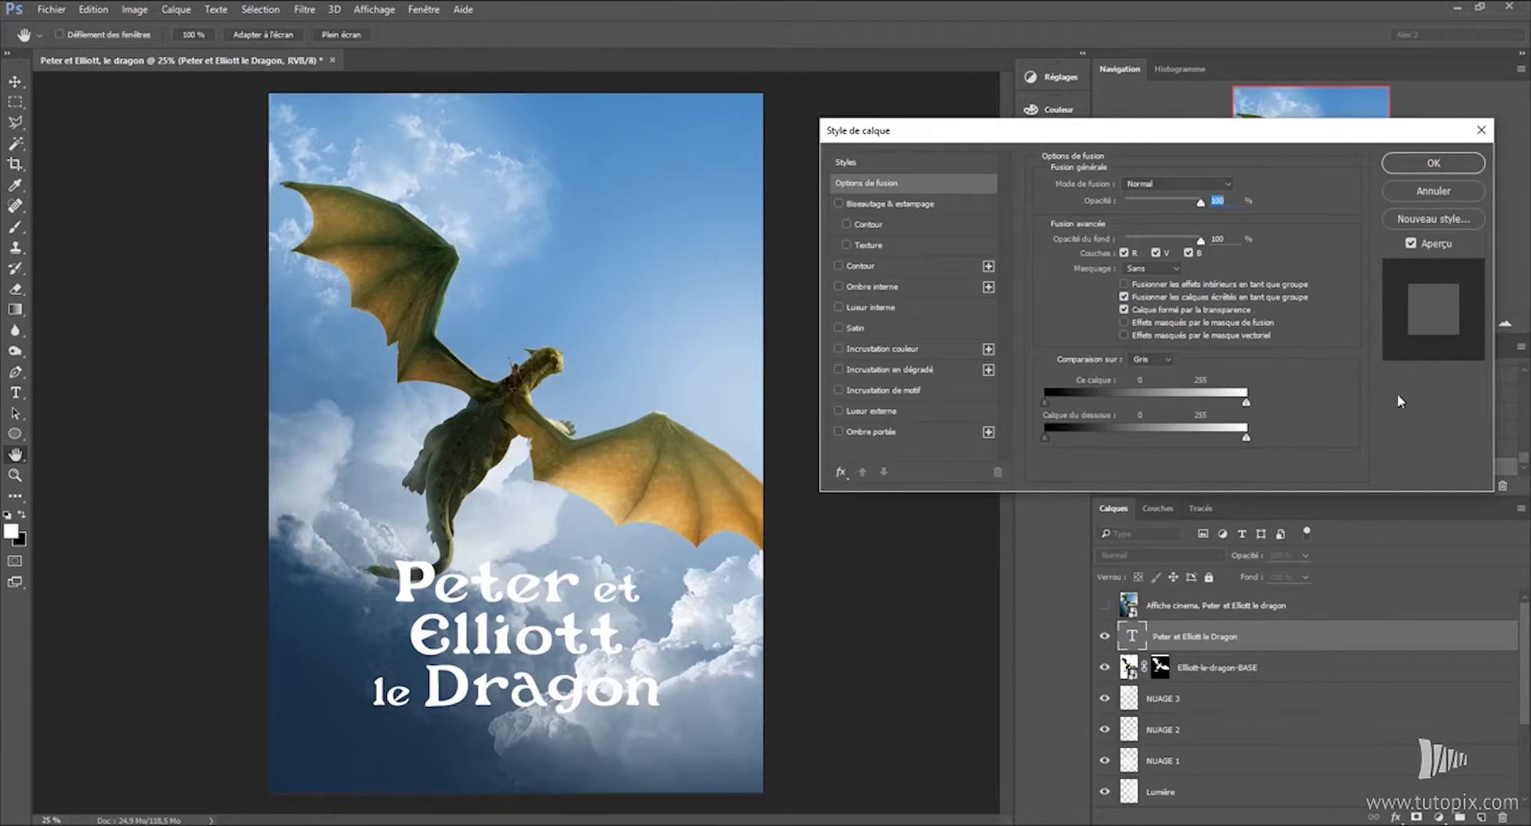
left_click(839, 432)
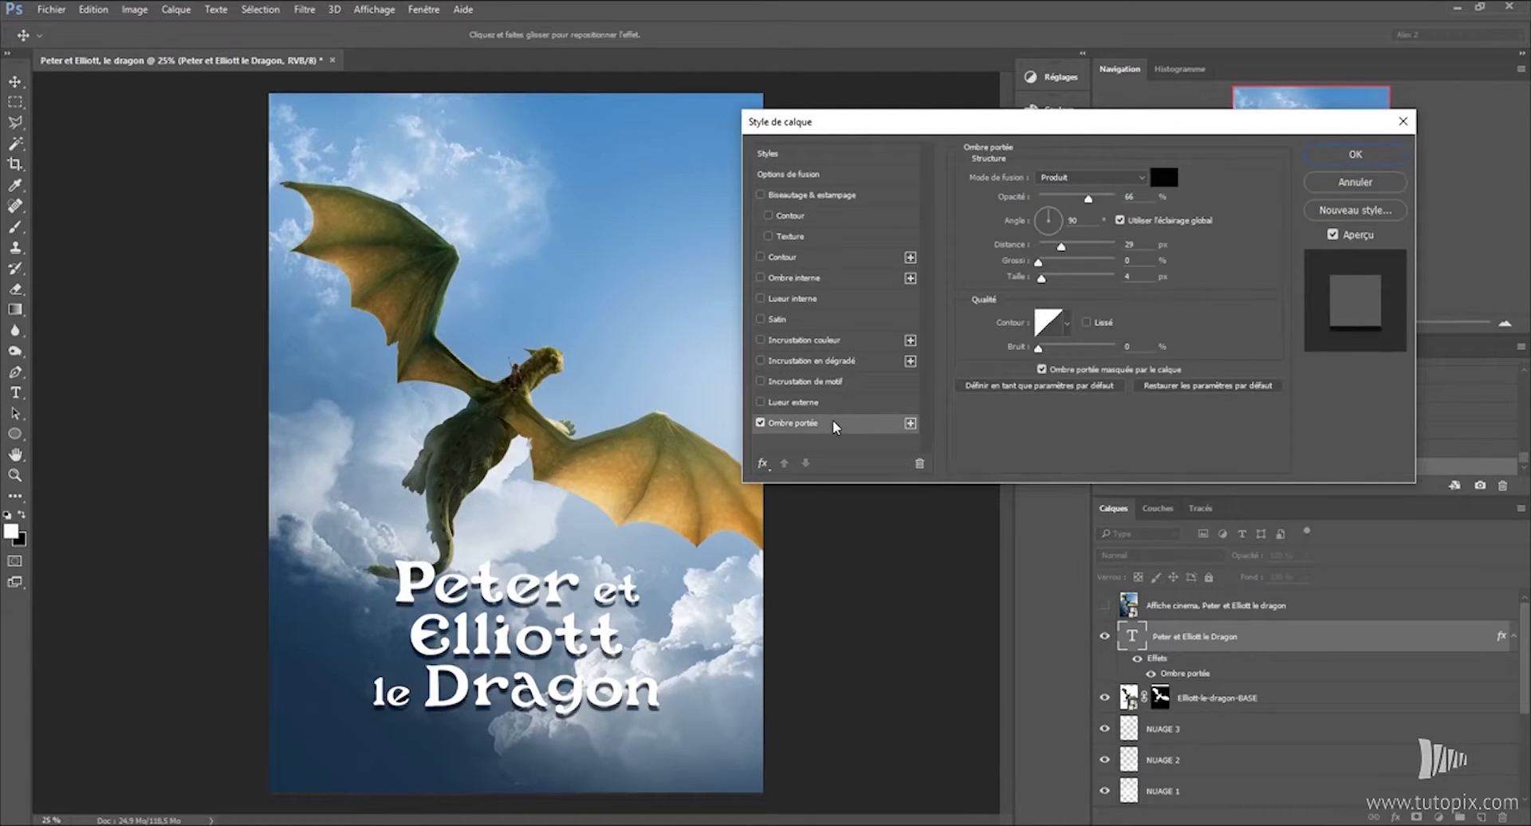
left_click_drag(1089, 199, 1083, 199)
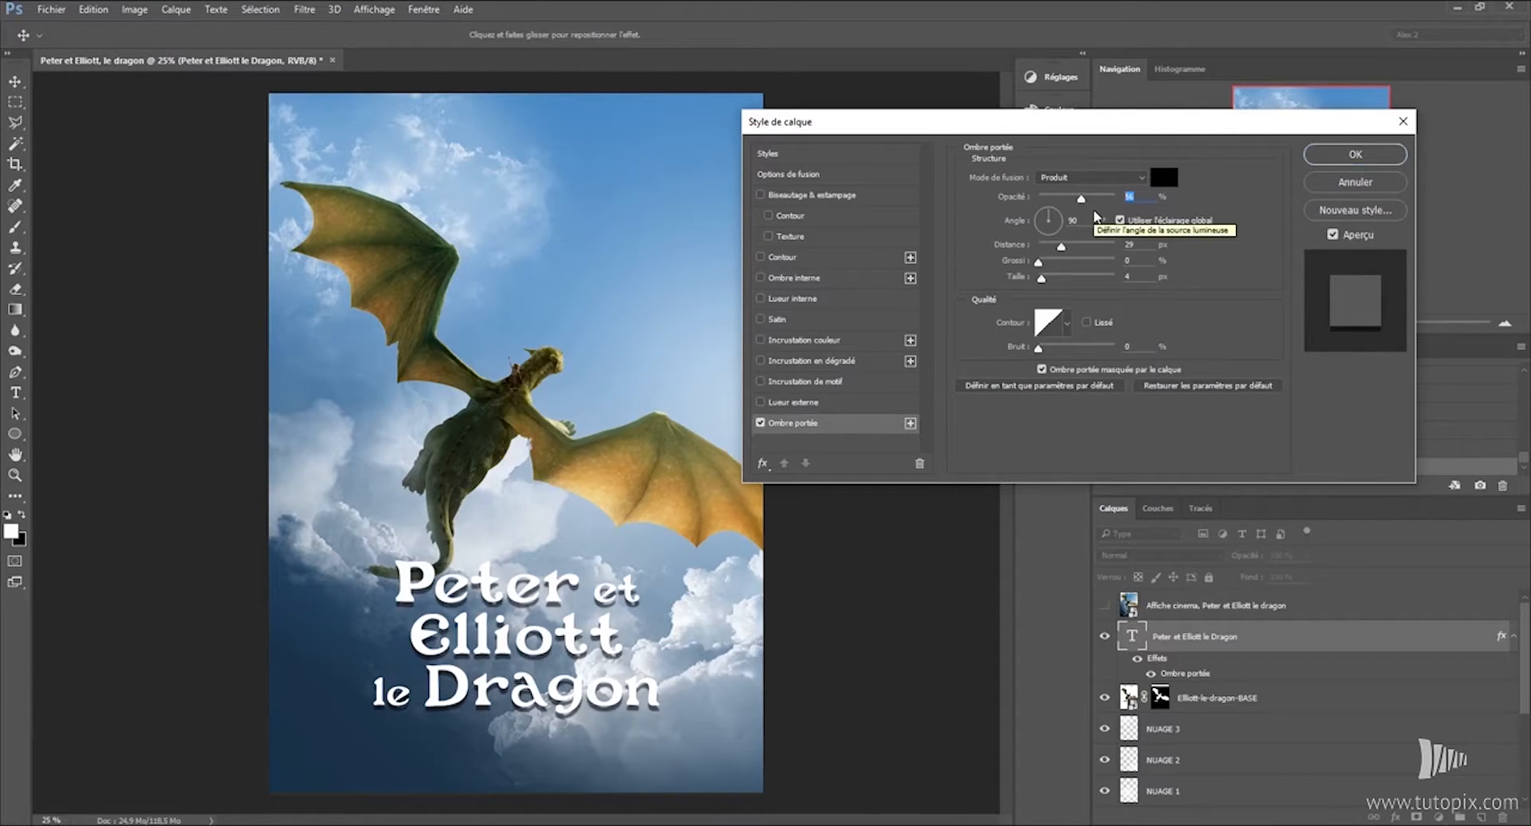
type("85")
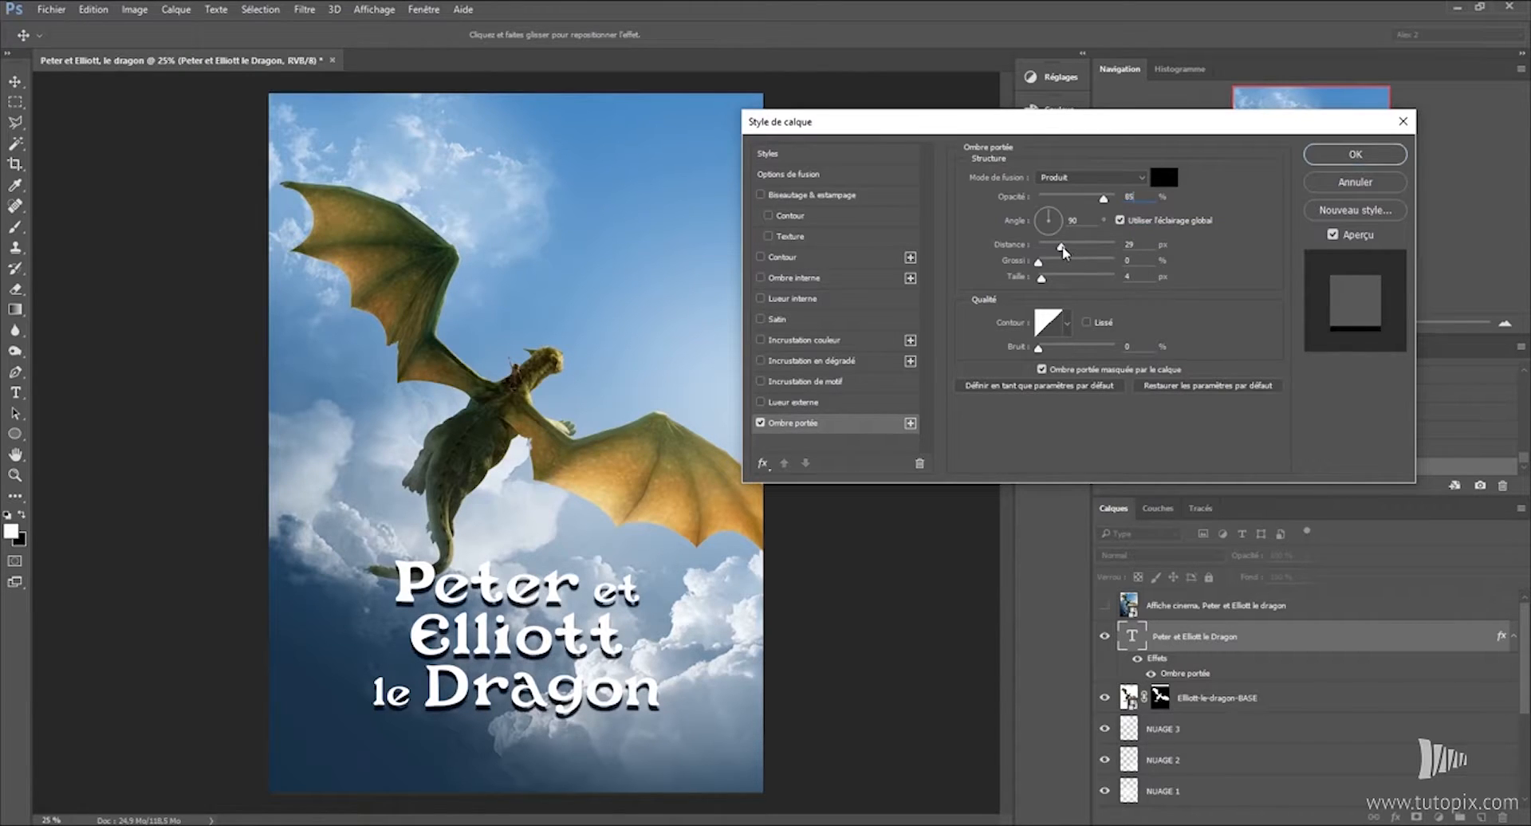
left_click_drag(1060, 252, 1051, 249)
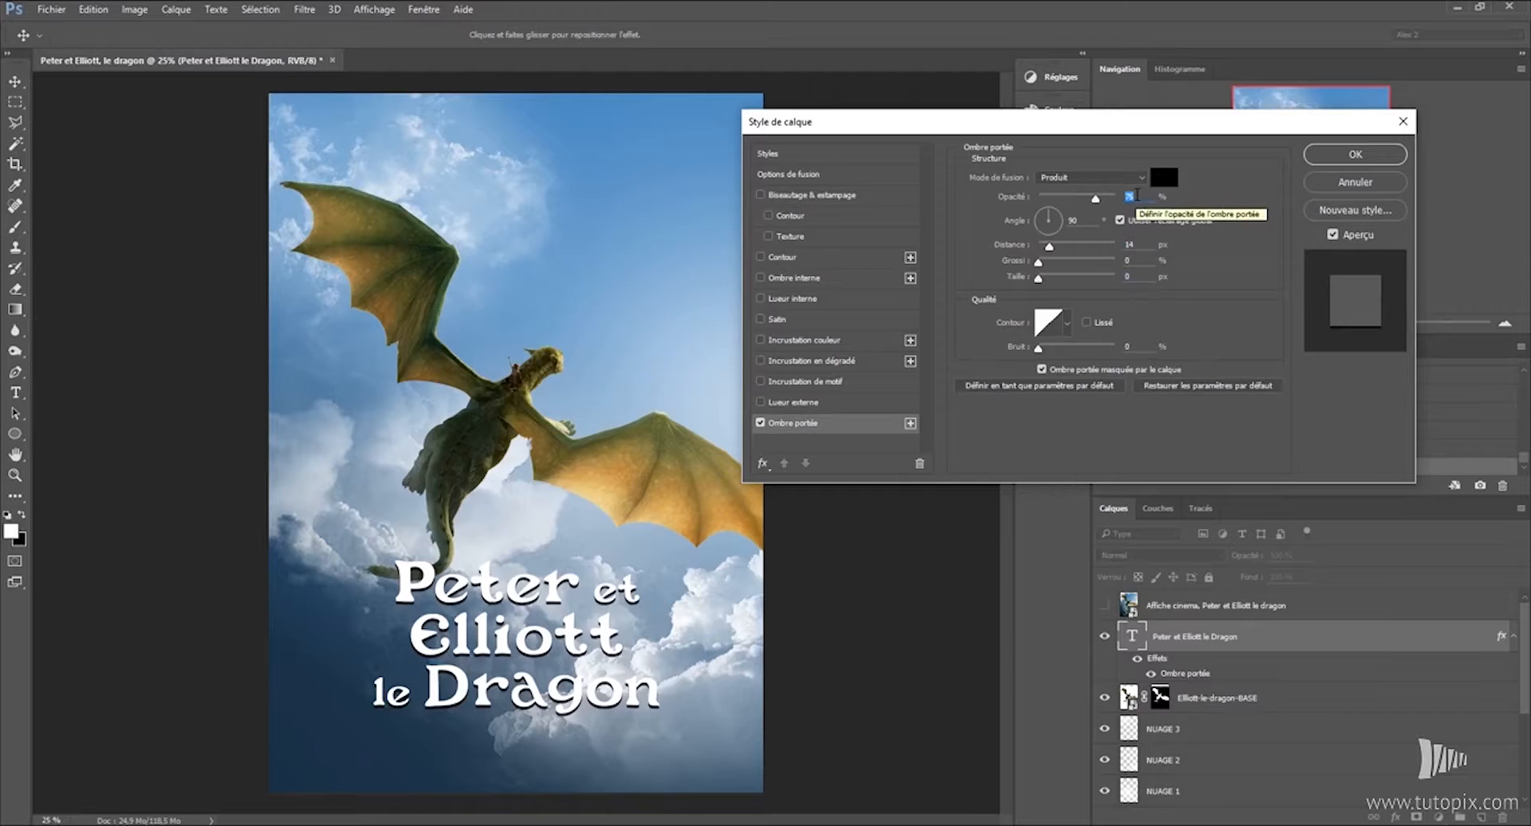
left_click(1328, 151)
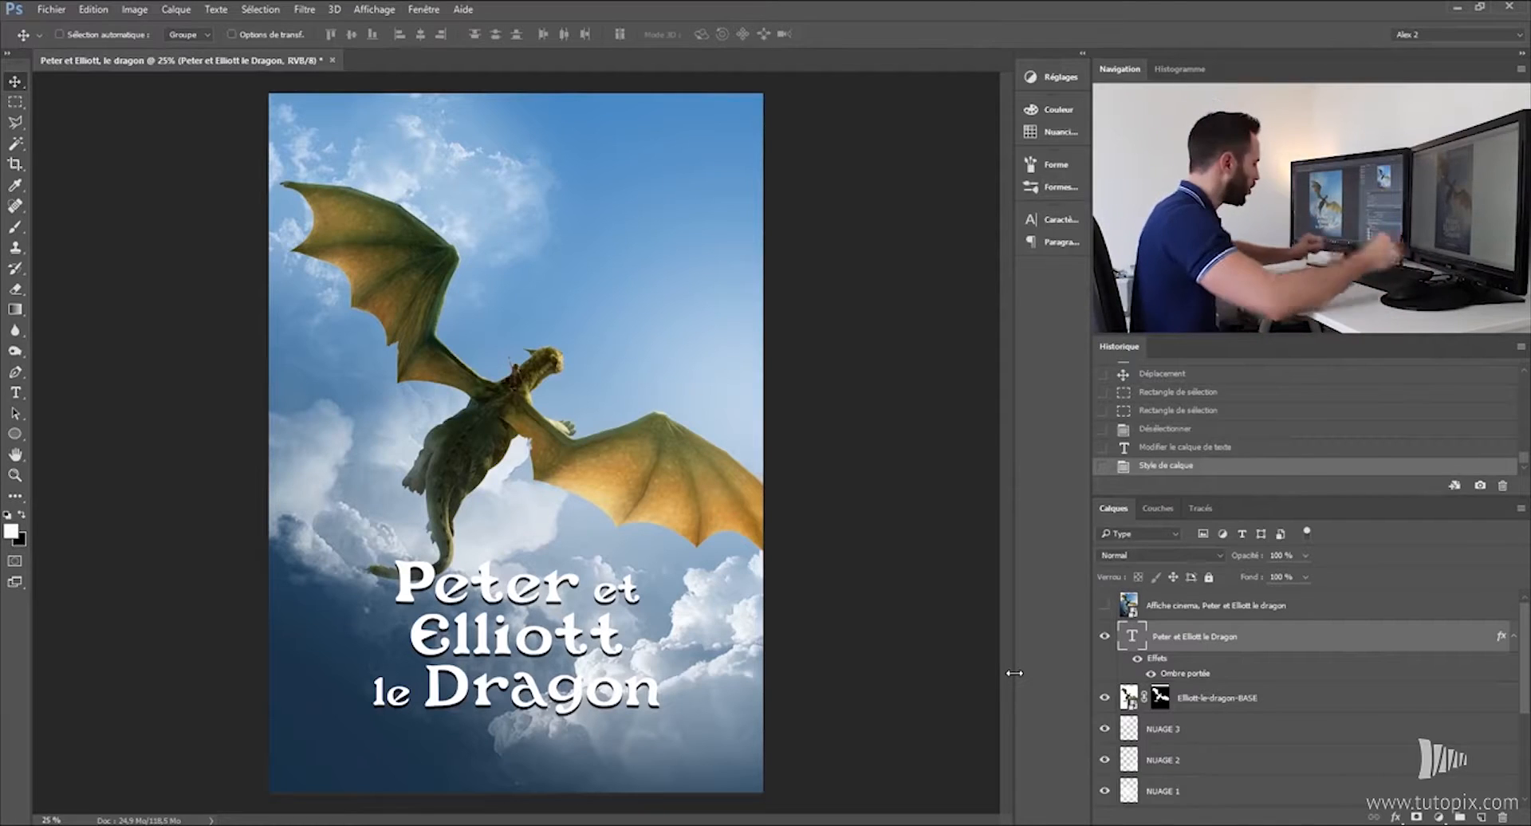
Write the tagline "Envolez-vous" / "pour une amitié extraordinaire" on two centred lines in the sky near the poster's top.
key("t")
left_click(532, 159)
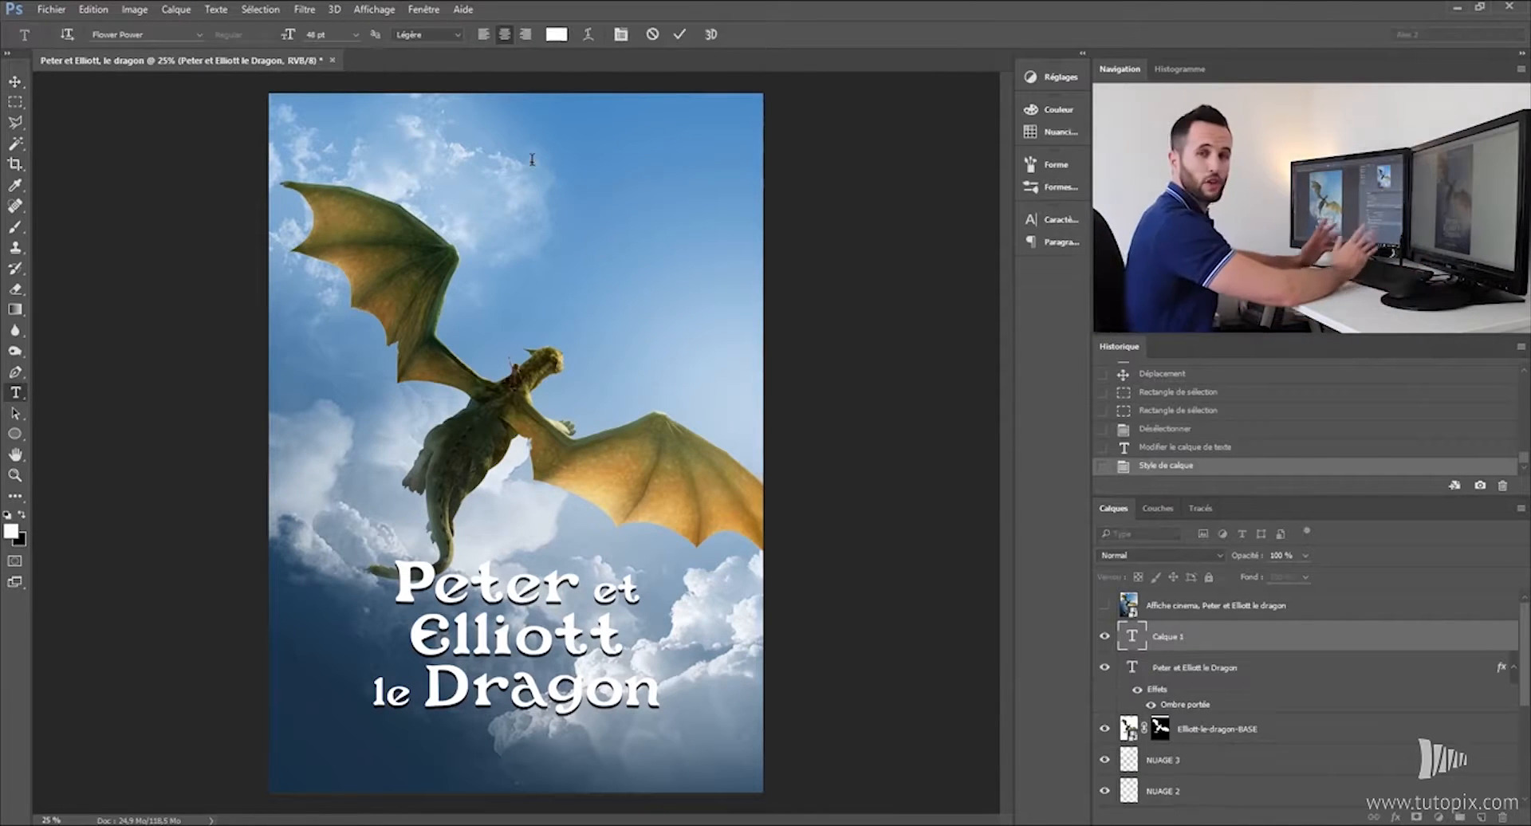
type("E")
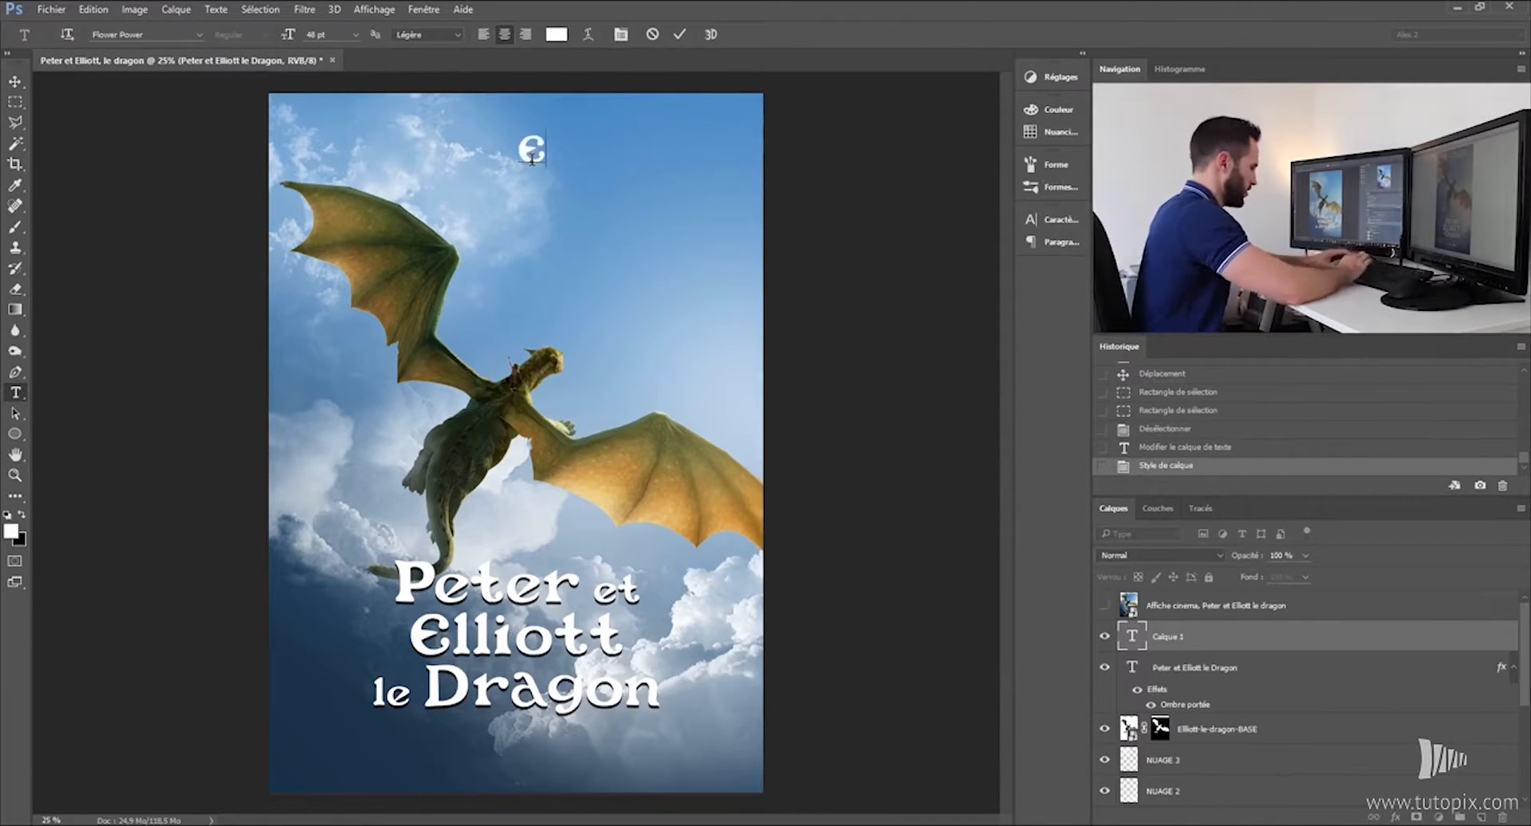
type("nvolez-vous")
key("Return")
type("pour un")
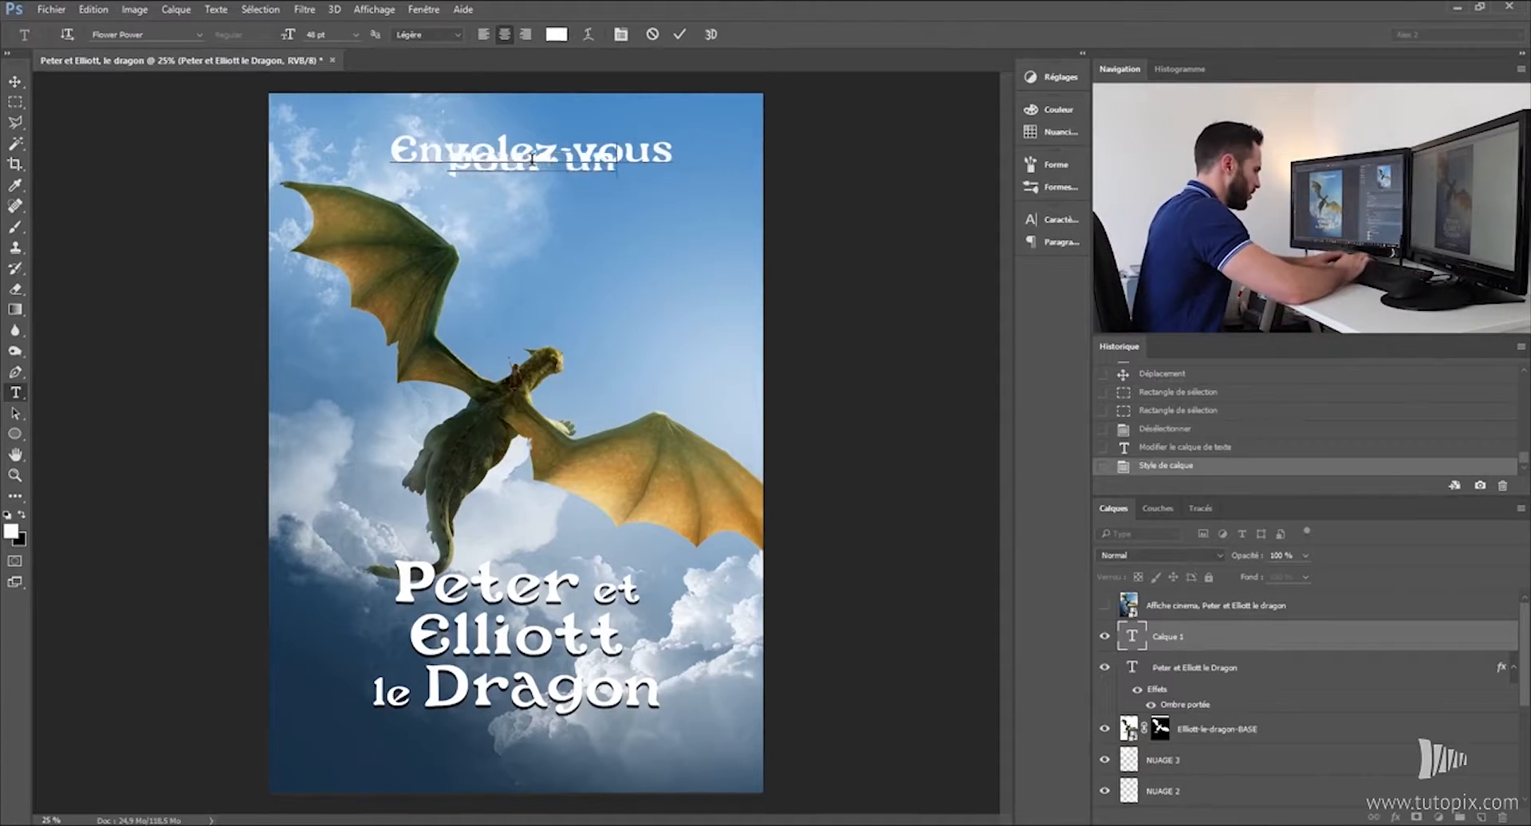
type("e amitié extraordinaire")
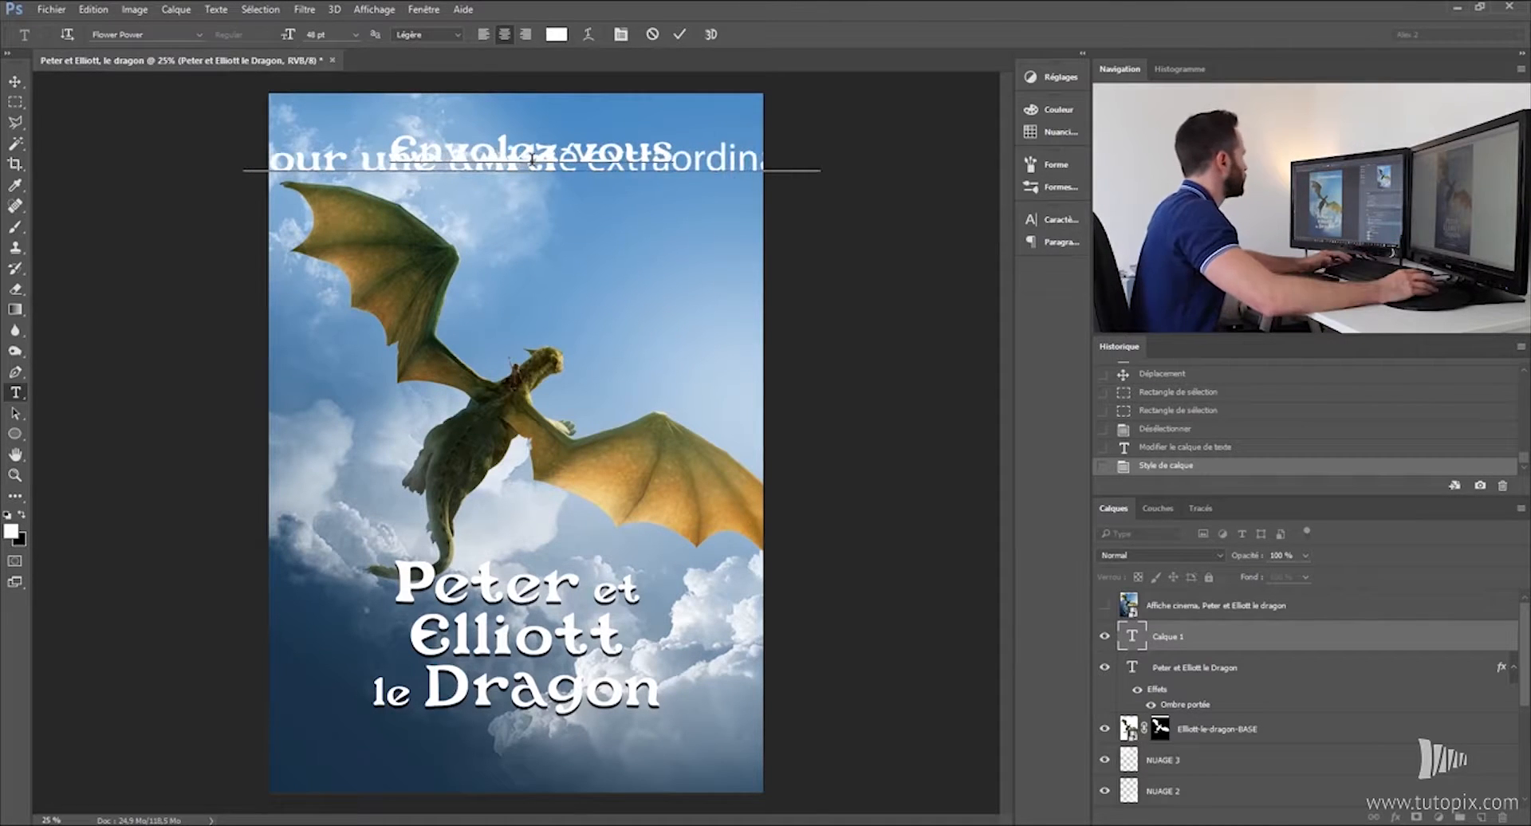
Set the space before paragraph of both tagline lines to 10 pt.
key("ctrl+a")
left_click(1054, 242)
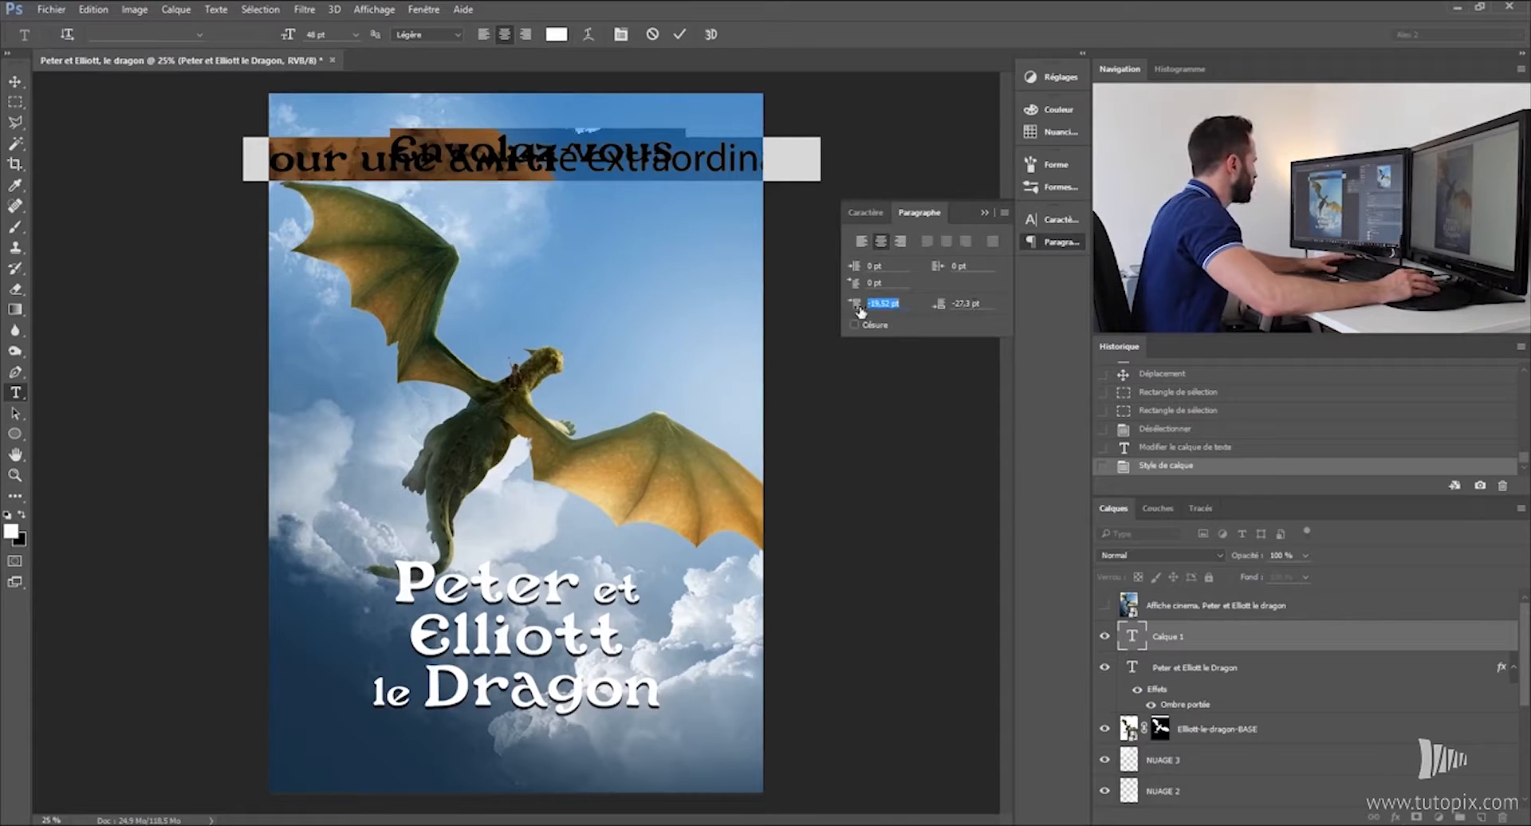
left_click_drag(893, 310, 994, 341)
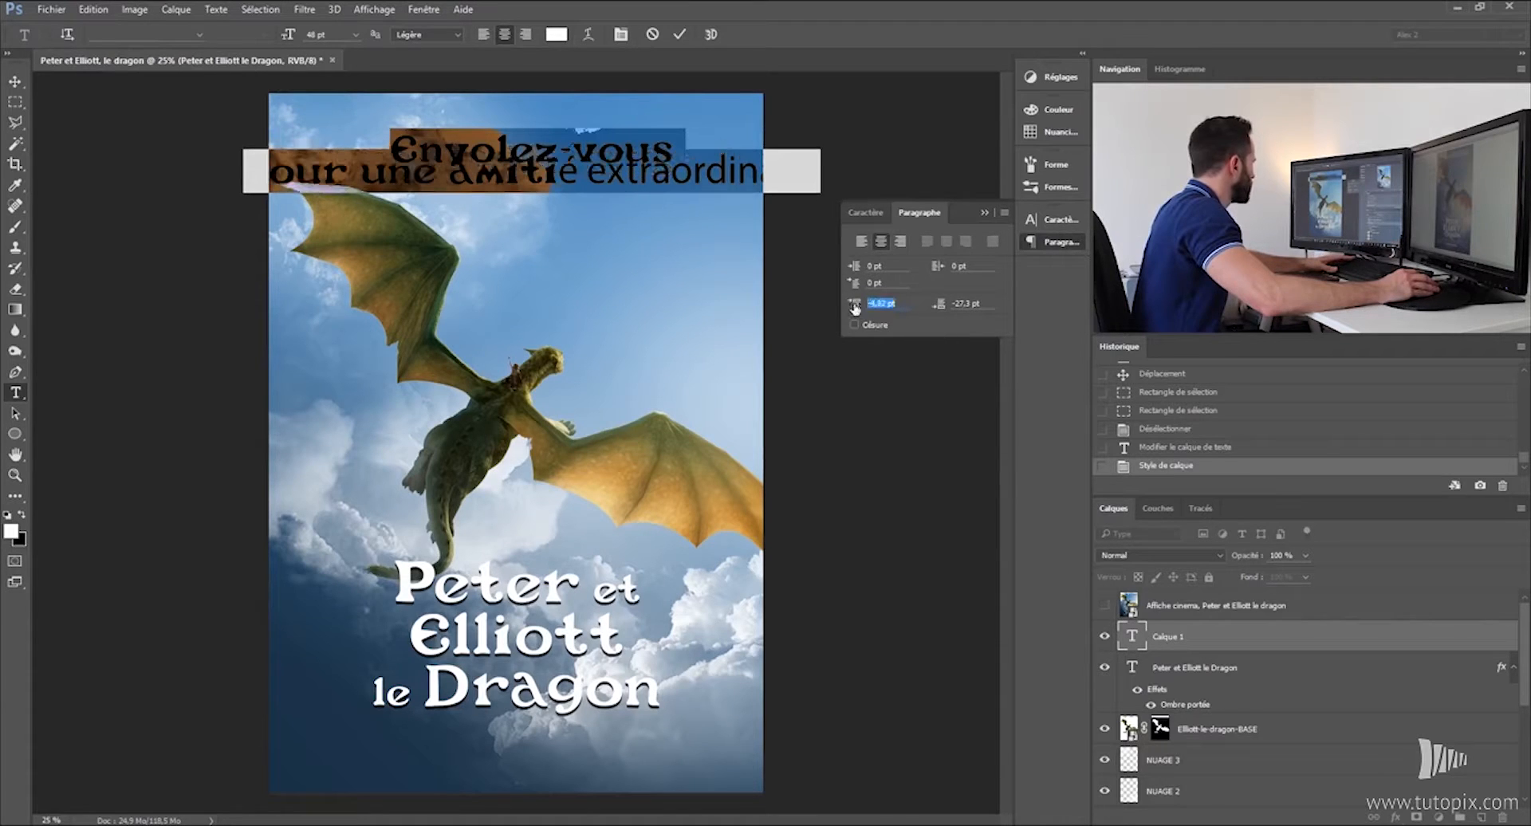
left_click_drag(855, 308, 872, 302)
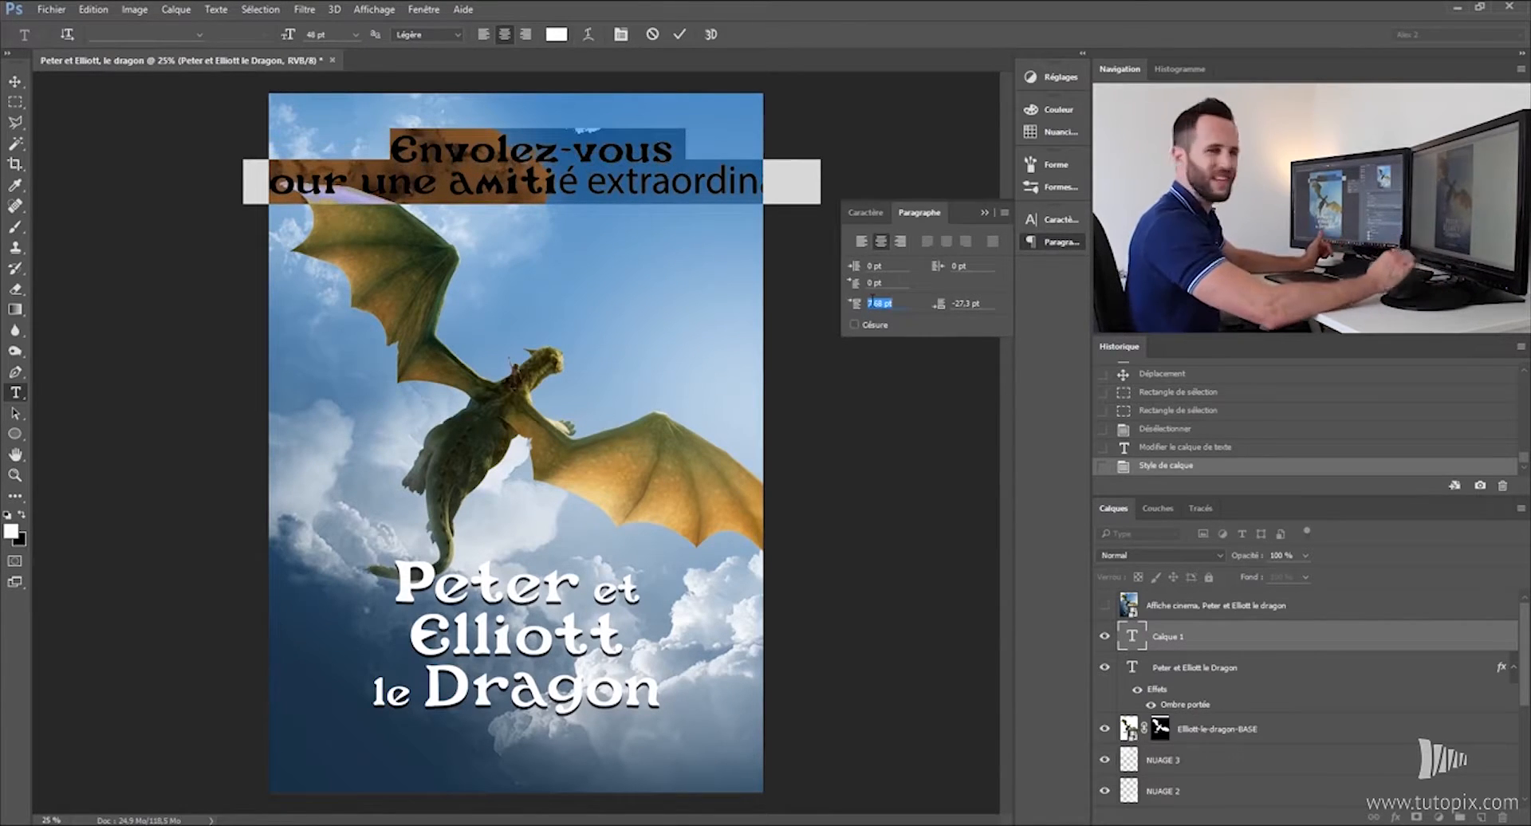
type("10")
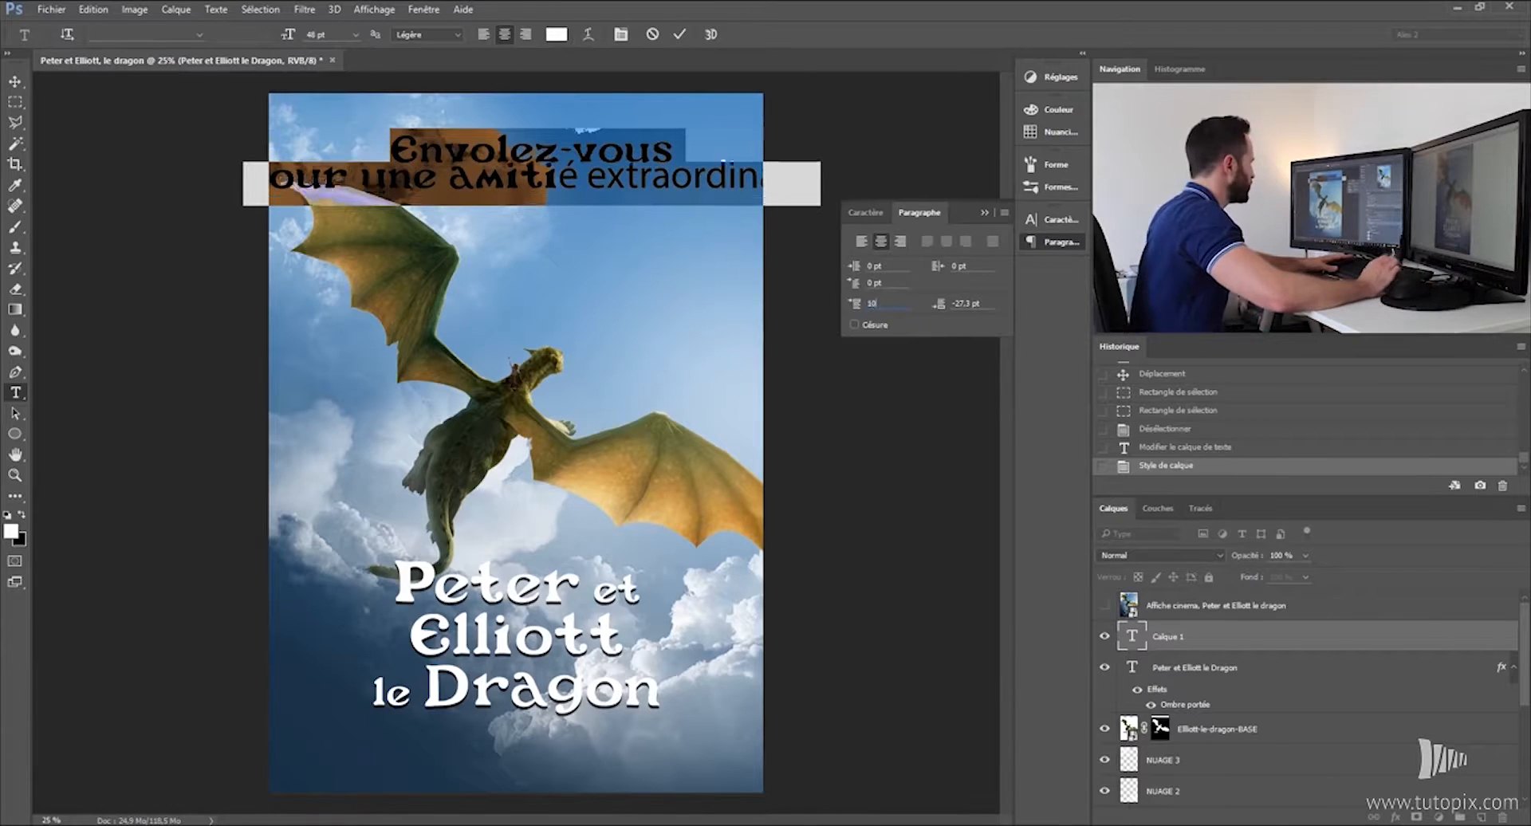
Reduce the tagline's font size to 24 pt and move it further right in the sky above the dragon.
key("Return")
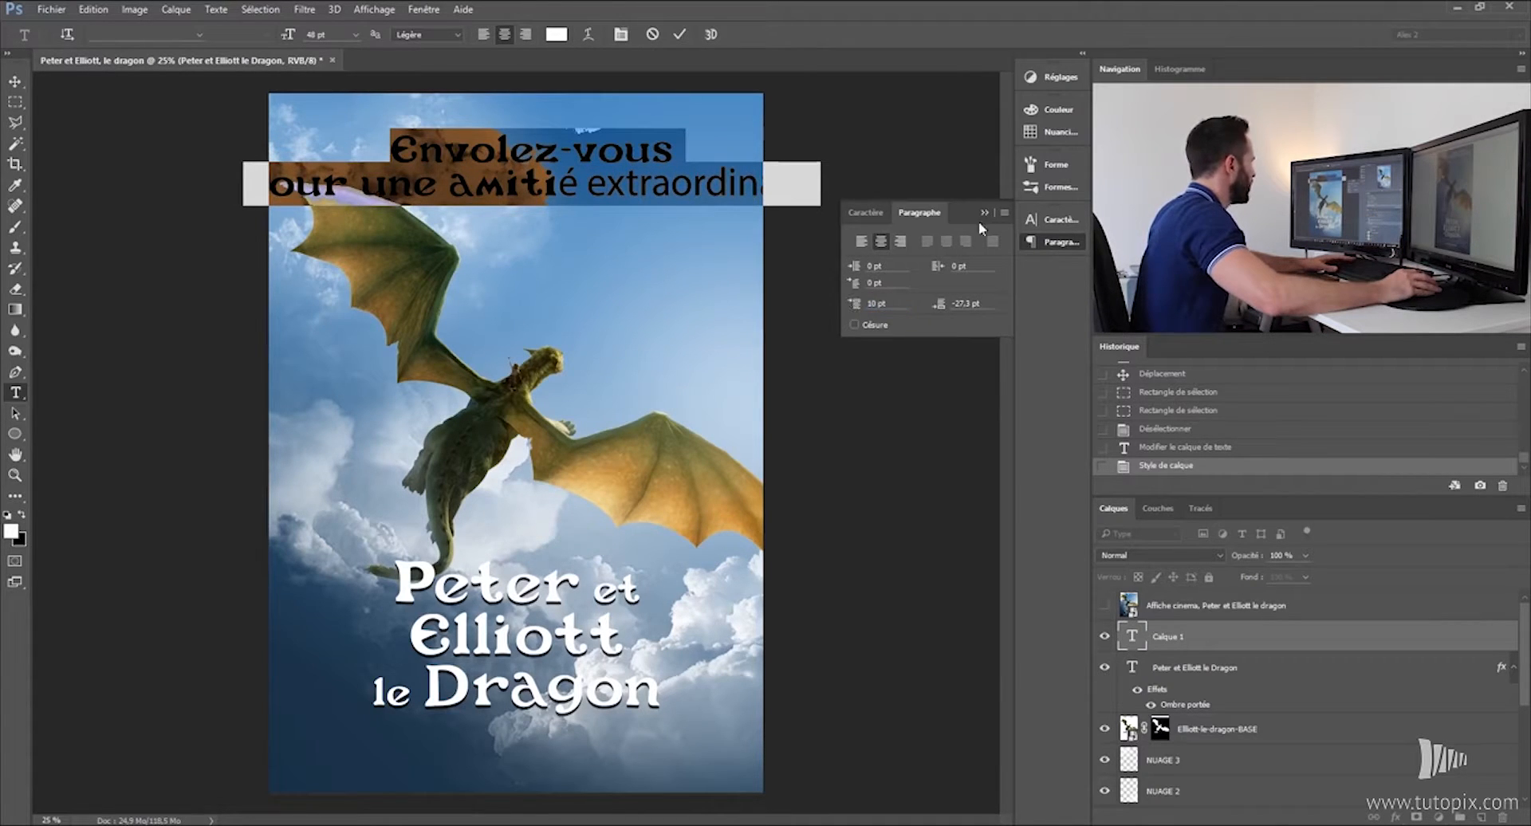
left_click(984, 213)
left_click(355, 34)
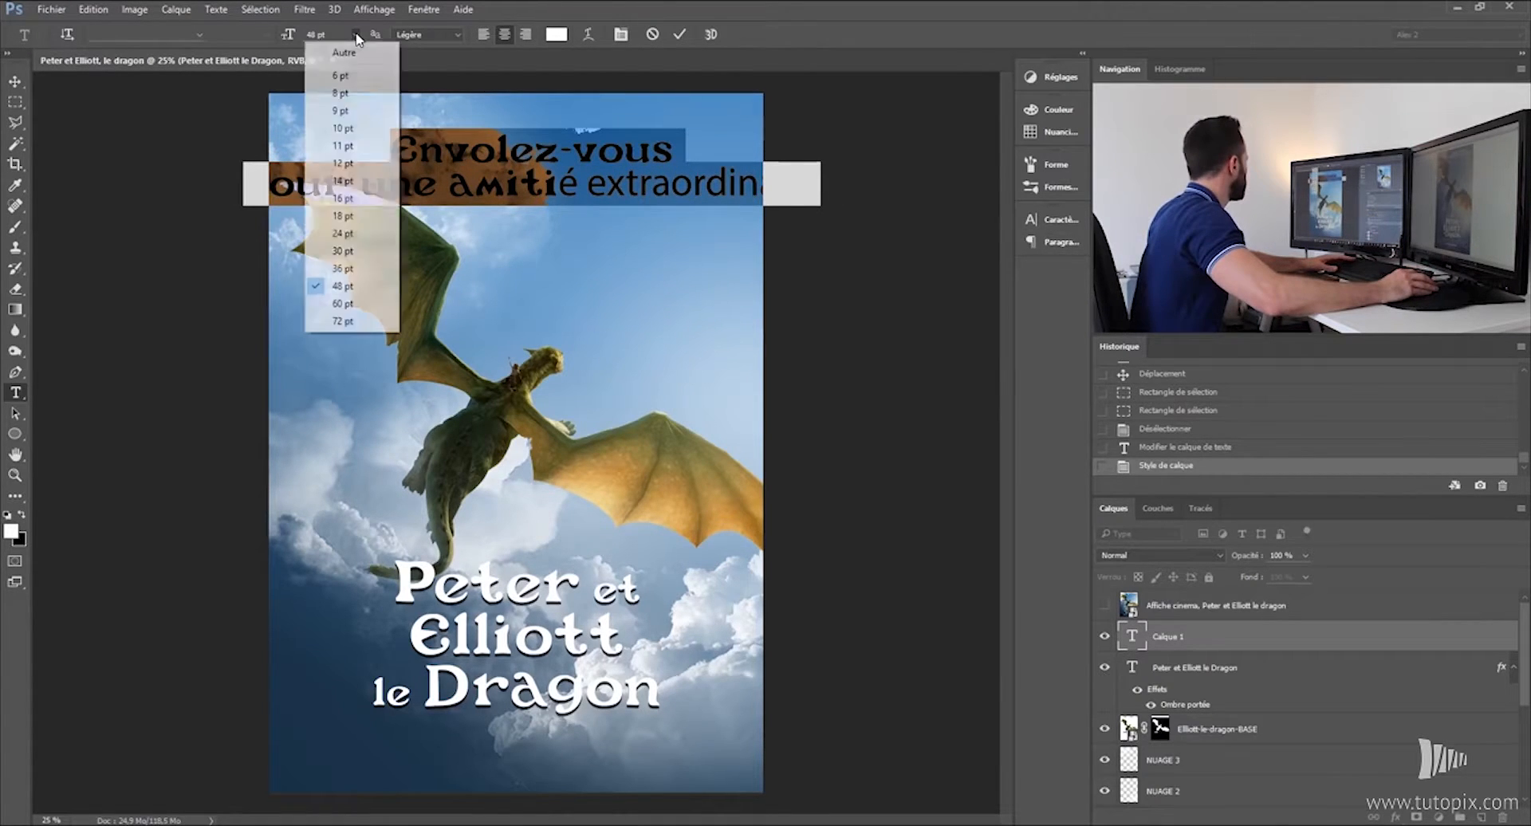
left_click(350, 254)
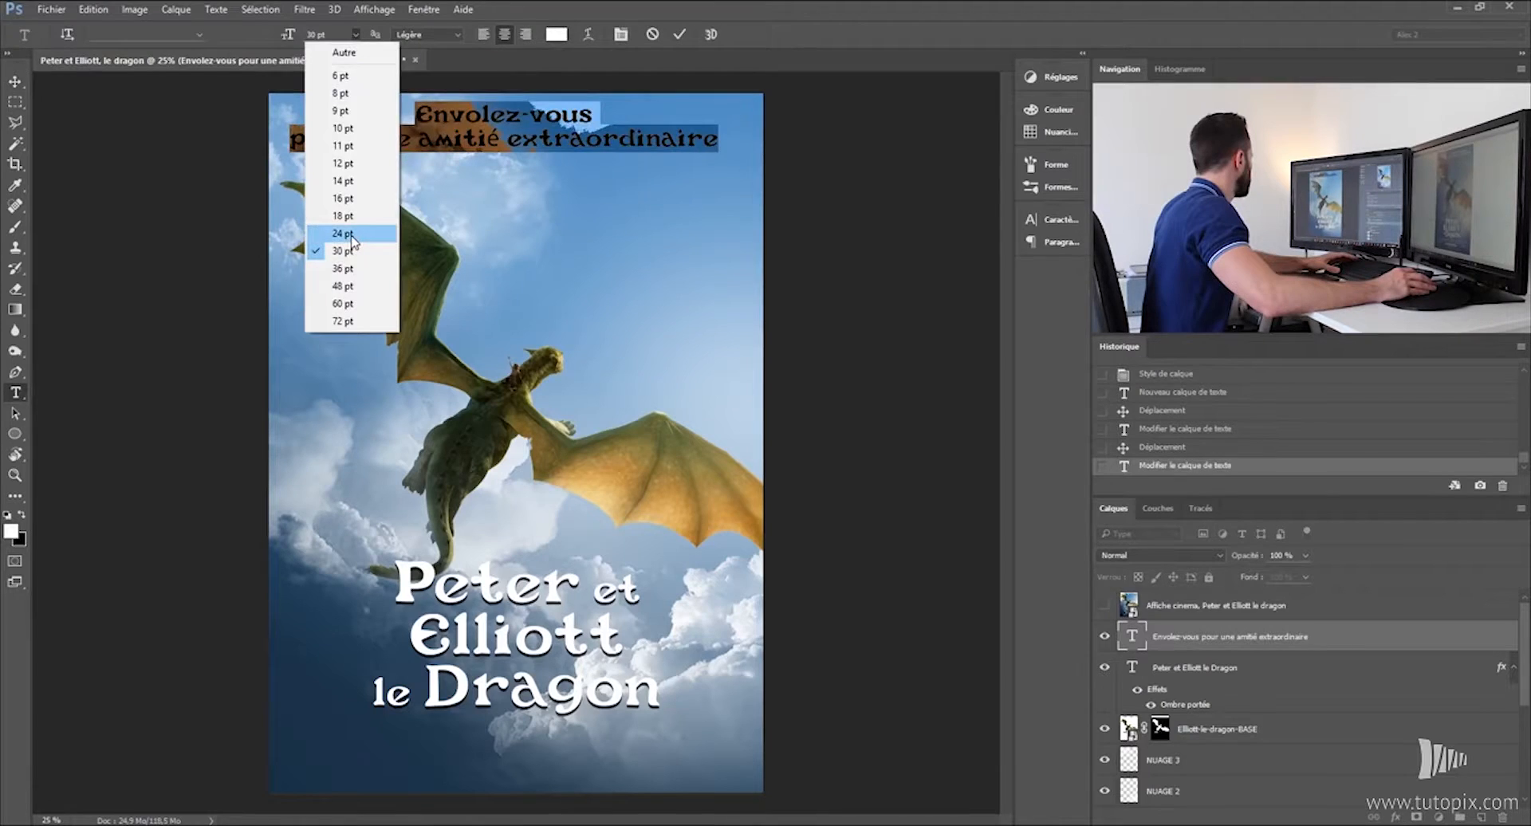
left_click(351, 234)
left_click(18, 82)
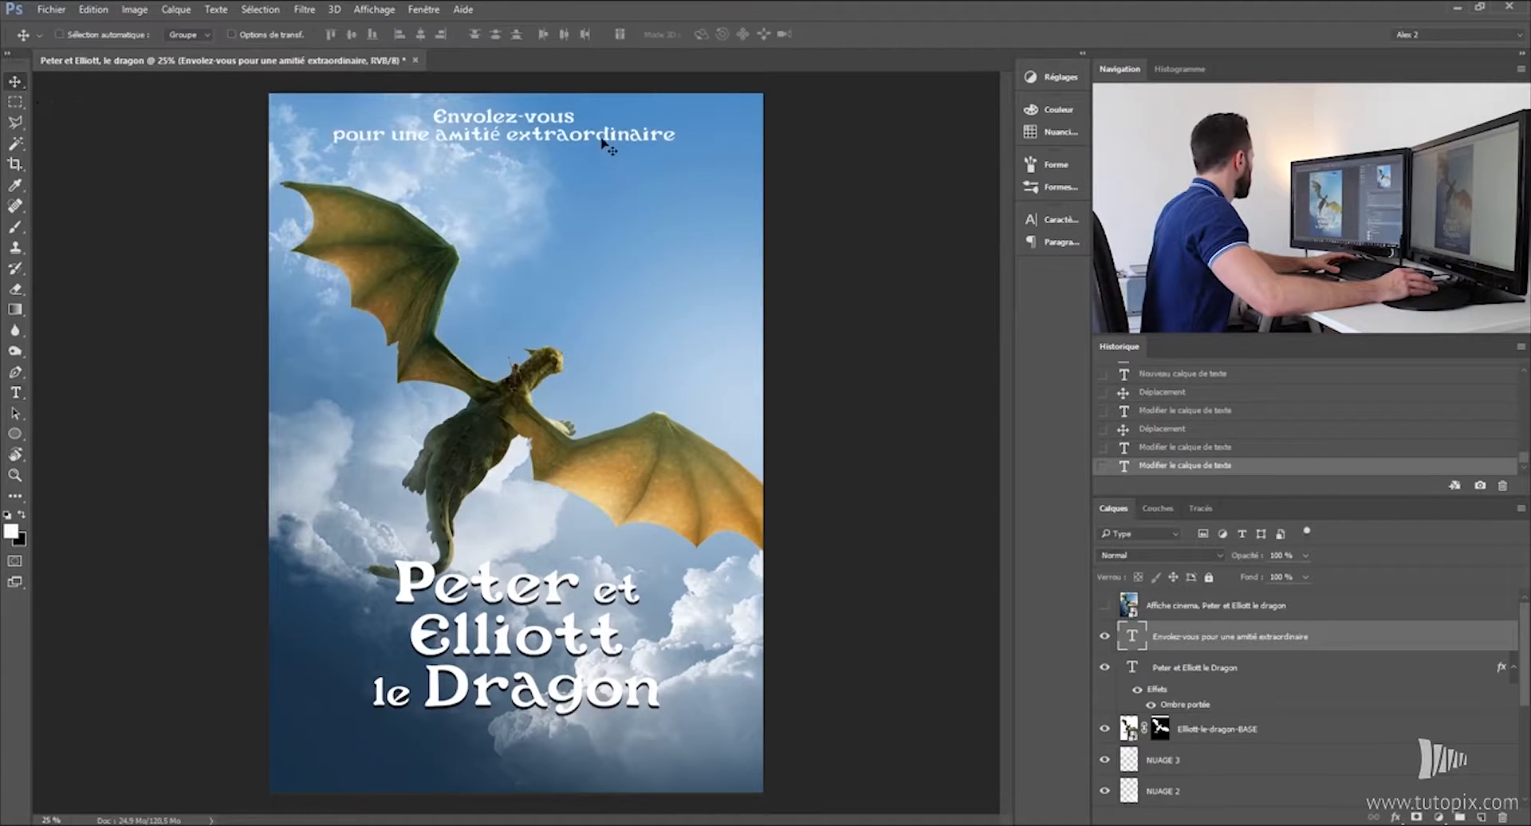
left_click_drag(603, 144, 667, 145)
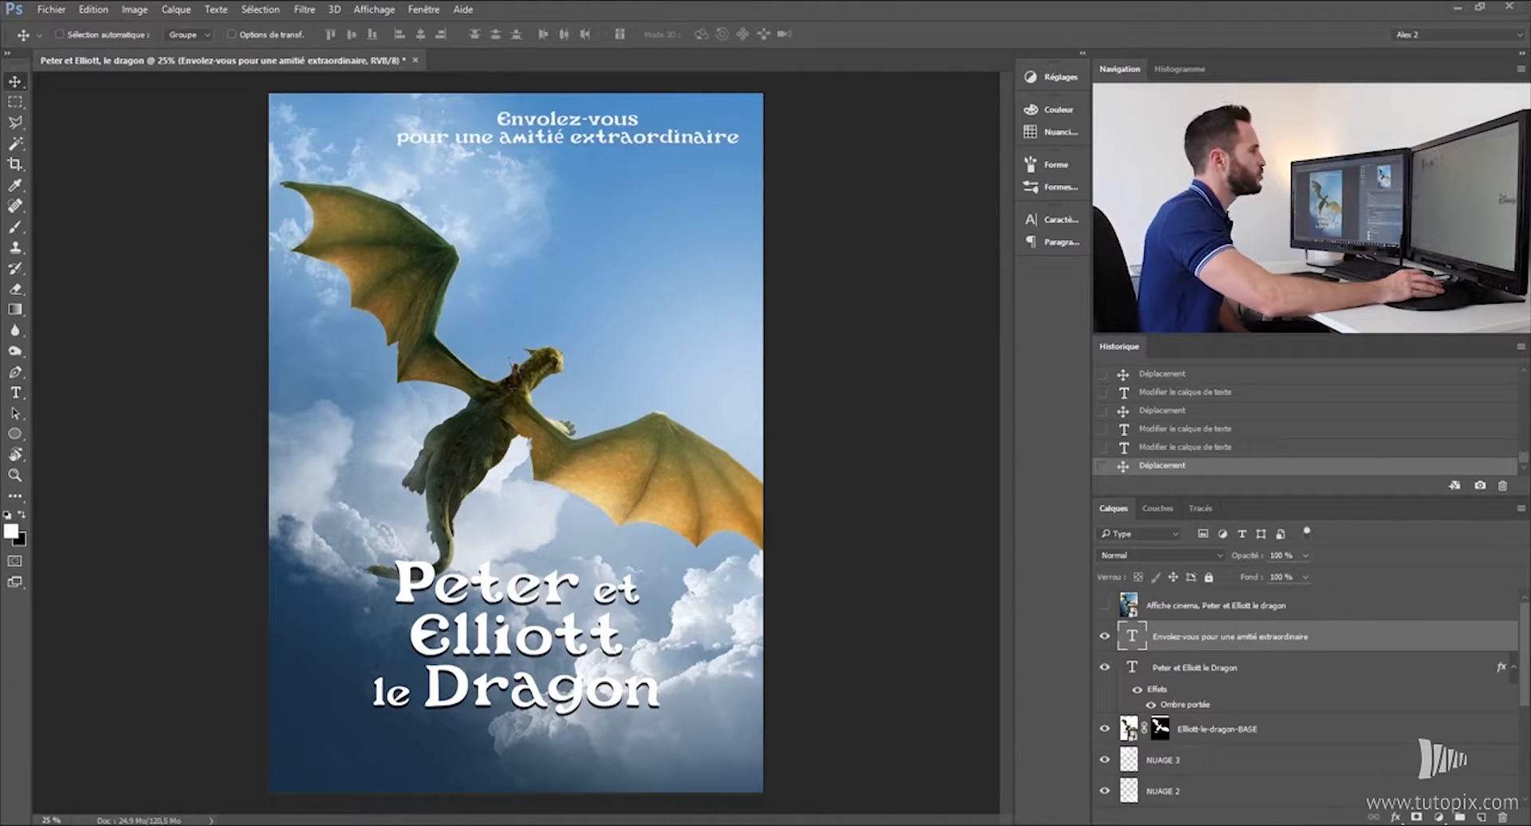
Place the Disney-logo image at about 15% scale, centred below the title, and invert its colour to white.
left_click_drag(1226, 482, 519, 551)
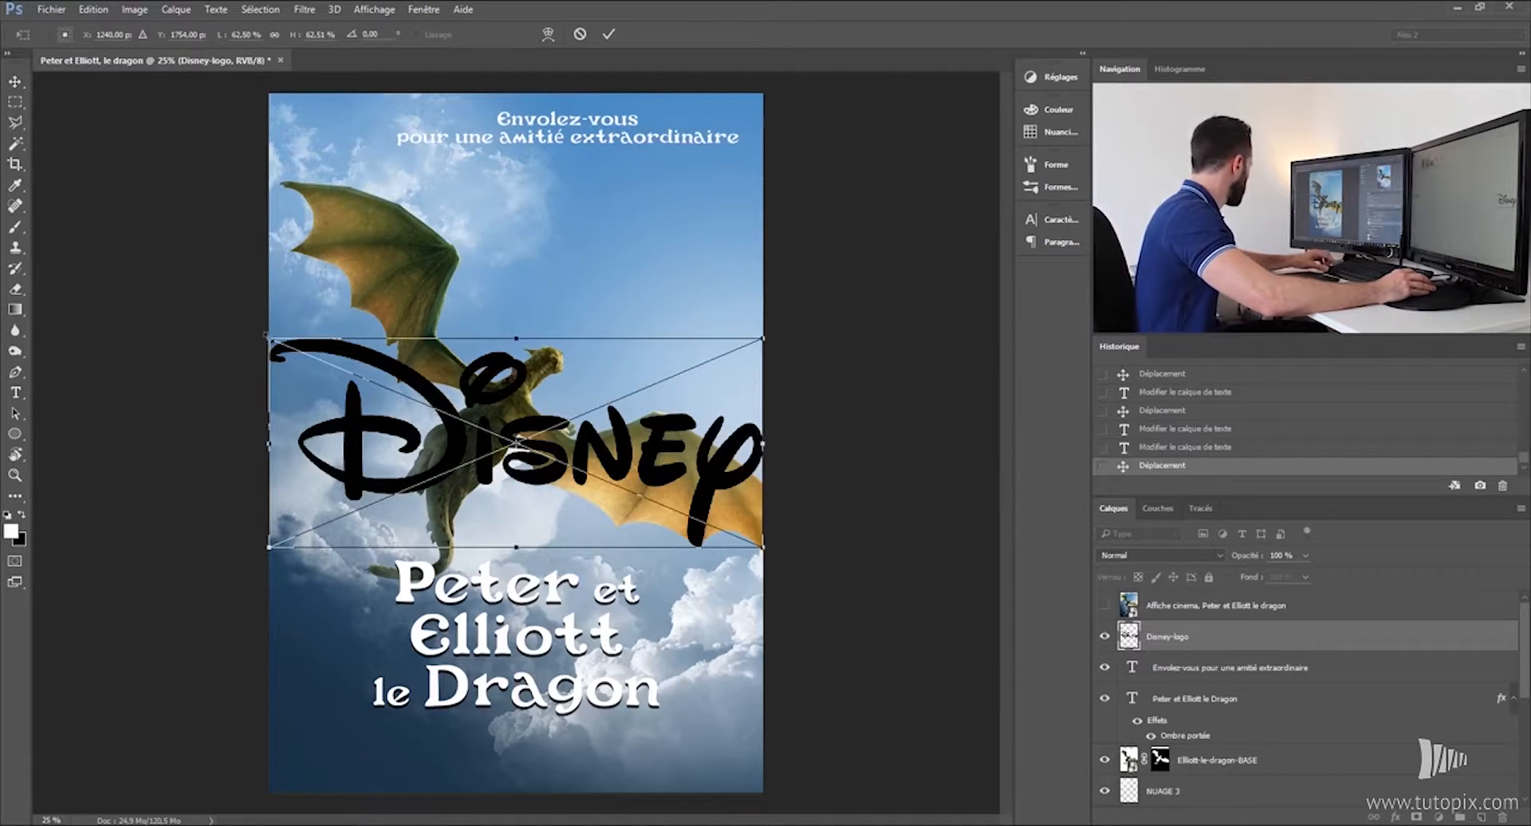
left_click_drag(267, 336, 457, 418)
left_click_drag(550, 434, 559, 738)
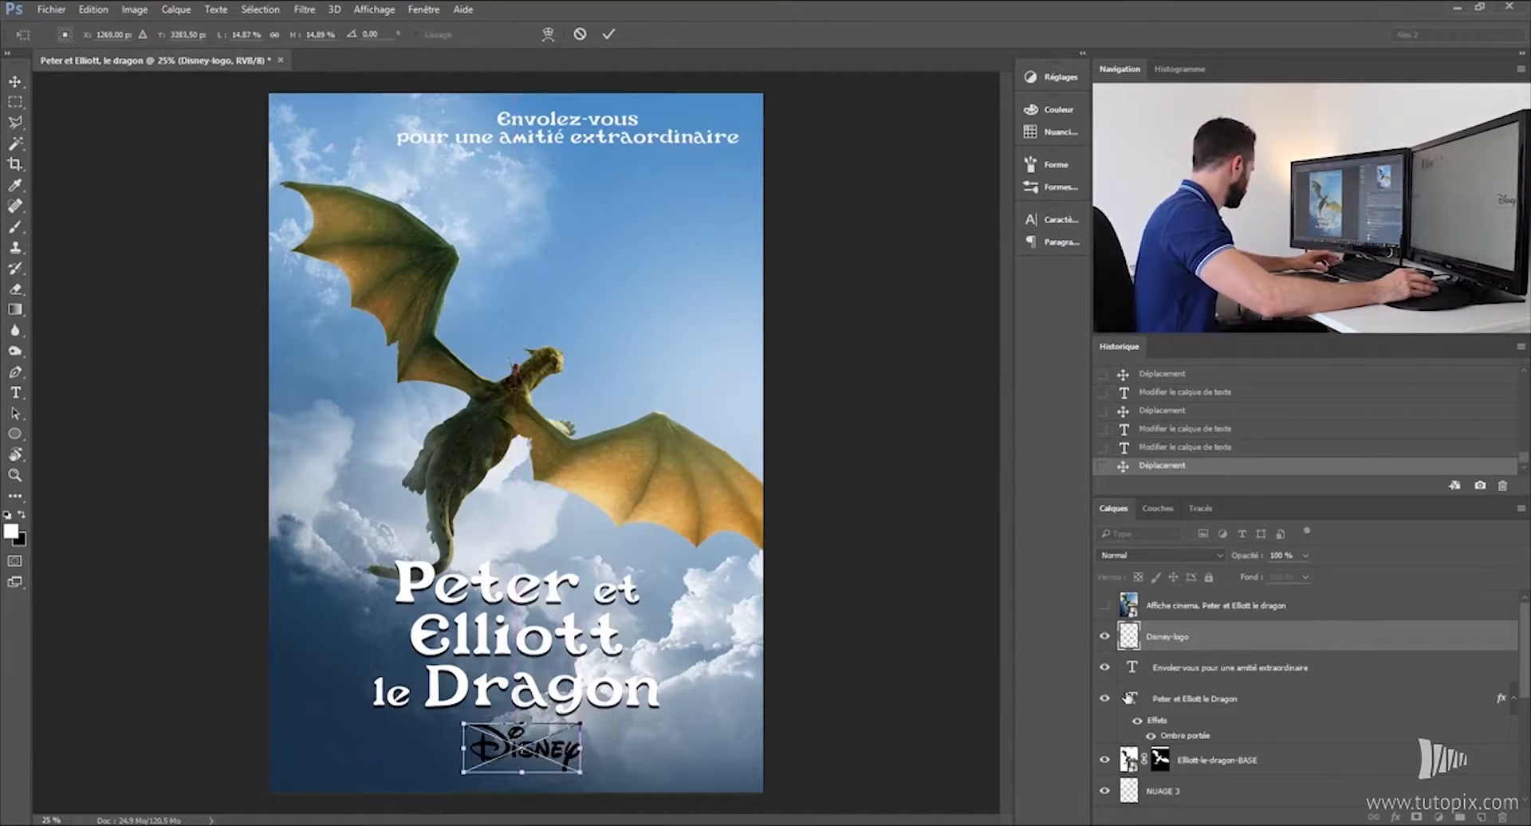
key("Return")
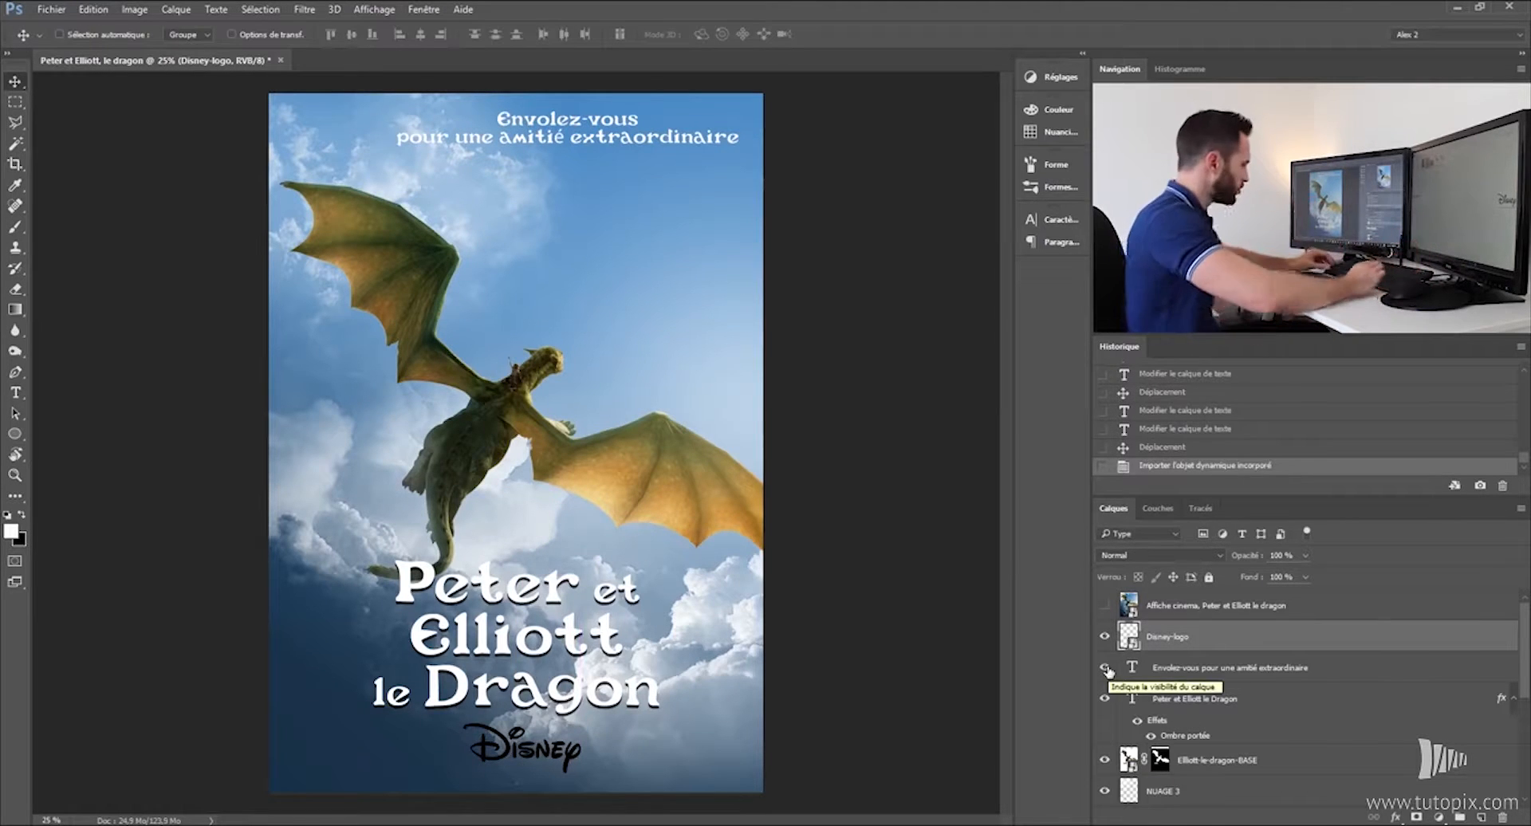
key("ctrl+i")
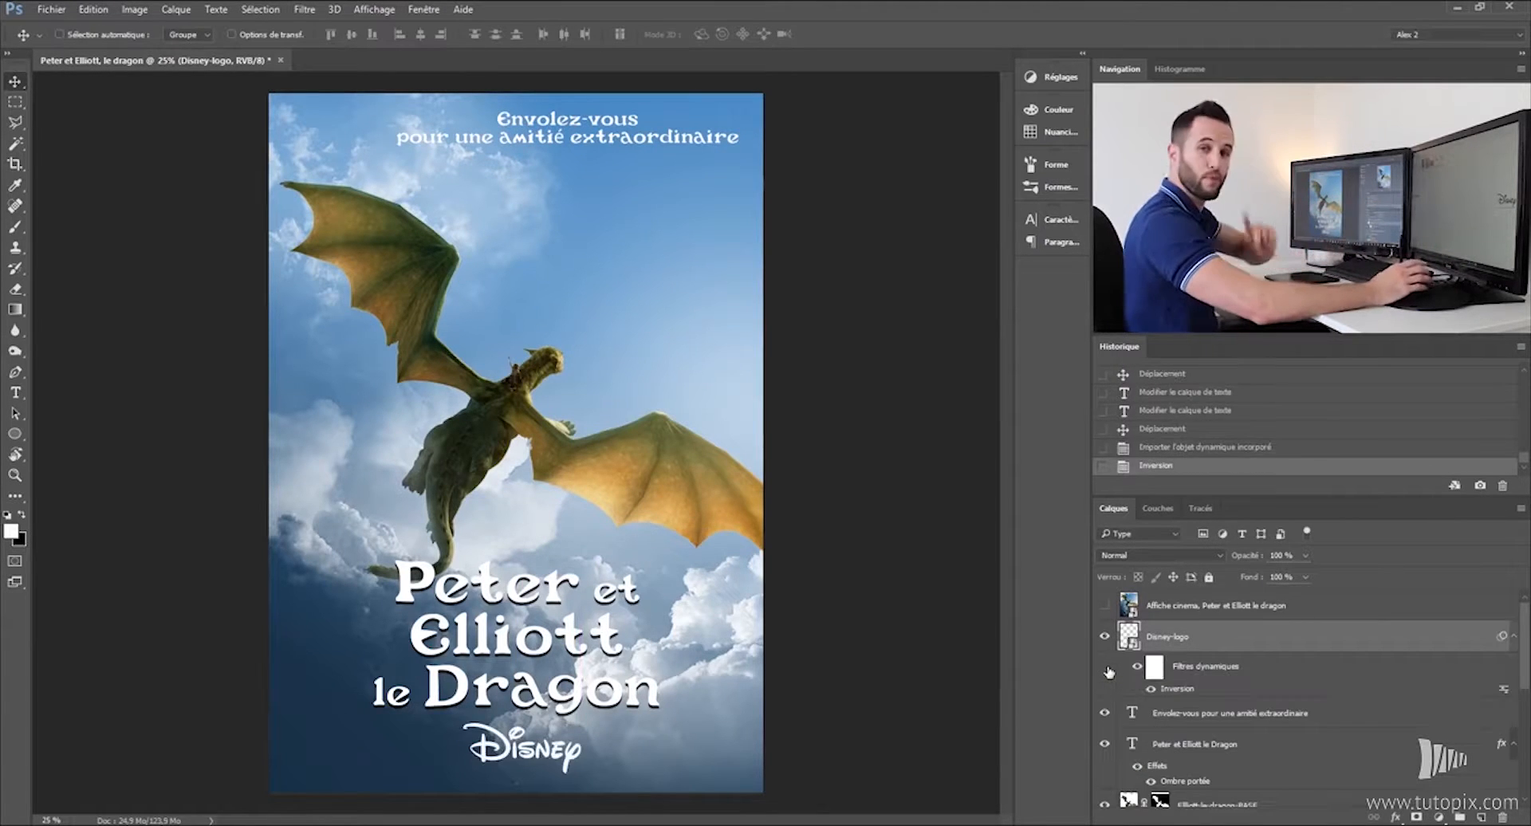
Copy the title's drop shadow layer style and paste it onto the tagline layer.
scroll(1236, 701, "down", 1)
left_click(1353, 718)
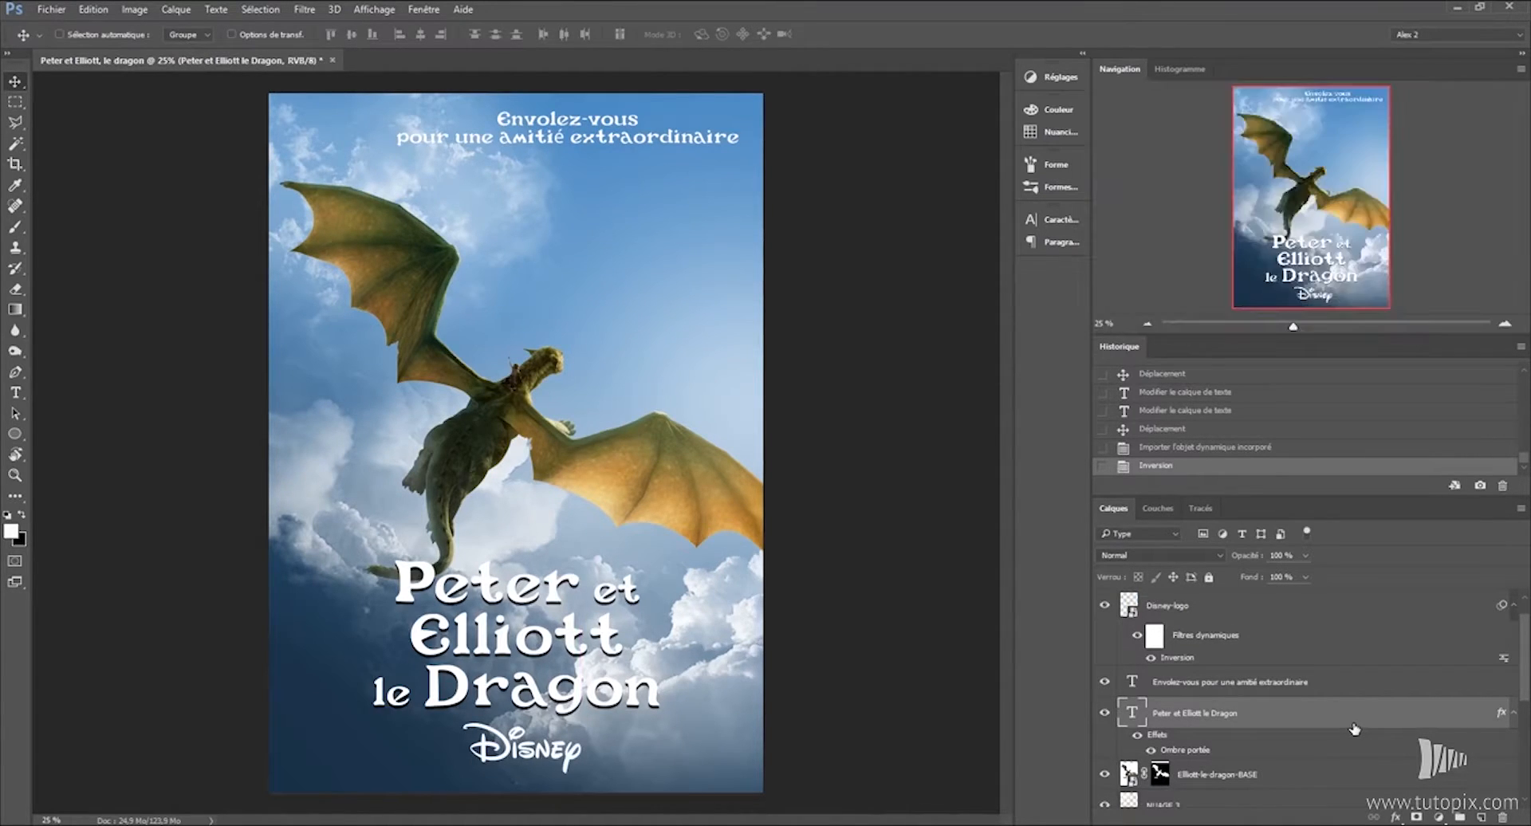
right_click(1326, 721)
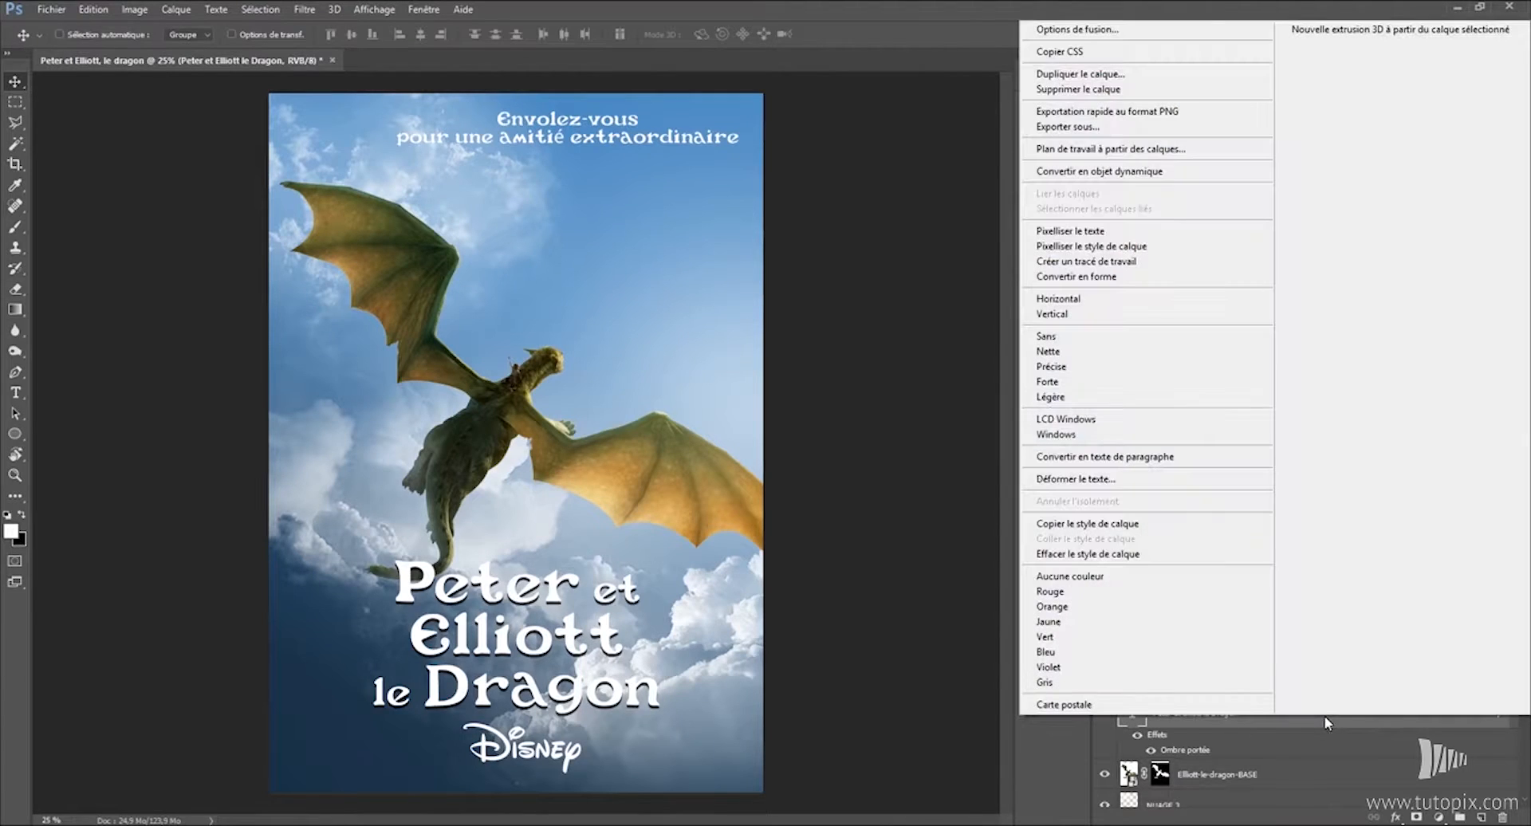
left_click(1130, 524)
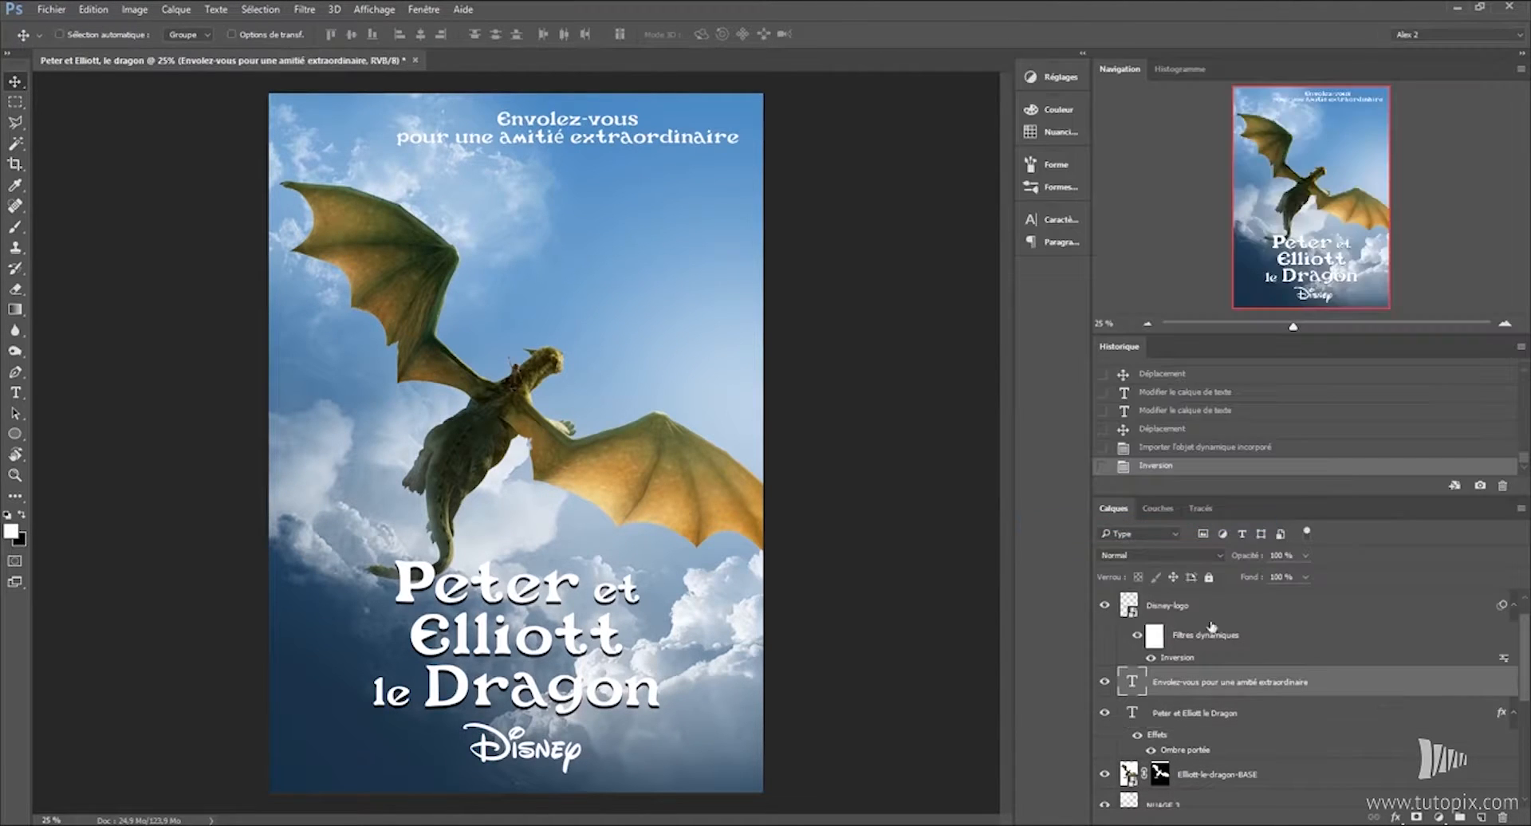
right_click(1355, 686)
left_click(981, 651)
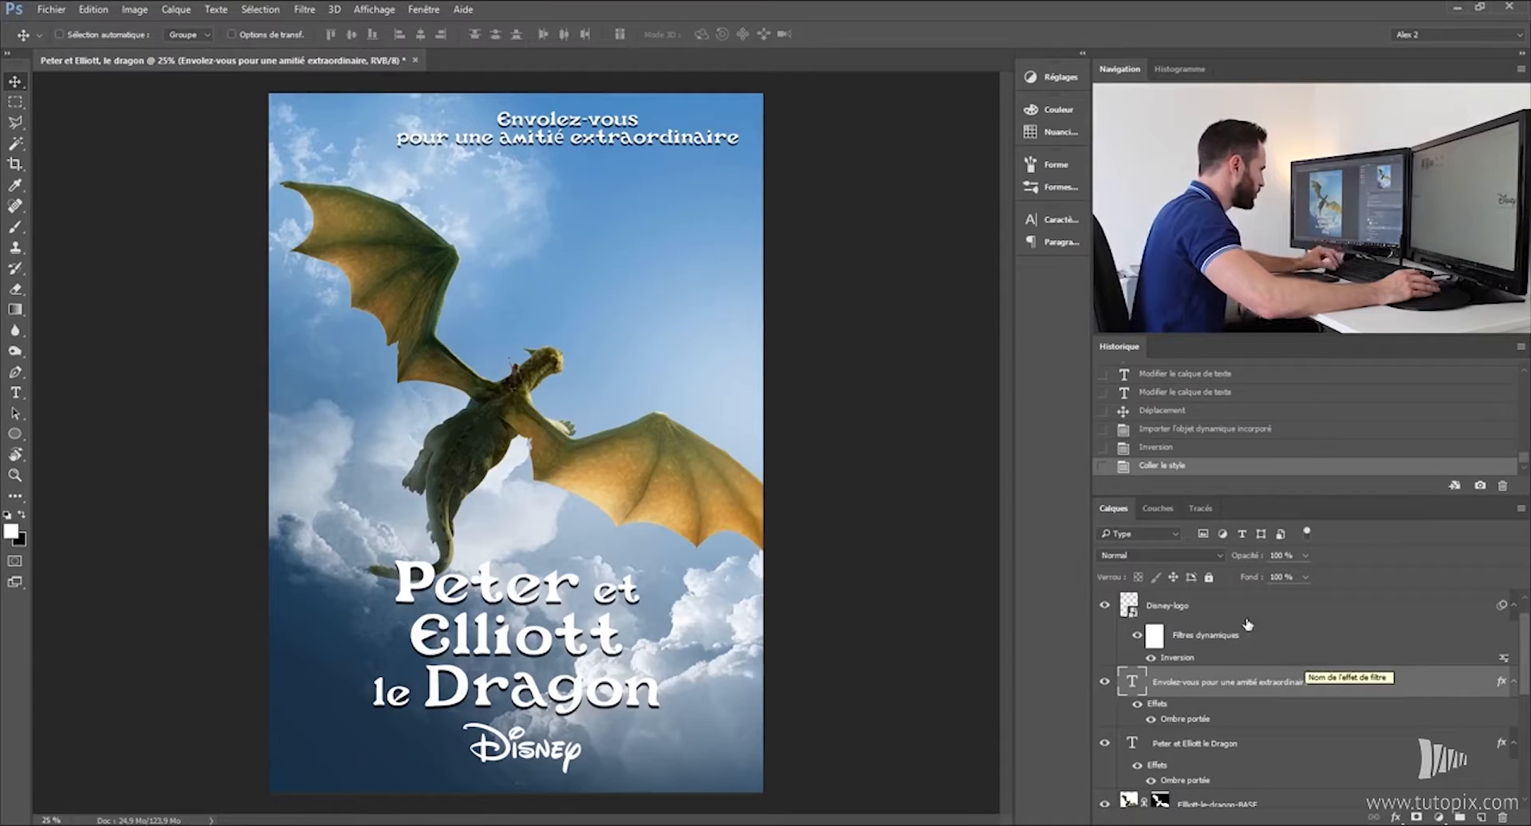
Paste the copied drop shadow layer style onto the Disney-logo layer.
left_click(1268, 608)
right_click(1327, 610)
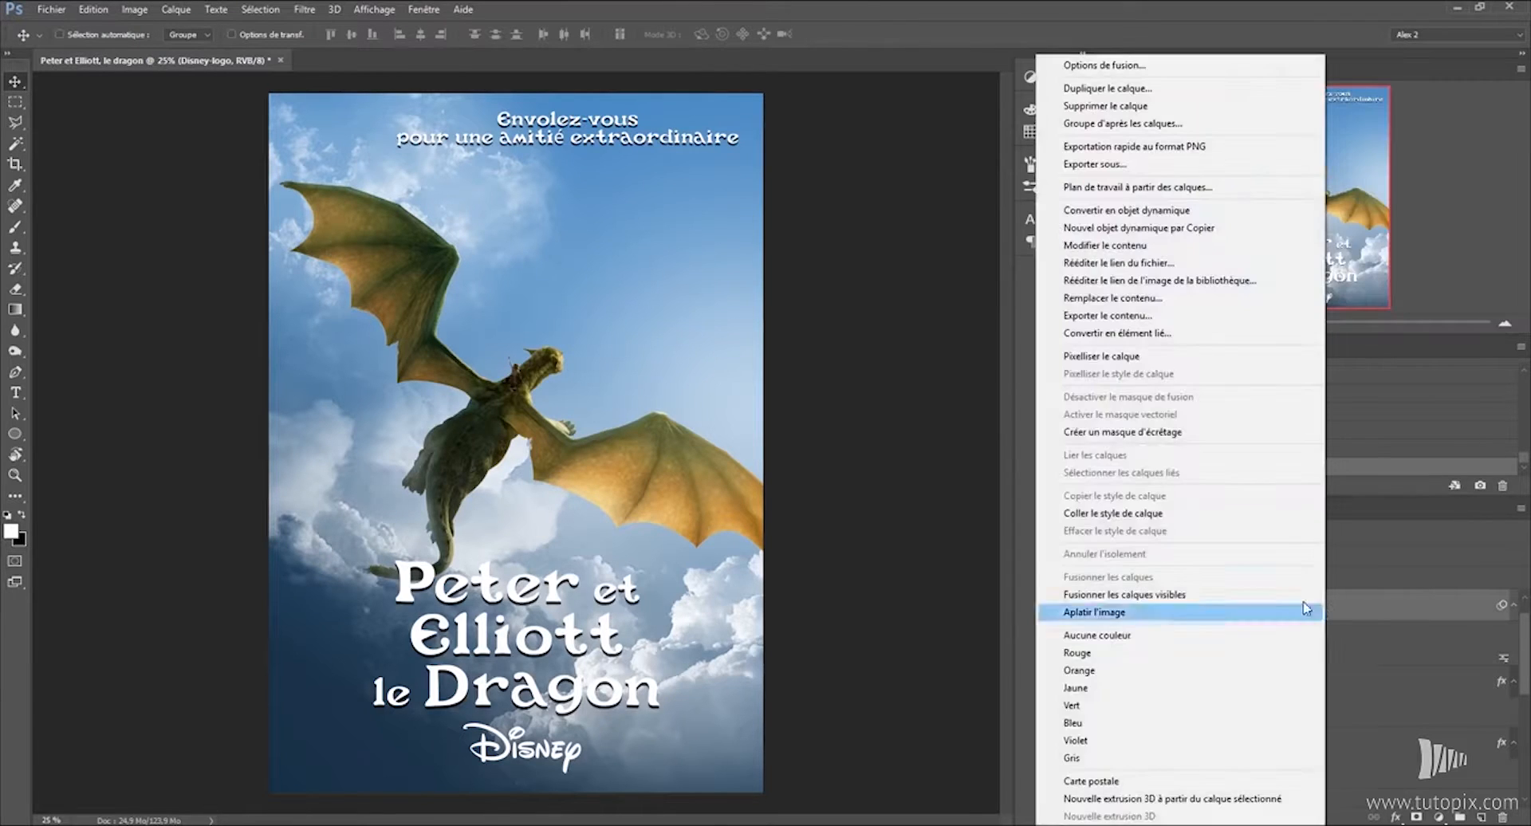
left_click(1170, 513)
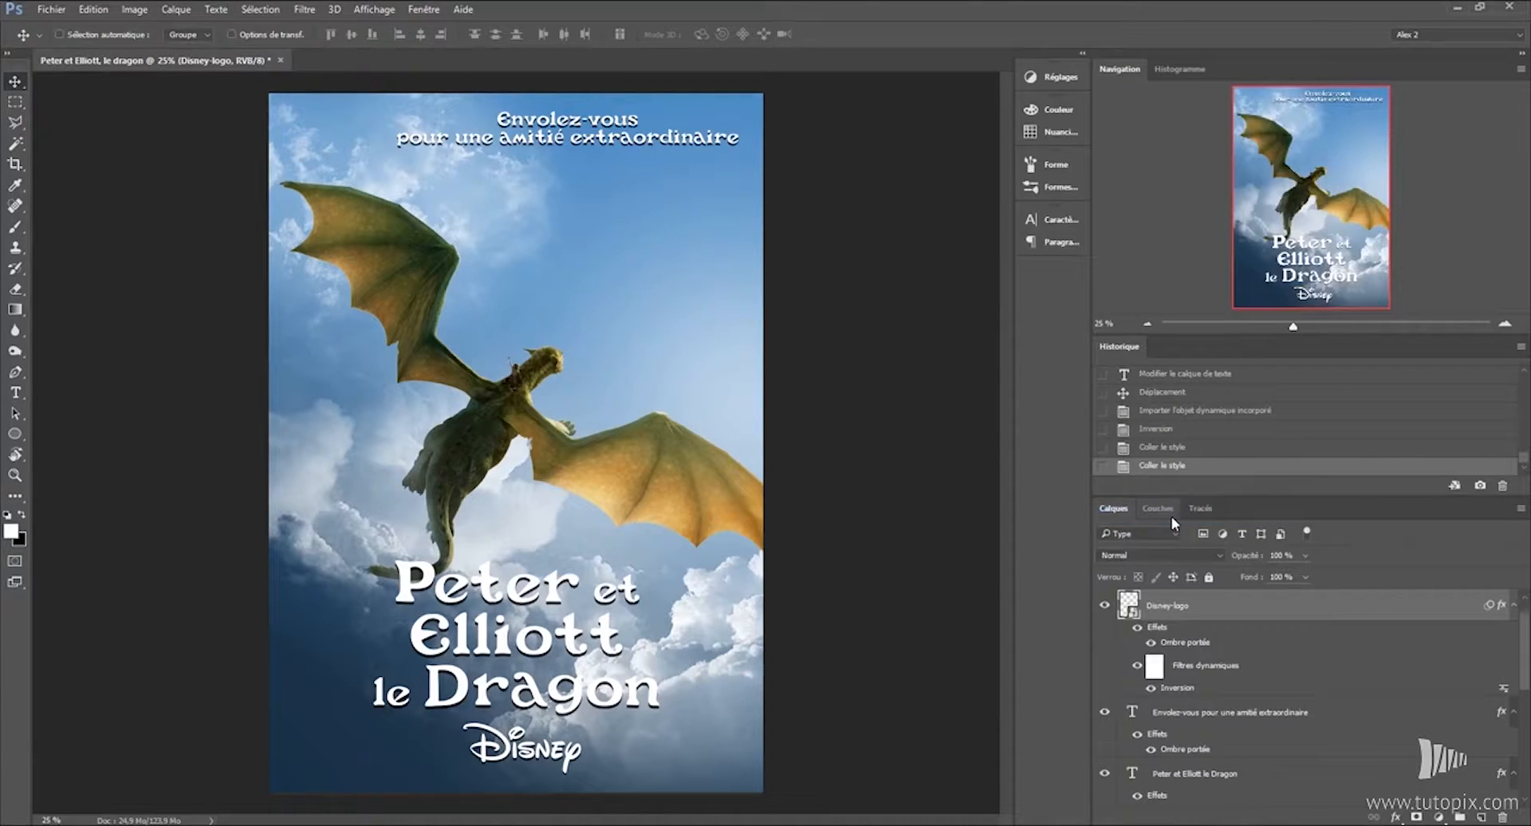